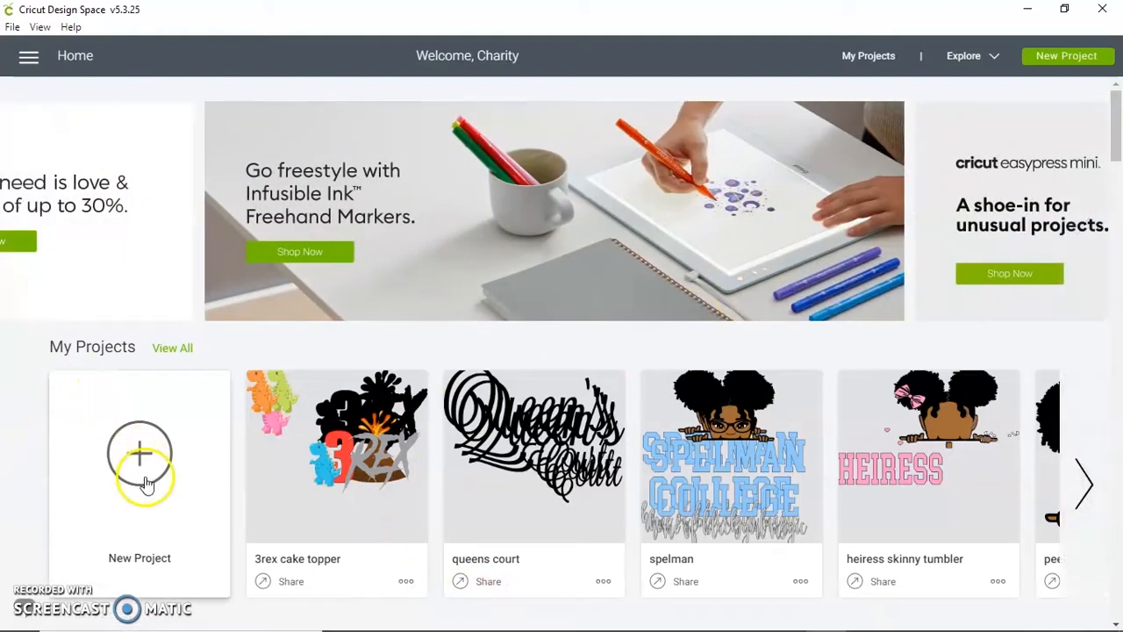
Create a new blank project and start an image upload by browsing the computer for a file
{"action": "left_click", "coordinate": [145, 480]}
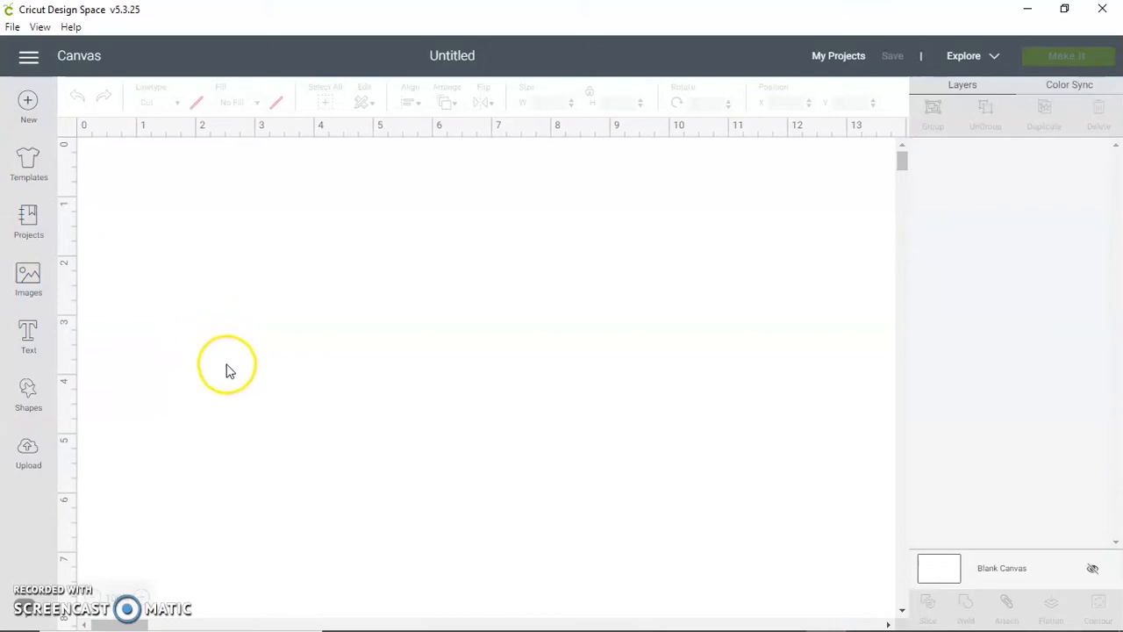
{"action": "left_click", "coordinate": [28, 454]}
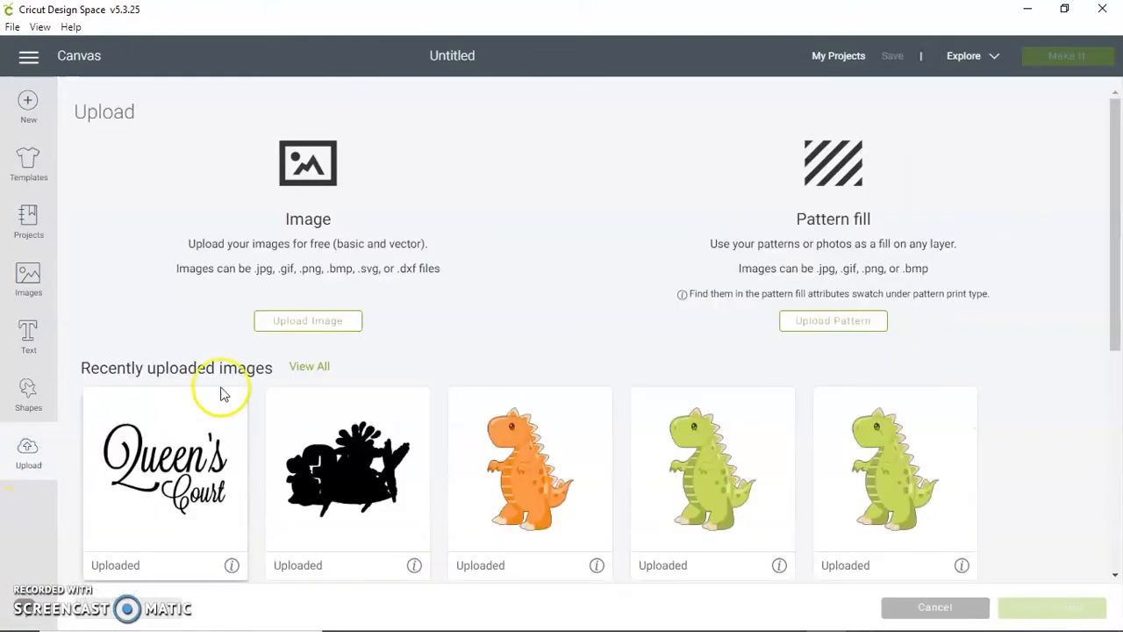
{"action": "left_click", "coordinate": [323, 319]}
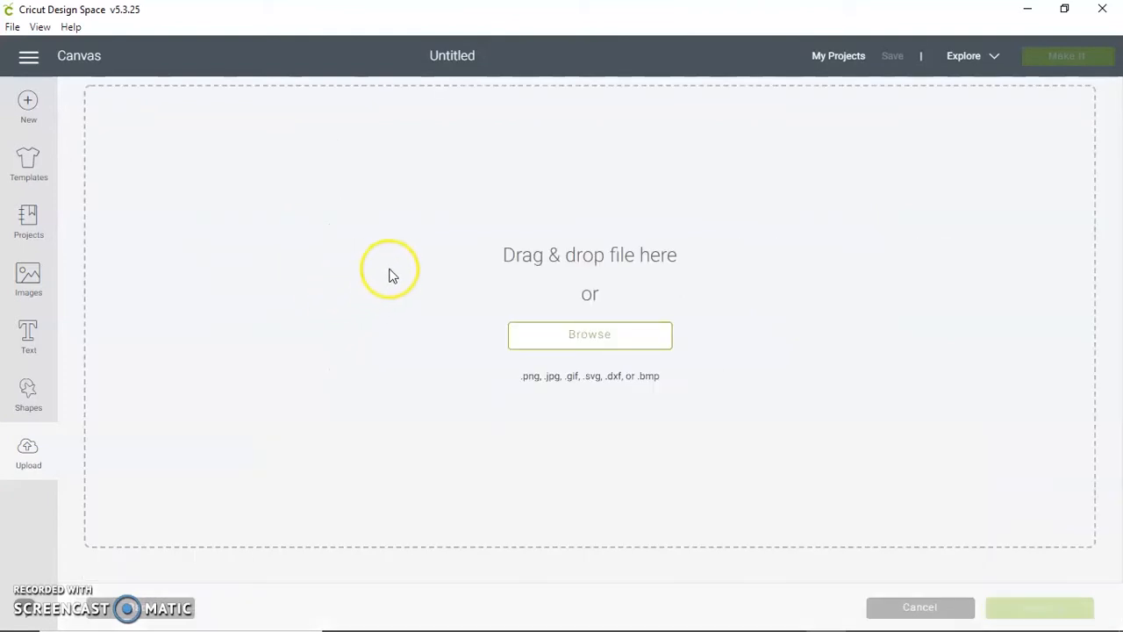
{"action": "left_click", "coordinate": [665, 349]}
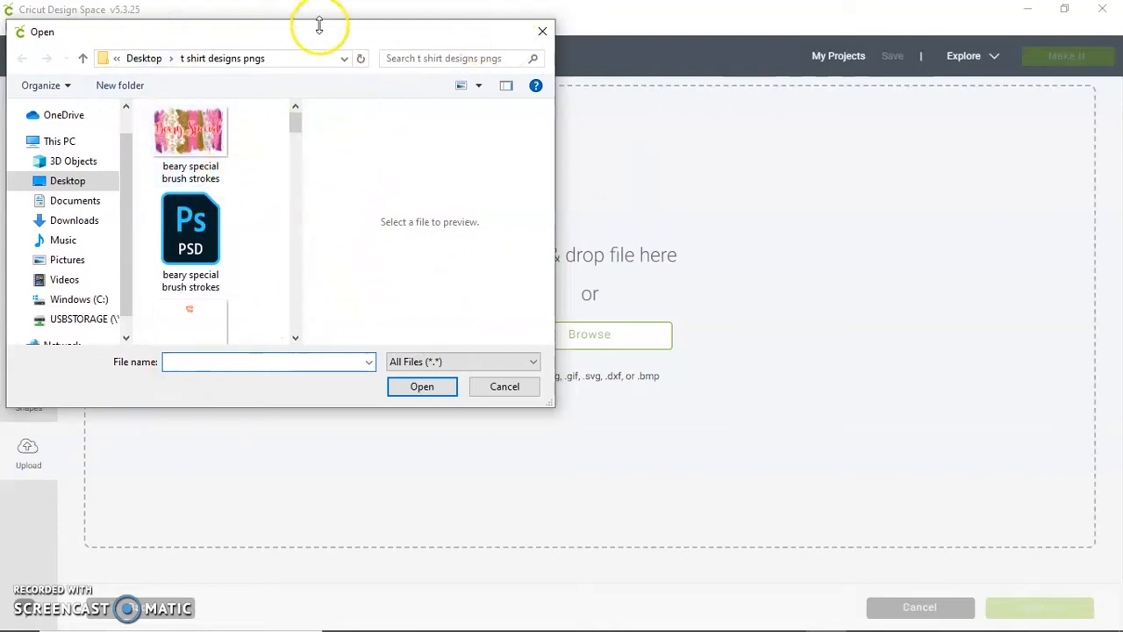
Upload the girl boss image from the toon town folder on the Desktop
{"action": "left_click_drag", "start_coordinate": [302, 113], "coordinate": [564, 105]}
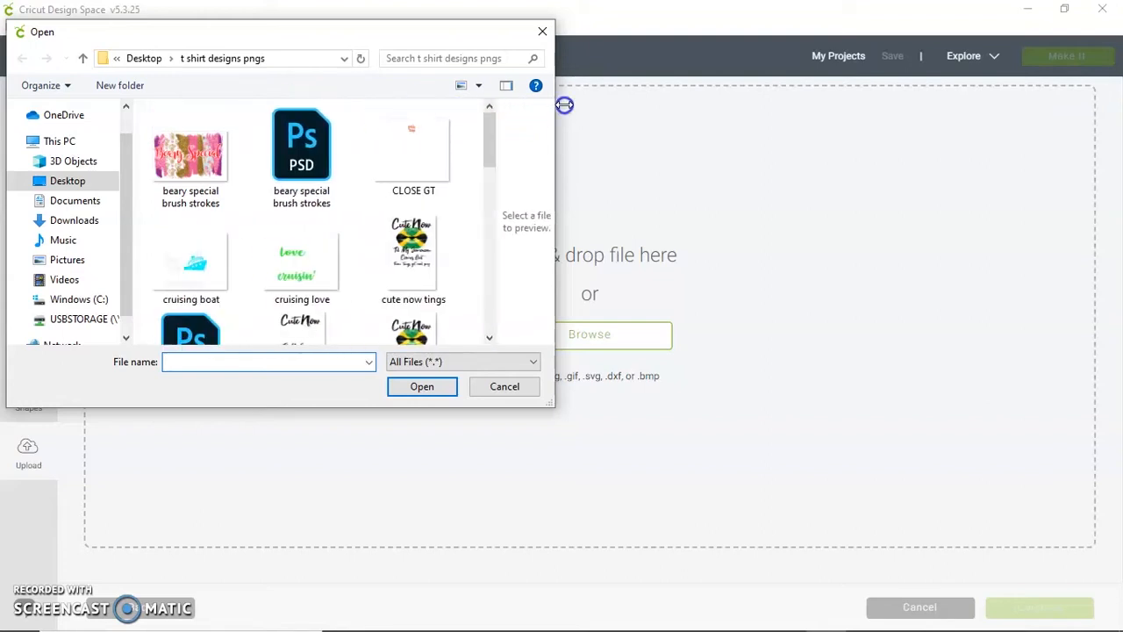
{"action": "left_click", "coordinate": [73, 221]}
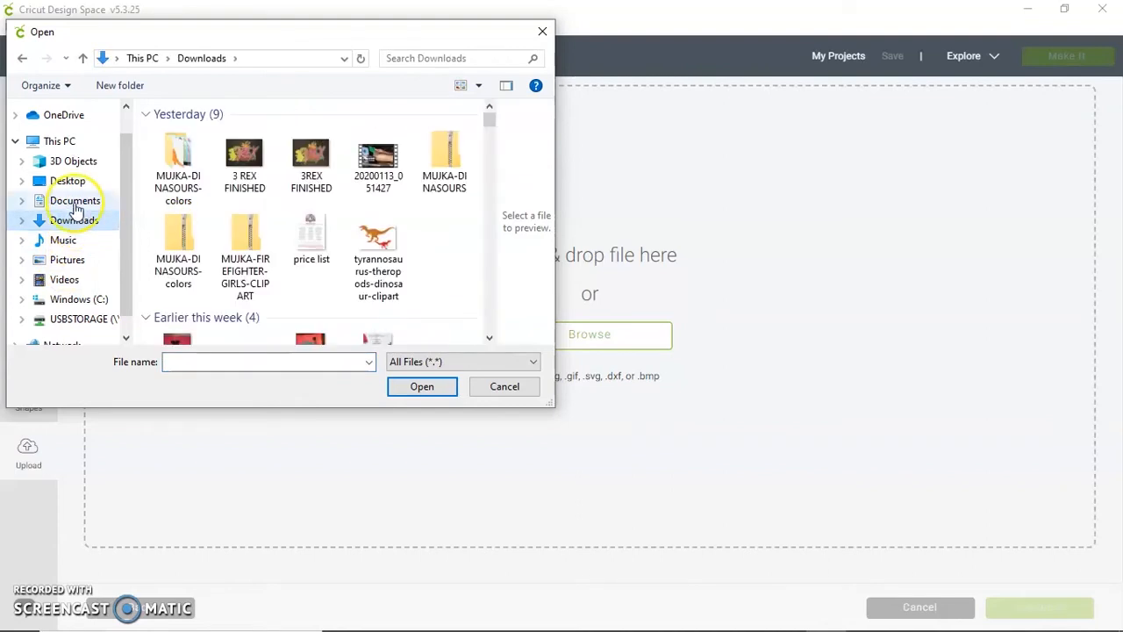
{"action": "left_click", "coordinate": [70, 183]}
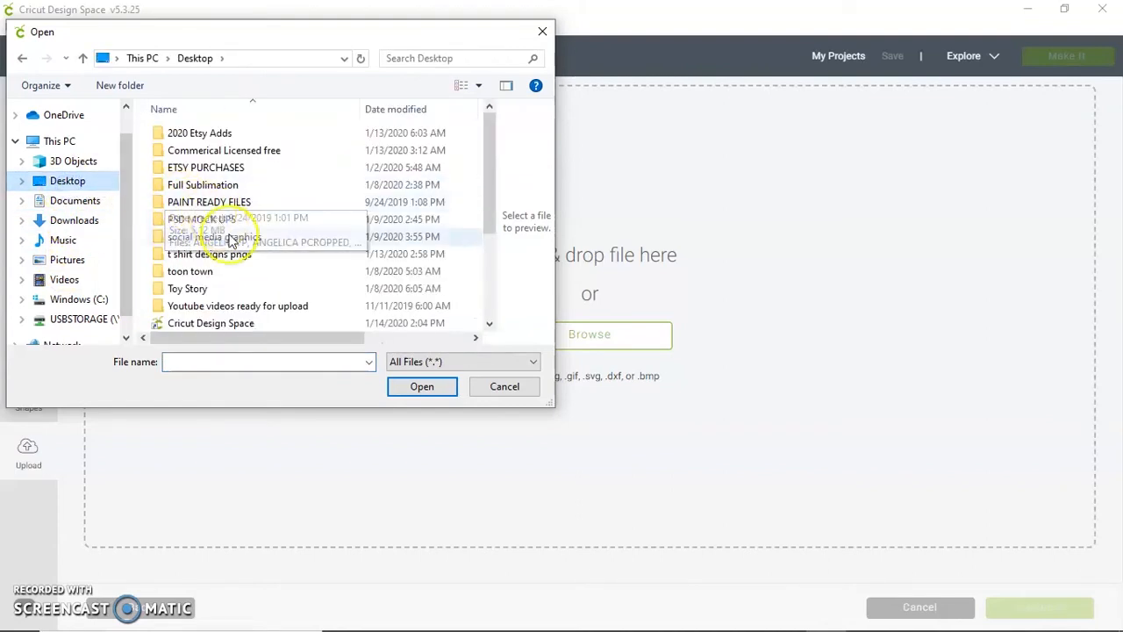
{"action": "left_click", "coordinate": [189, 273]}
{"action": "left_click", "coordinate": [188, 274]}
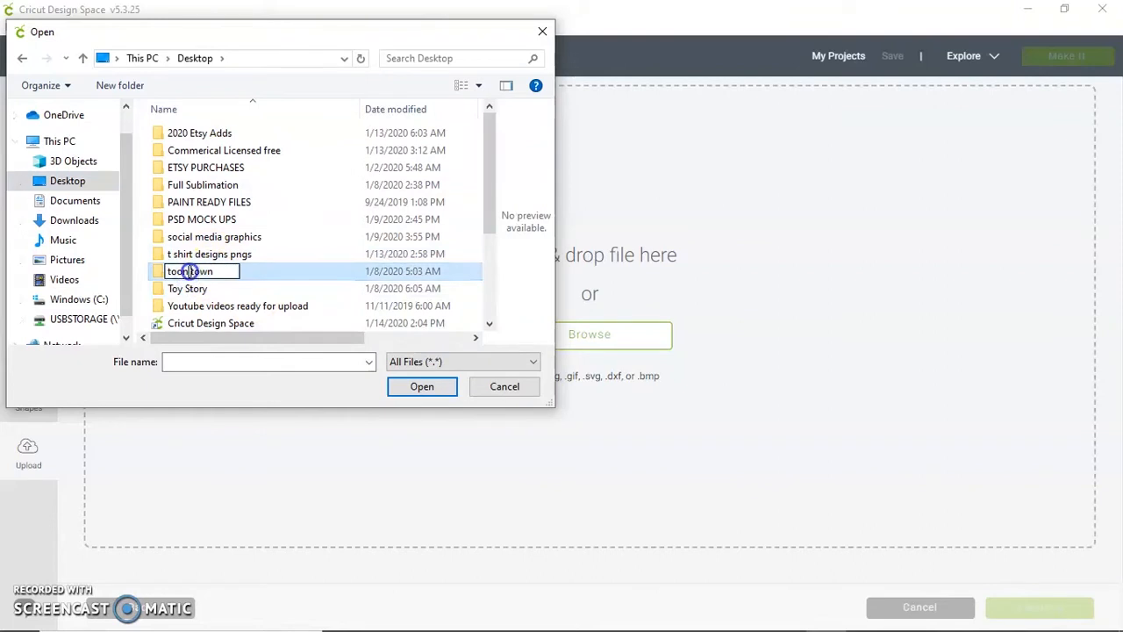
{"action": "double_click", "coordinate": [163, 273]}
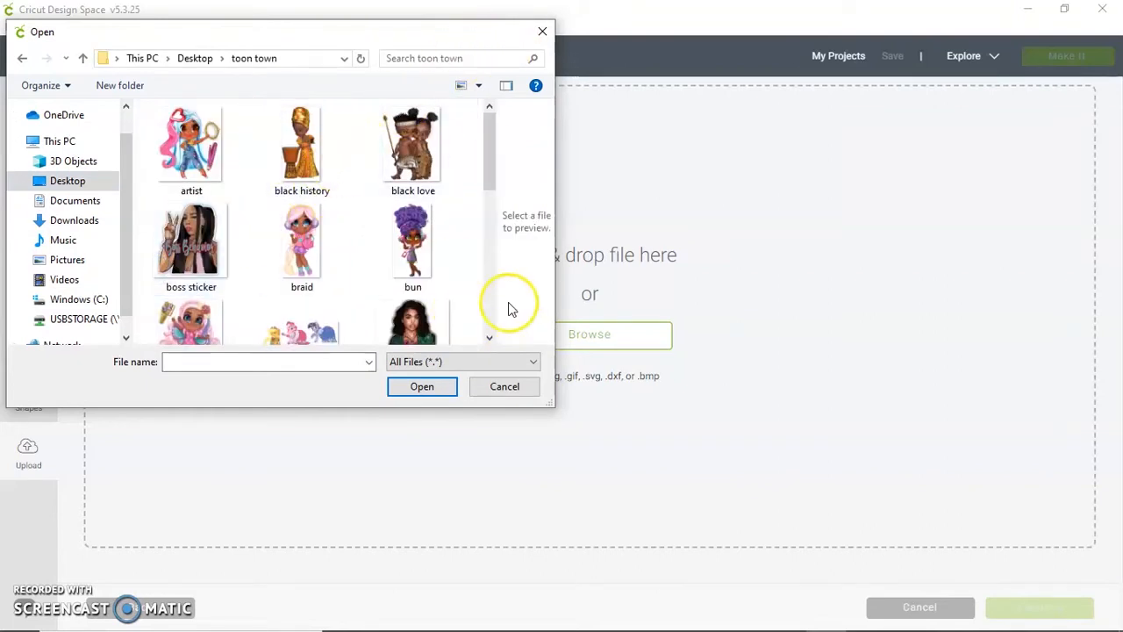
{"action": "scroll", "coordinate": [442, 309], "scroll_direction": "down", "scroll_amount": 2}
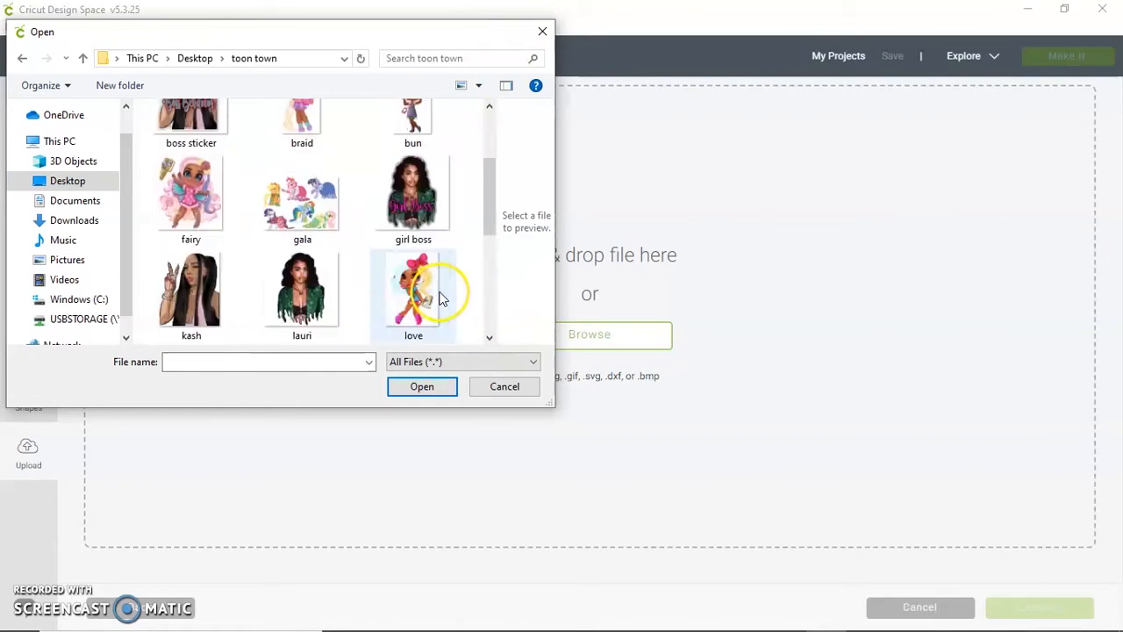
{"action": "left_click", "coordinate": [424, 204]}
{"action": "left_click", "coordinate": [421, 386]}
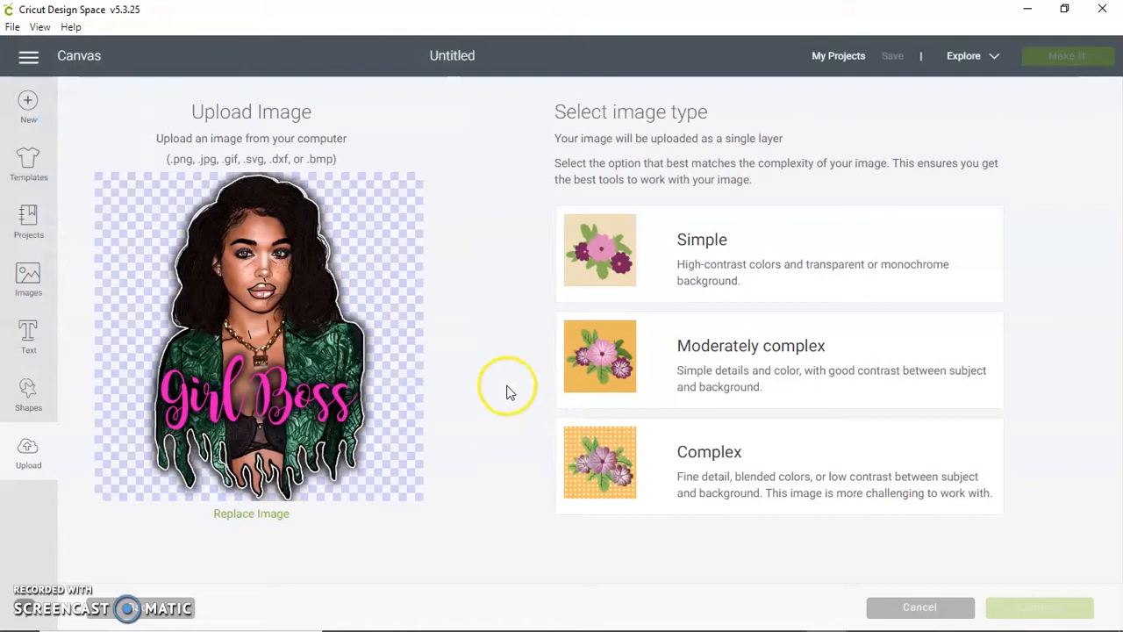
Set the image type to Complex and erase the dark shadow around the figure's outline
{"action": "left_click", "coordinate": [693, 475]}
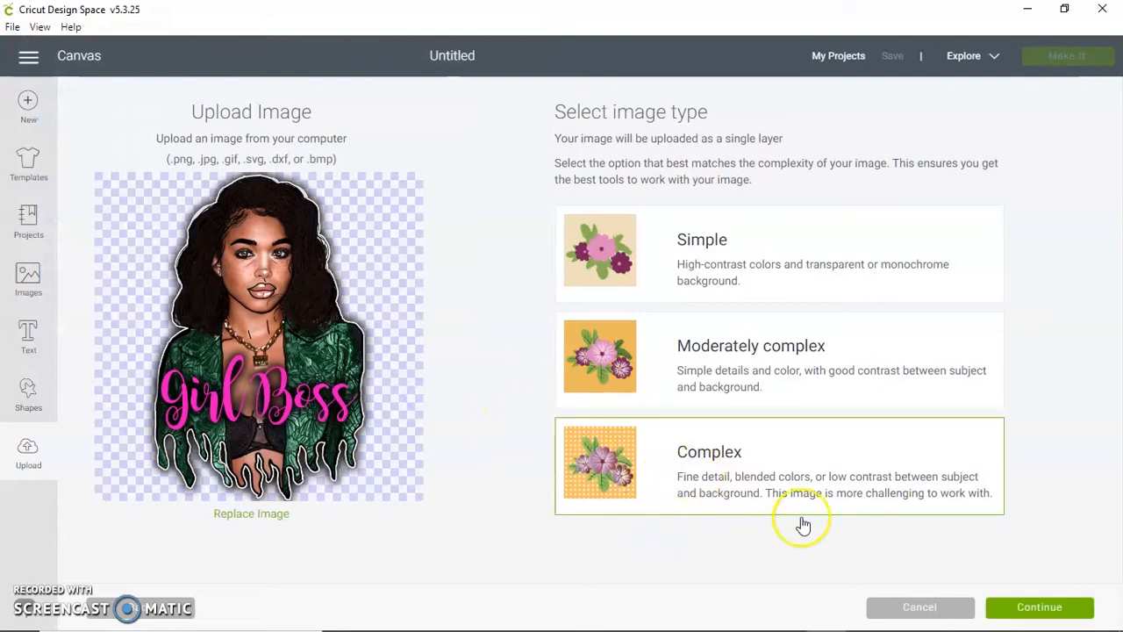
{"action": "left_click", "coordinate": [1066, 607]}
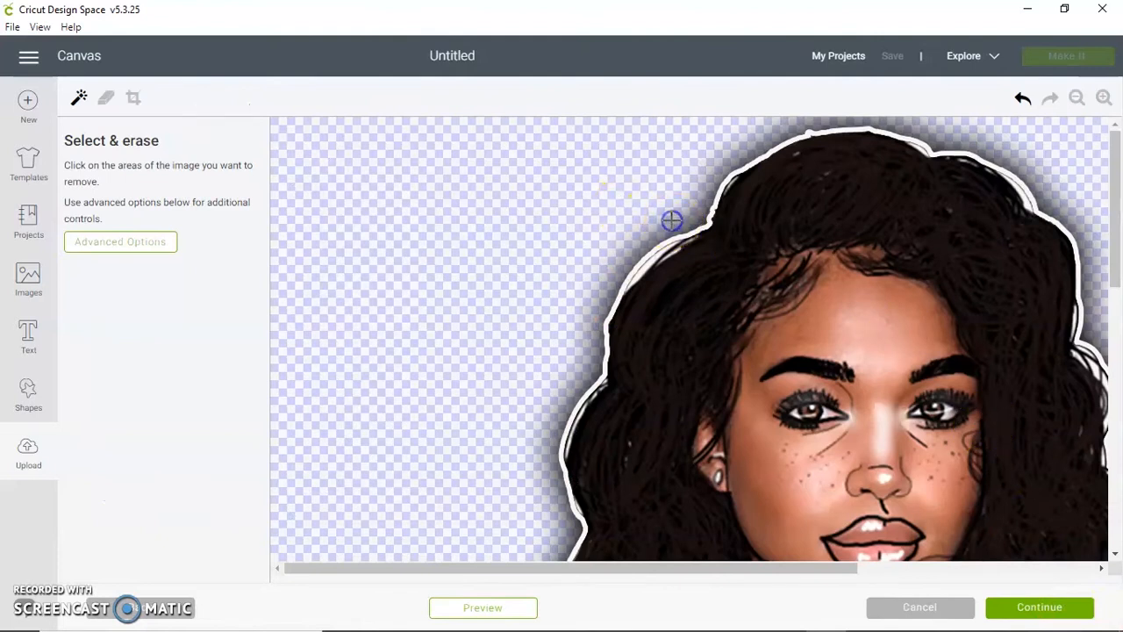
{"action": "left_click", "coordinate": [893, 162]}
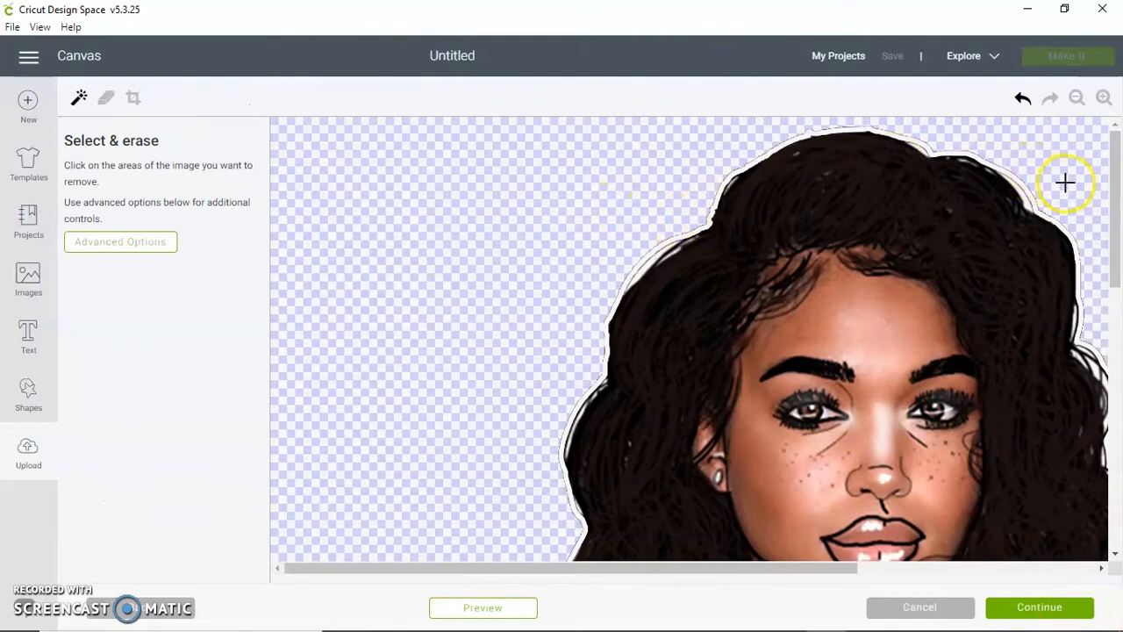
Examine the figure's outline and the dripping lower edge of the artwork for leftover background
{"action": "scroll", "coordinate": [1064, 182], "scroll_direction": "down", "scroll_amount": 10}
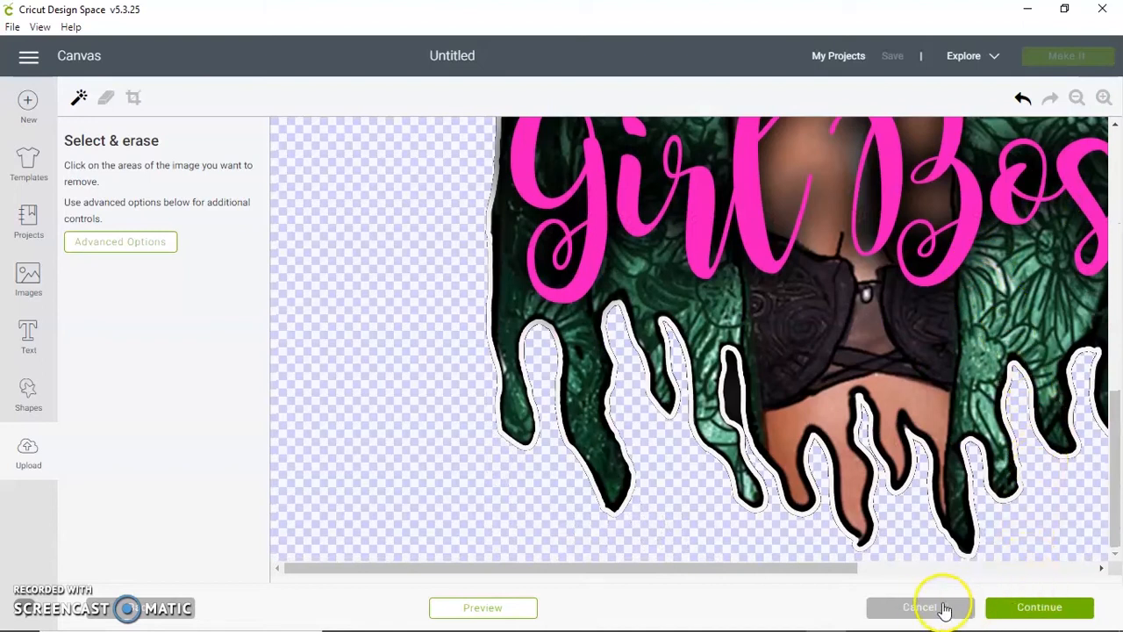
{"action": "left_click", "coordinate": [1076, 98]}
{"action": "left_click", "coordinate": [1077, 97]}
{"action": "left_click", "coordinate": [1077, 97]}
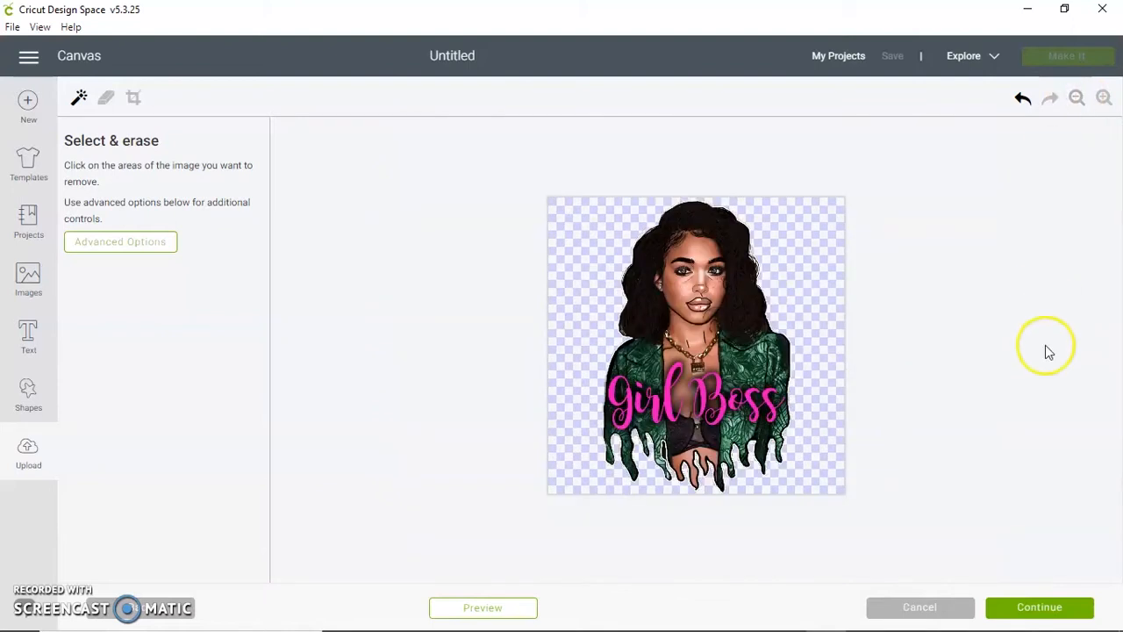
{"action": "left_click", "coordinate": [1103, 97]}
{"action": "left_click", "coordinate": [1101, 99]}
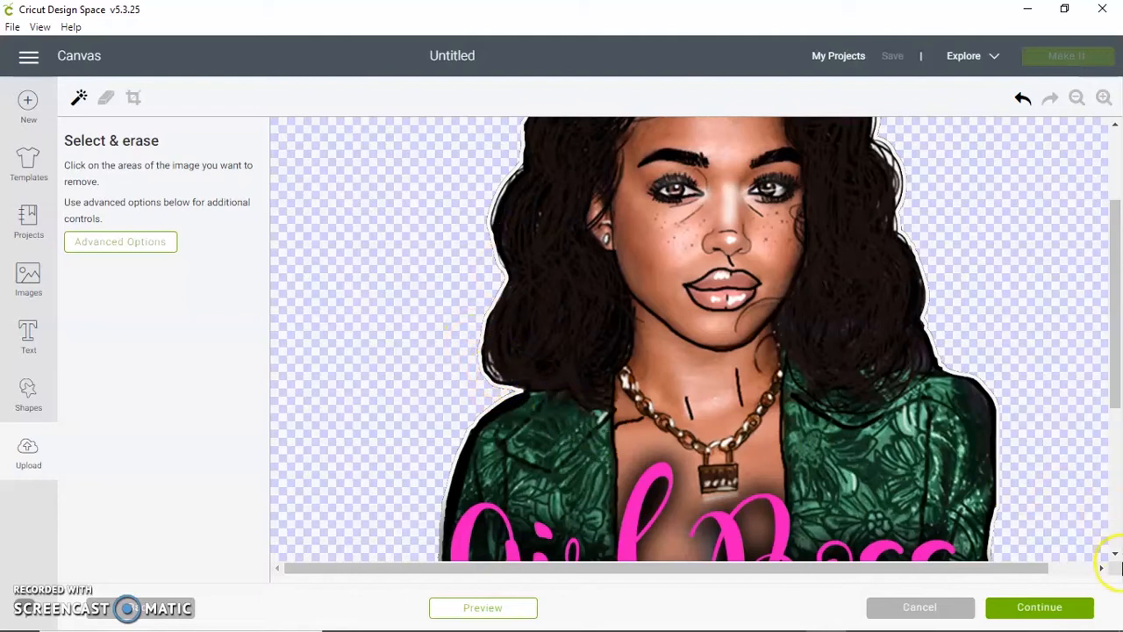
{"action": "scroll", "coordinate": [1103, 535], "scroll_direction": "down", "scroll_amount": 2}
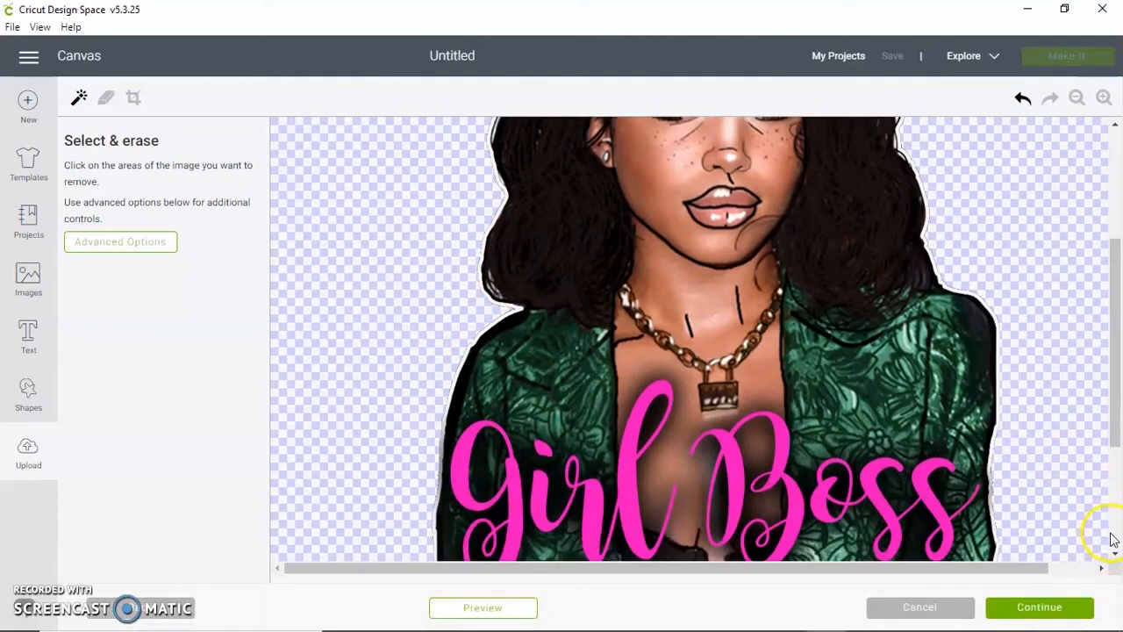
{"action": "scroll", "coordinate": [1113, 540], "scroll_direction": "down", "scroll_amount": 1}
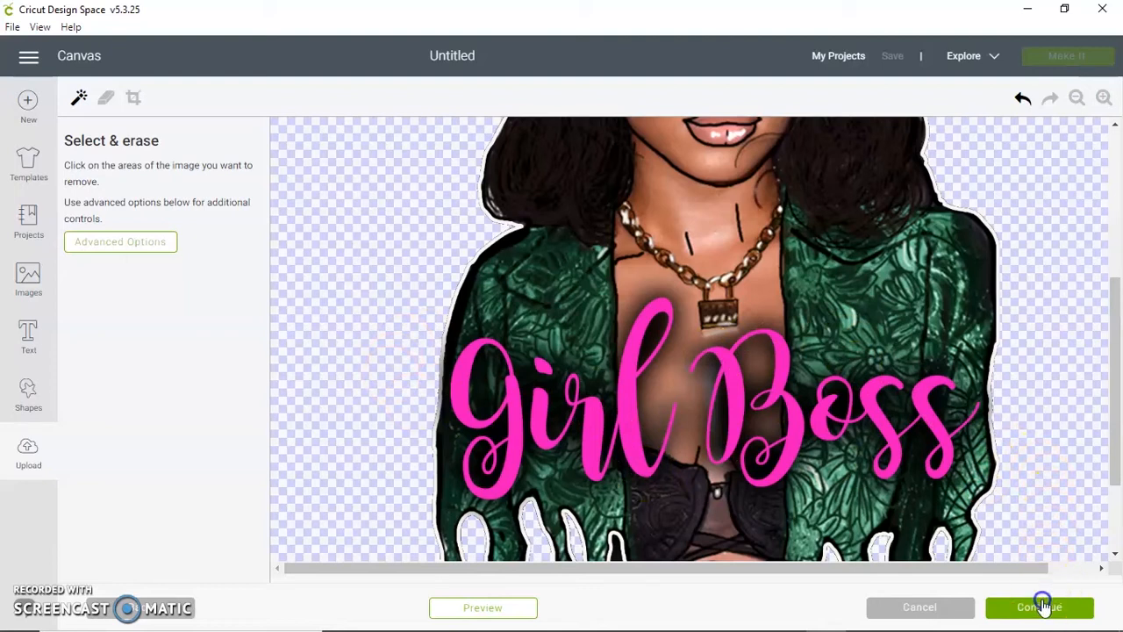
Accept the cleaned-up artwork and save it as a Print Then Cut image named girl boss
{"action": "left_click", "coordinate": [1042, 607]}
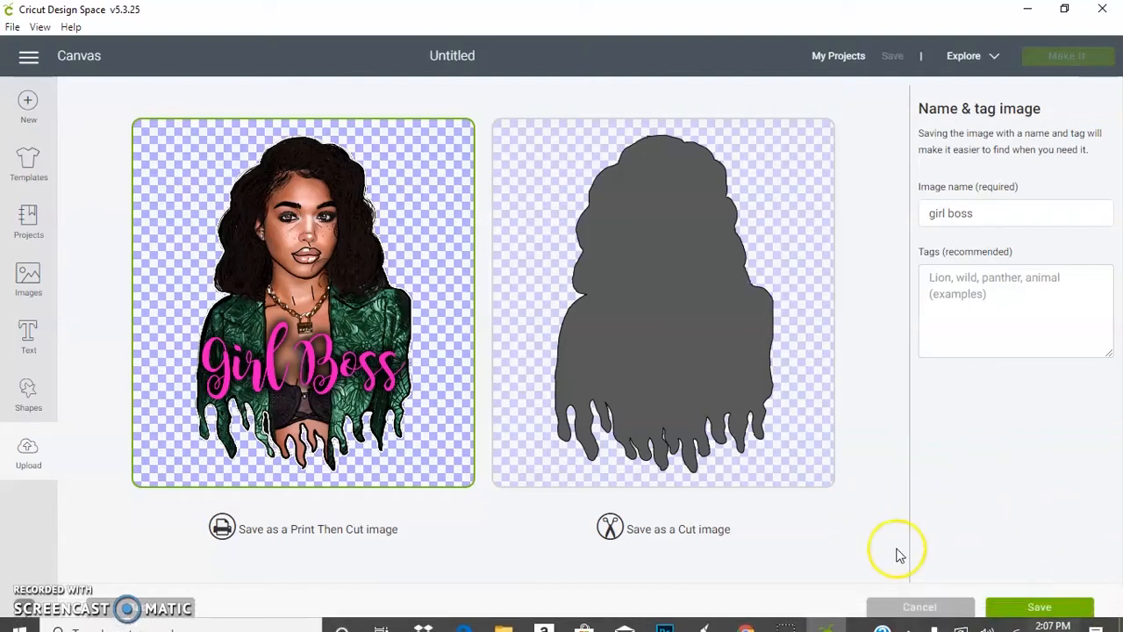
{"action": "left_click", "coordinate": [1024, 611]}
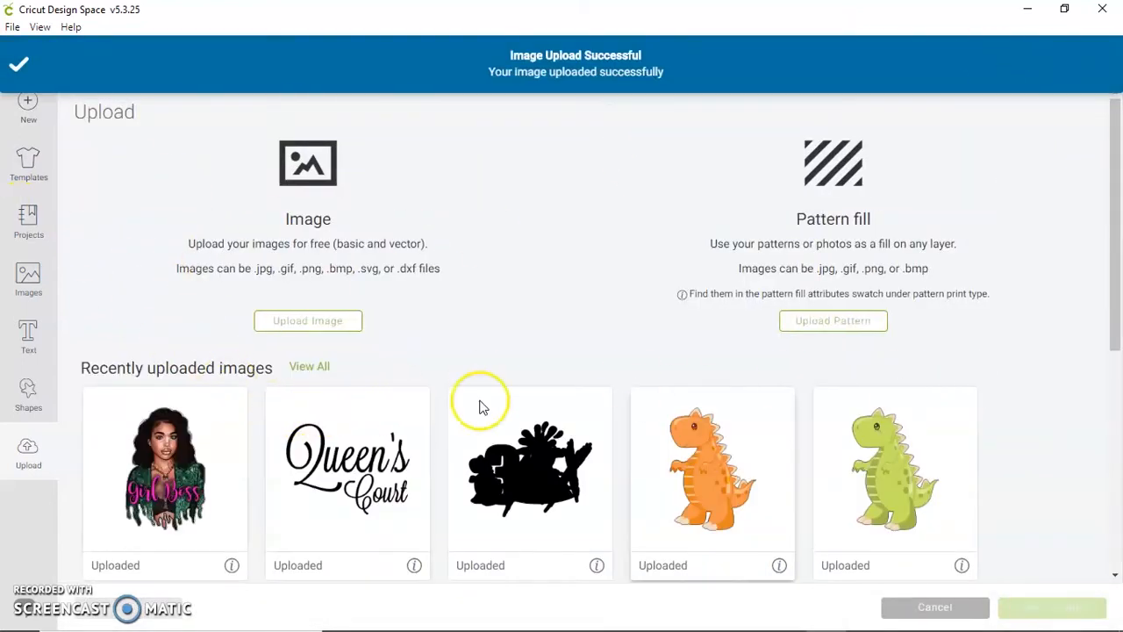
{"action": "left_click", "coordinate": [332, 323]}
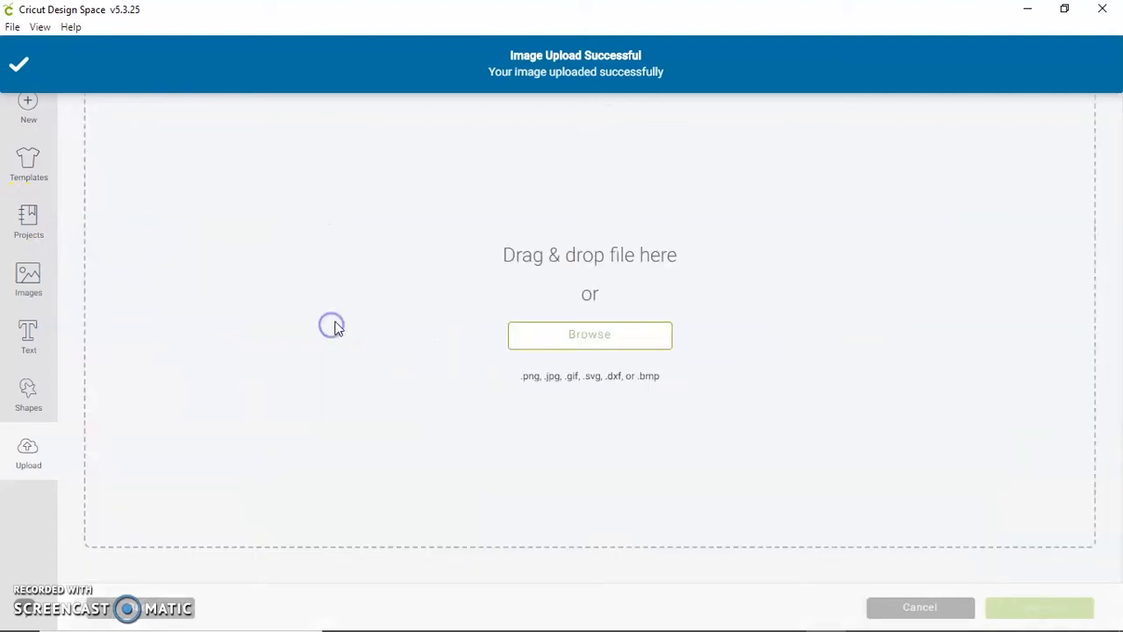
{"action": "left_click", "coordinate": [562, 340]}
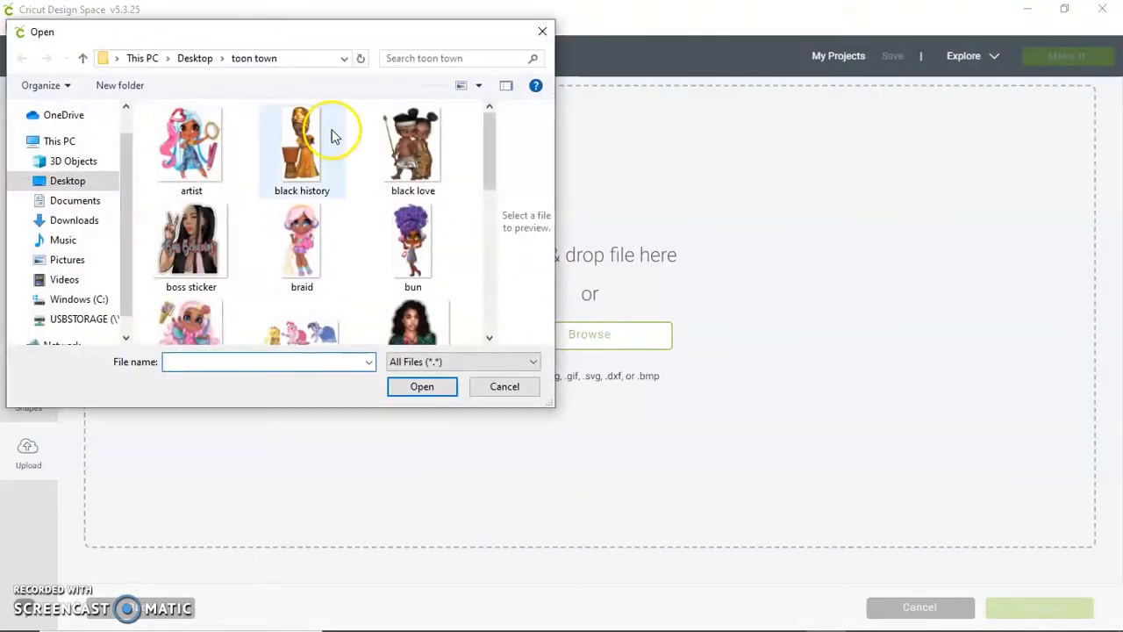
{"action": "scroll", "coordinate": [331, 136], "scroll_direction": "down", "scroll_amount": 2}
{"action": "scroll", "coordinate": [335, 154], "scroll_direction": "down", "scroll_amount": 2}
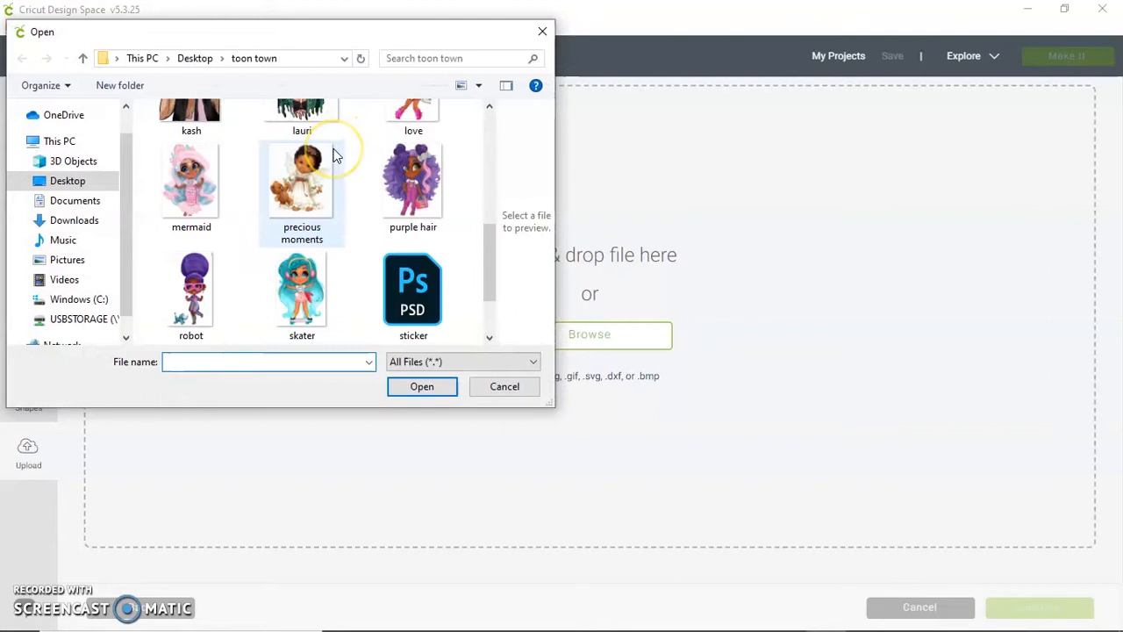
{"action": "scroll", "coordinate": [335, 155], "scroll_direction": "down", "scroll_amount": 1}
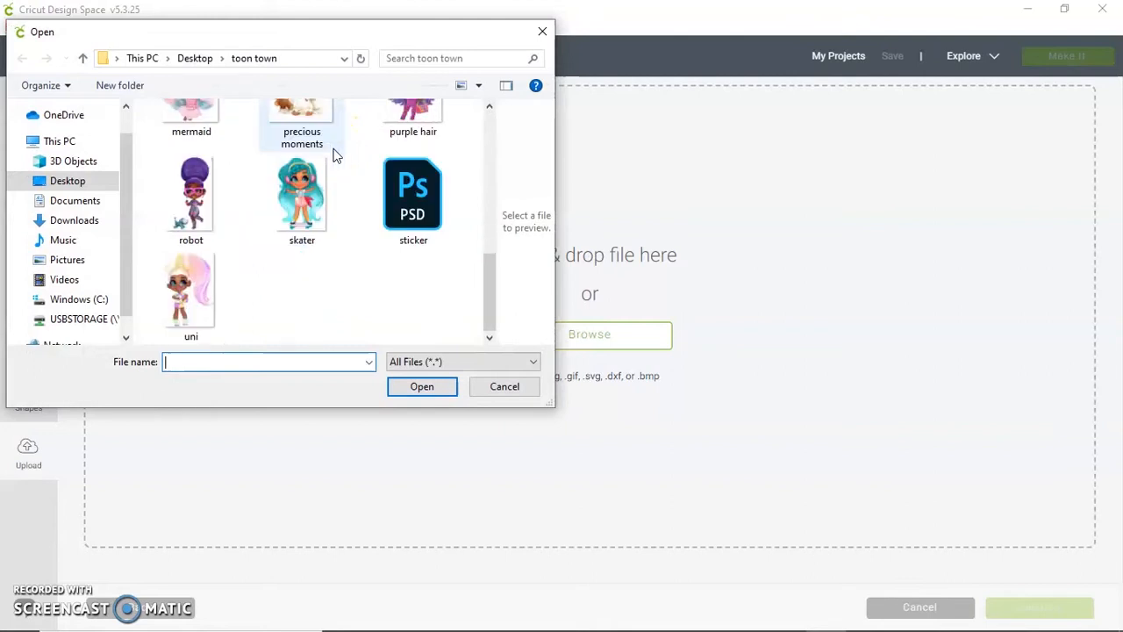
{"action": "scroll", "coordinate": [335, 155], "scroll_direction": "up", "scroll_amount": 2}
{"action": "scroll", "coordinate": [338, 178], "scroll_direction": "up", "scroll_amount": 1}
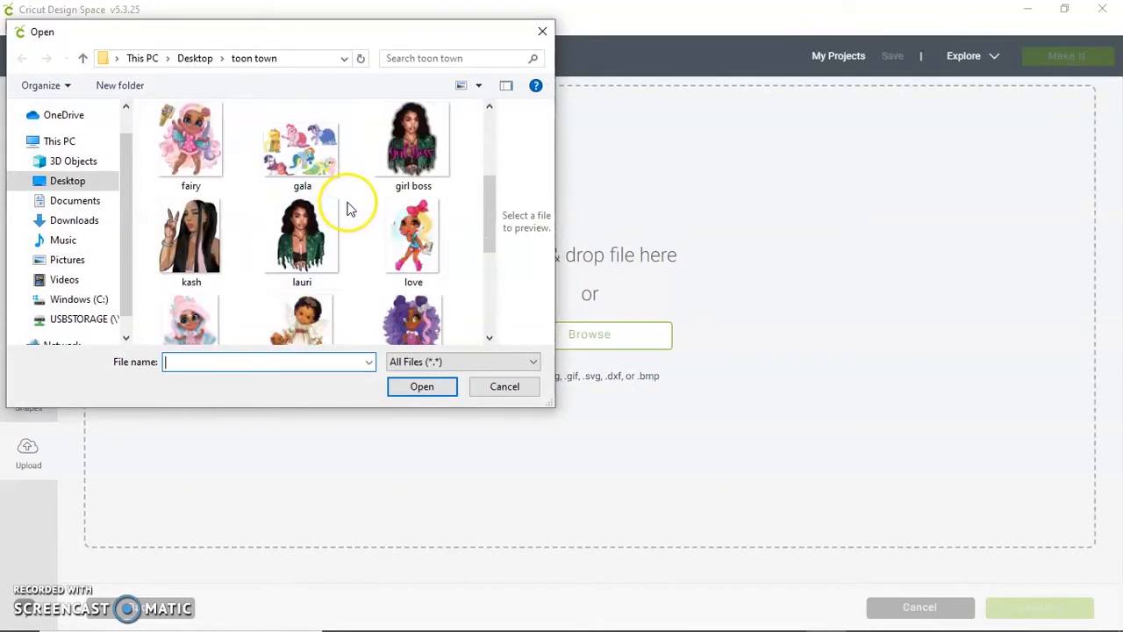
{"action": "scroll", "coordinate": [469, 333], "scroll_direction": "down", "scroll_amount": 1}
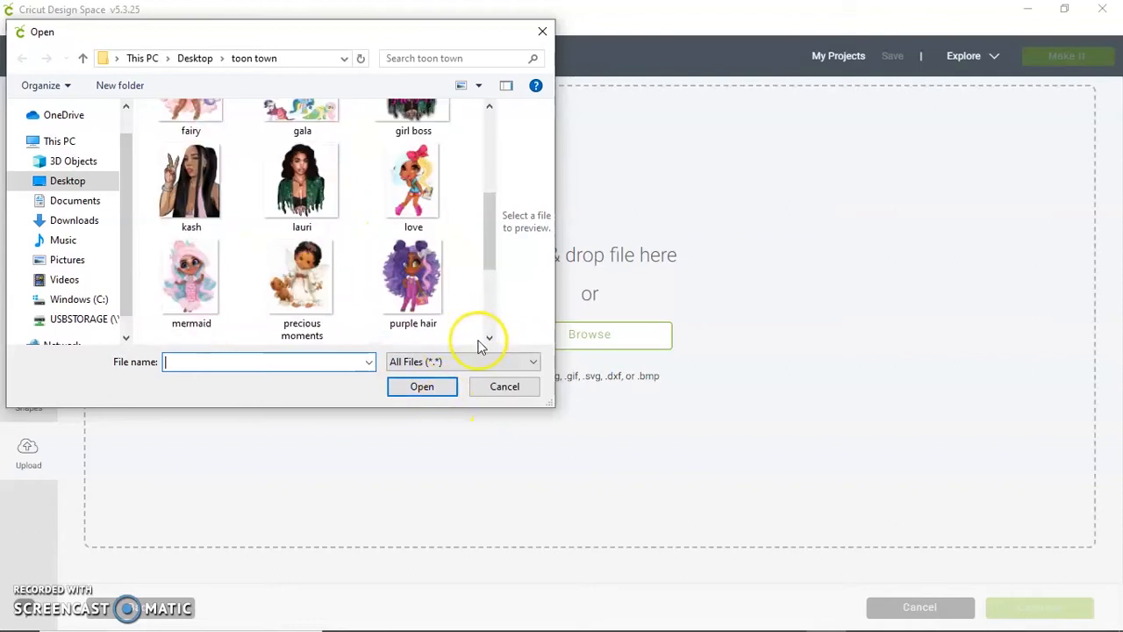
{"action": "left_click", "coordinate": [492, 390]}
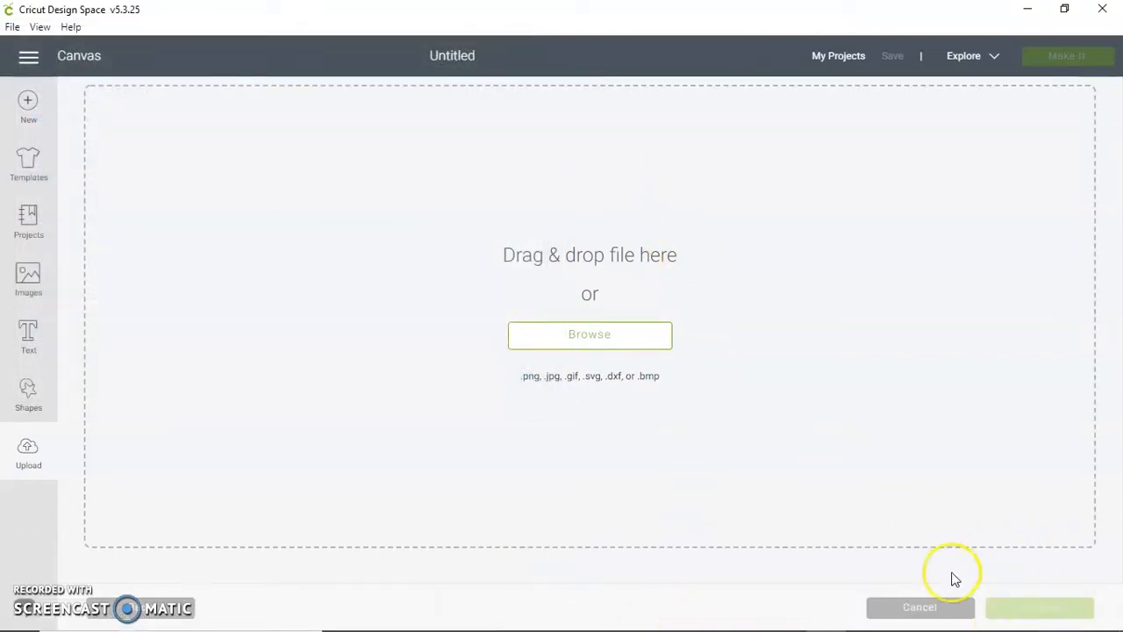
Switch to Photoshop and bring the blank Untitled-2 document to the front
{"action": "mouse_move", "coordinate": [690, 614]}
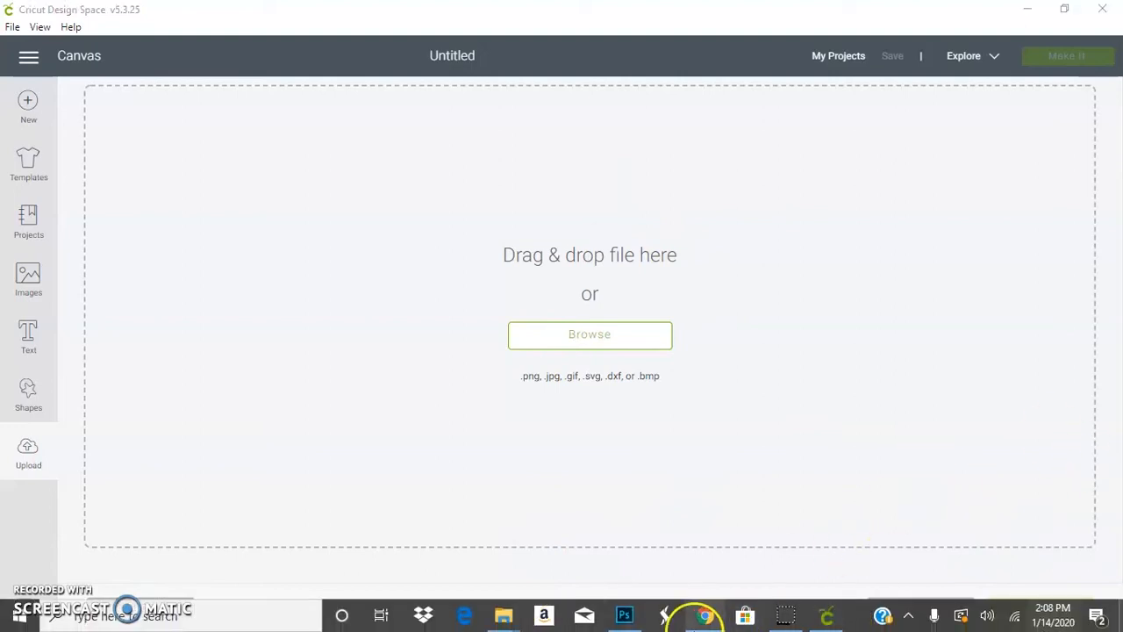
{"action": "left_click", "coordinate": [623, 615]}
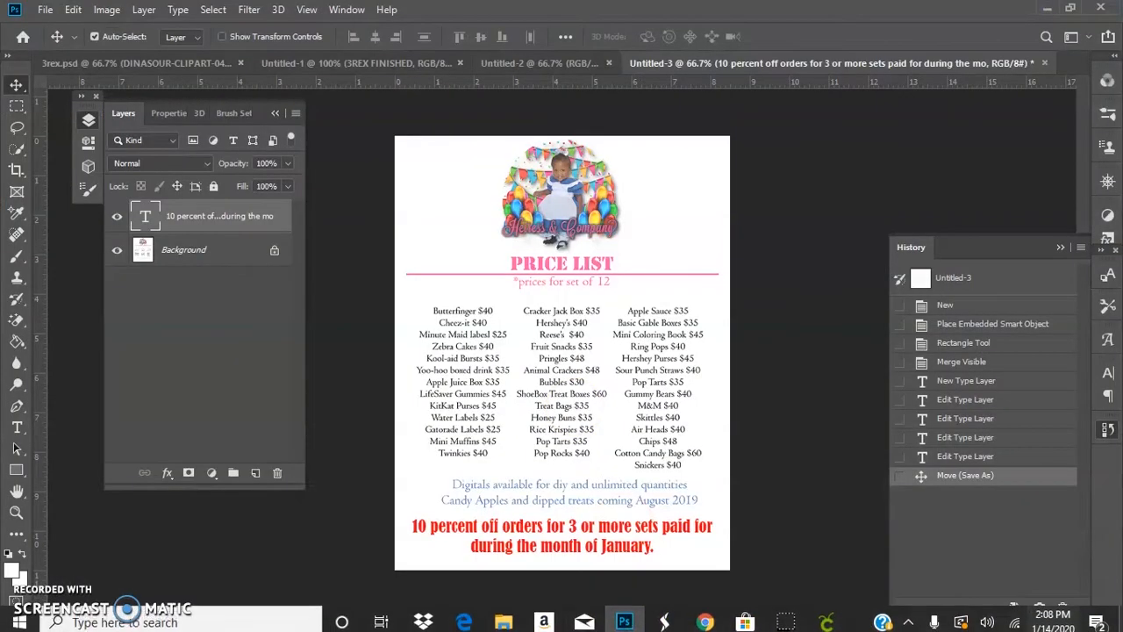
{"action": "left_click", "coordinate": [524, 63]}
{"action": "left_click", "coordinate": [42, 11]}
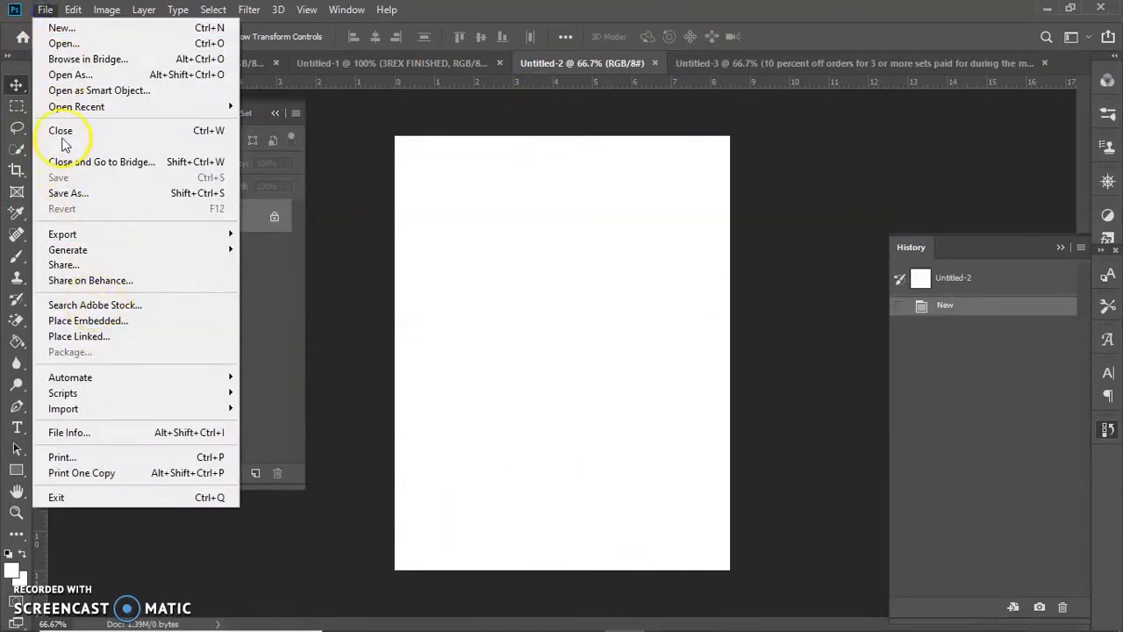
{"action": "left_click", "coordinate": [62, 31]}
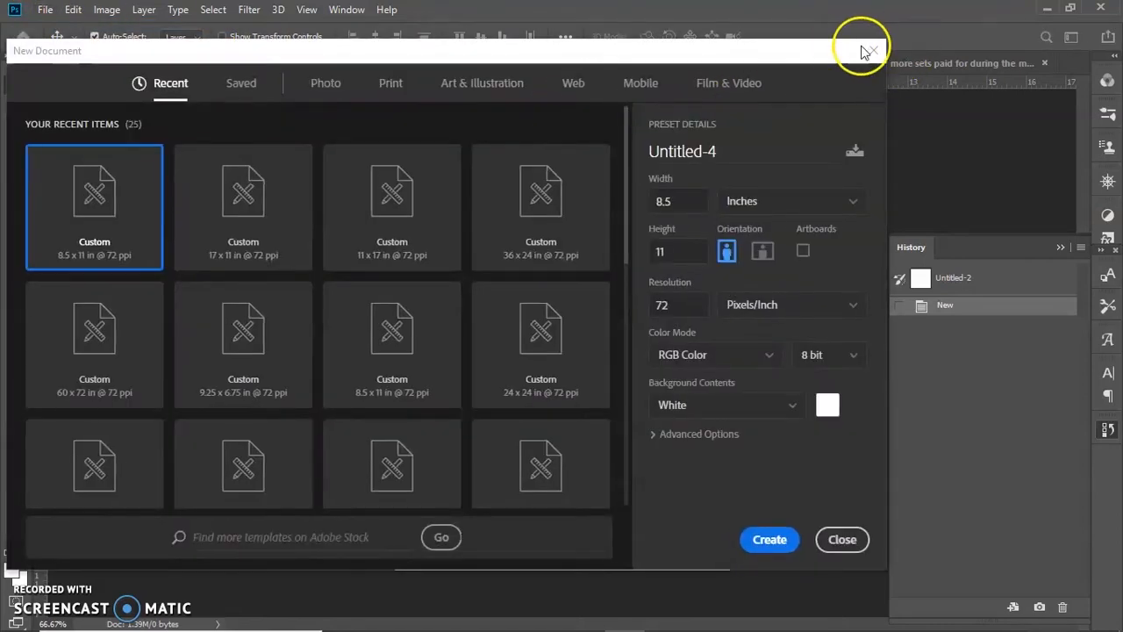
{"action": "left_click", "coordinate": [867, 50]}
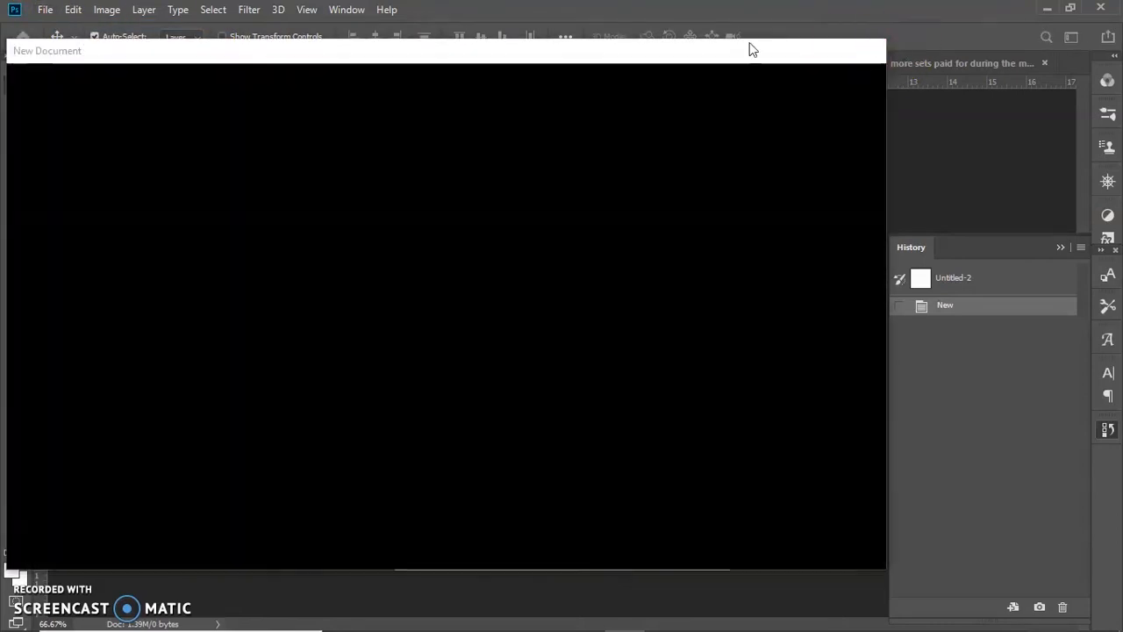
Open the sticker PSD file from the toon town folder on the Desktop
{"action": "left_click", "coordinate": [44, 9]}
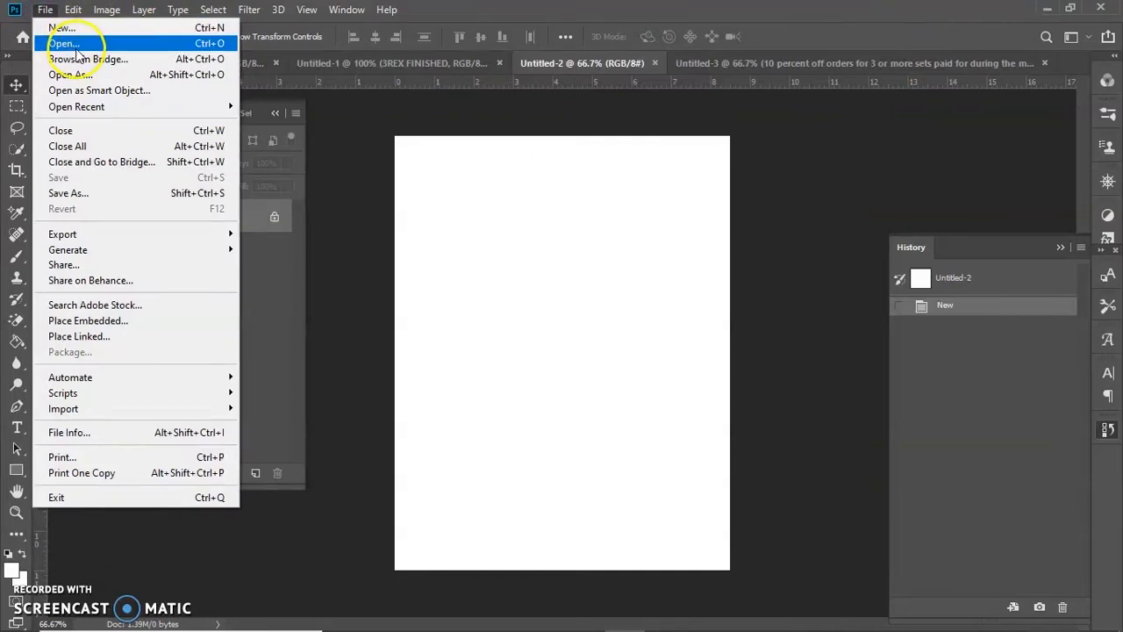
{"action": "left_click", "coordinate": [83, 50]}
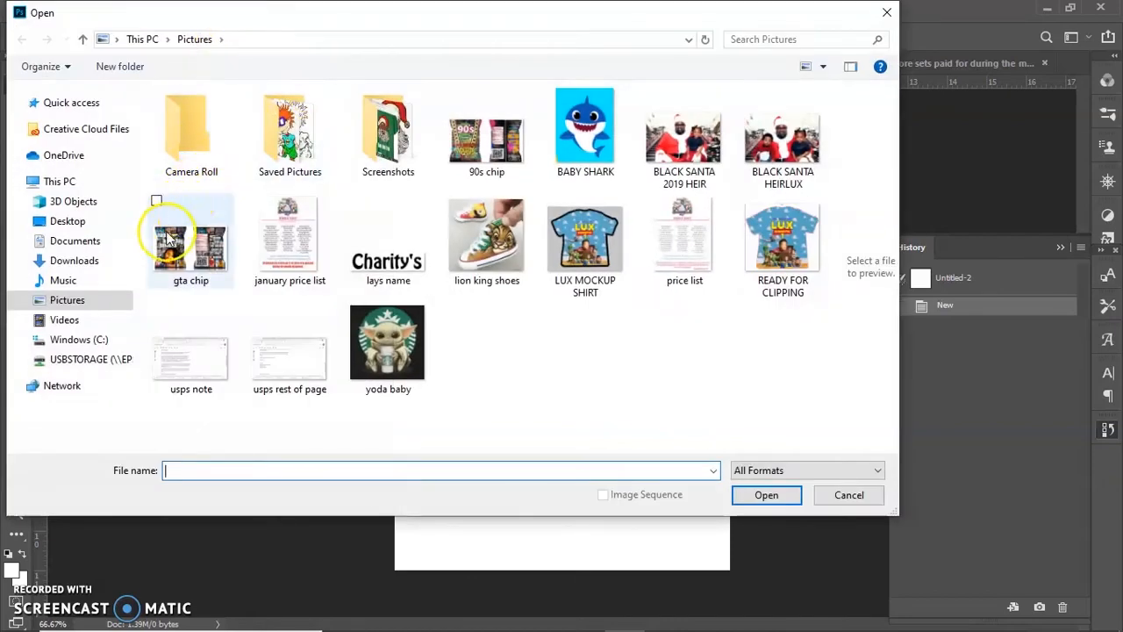
{"action": "left_click", "coordinate": [70, 223]}
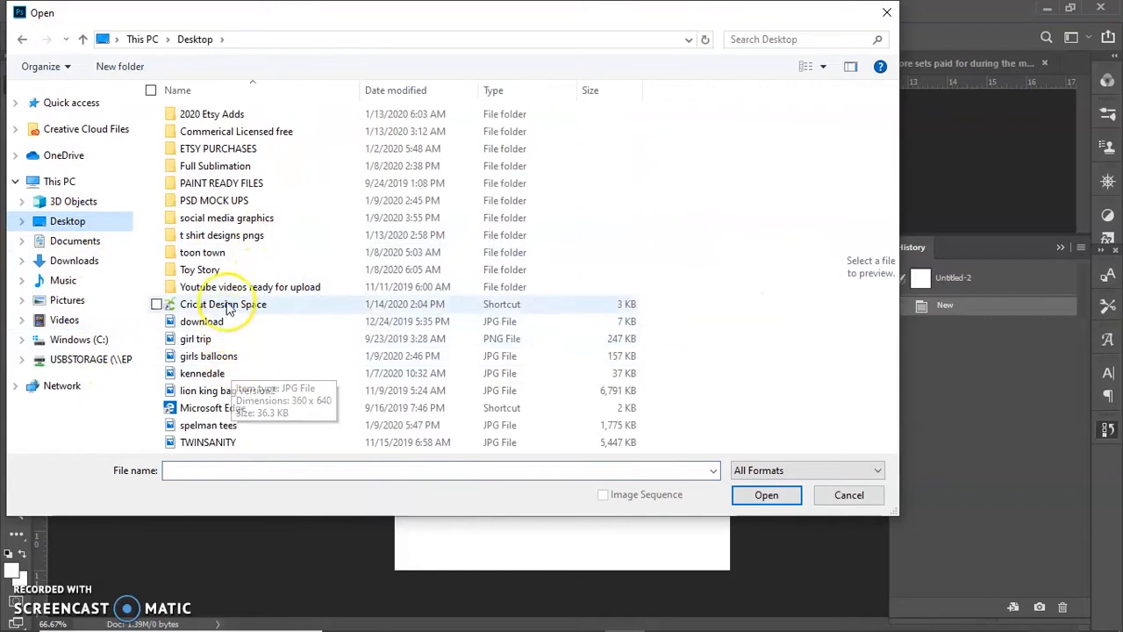
{"action": "double_click", "coordinate": [219, 254]}
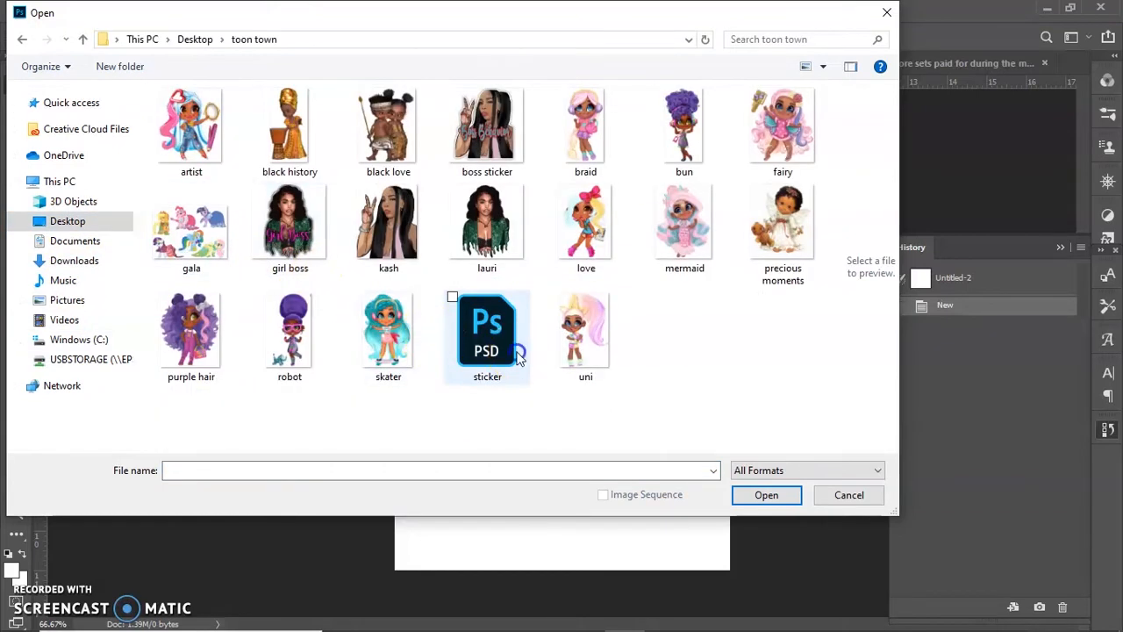
{"action": "double_click", "coordinate": [516, 355]}
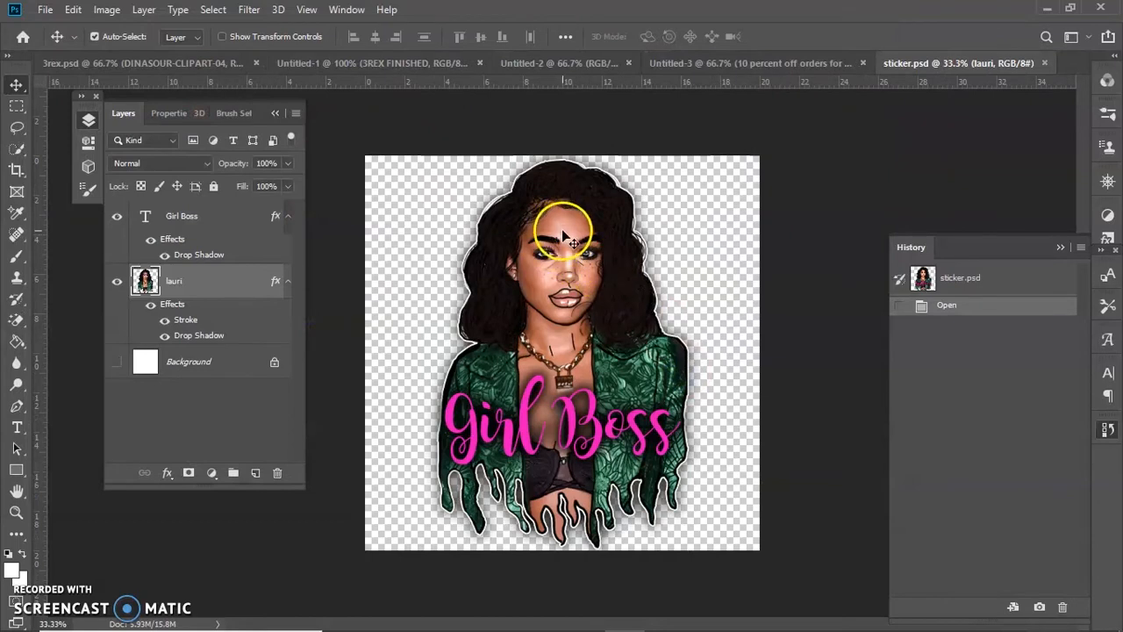
Replace the Girl Boss text with "Heiress & Company" and hide the drop shadow on the lauri layer
{"action": "double_click", "coordinate": [554, 415]}
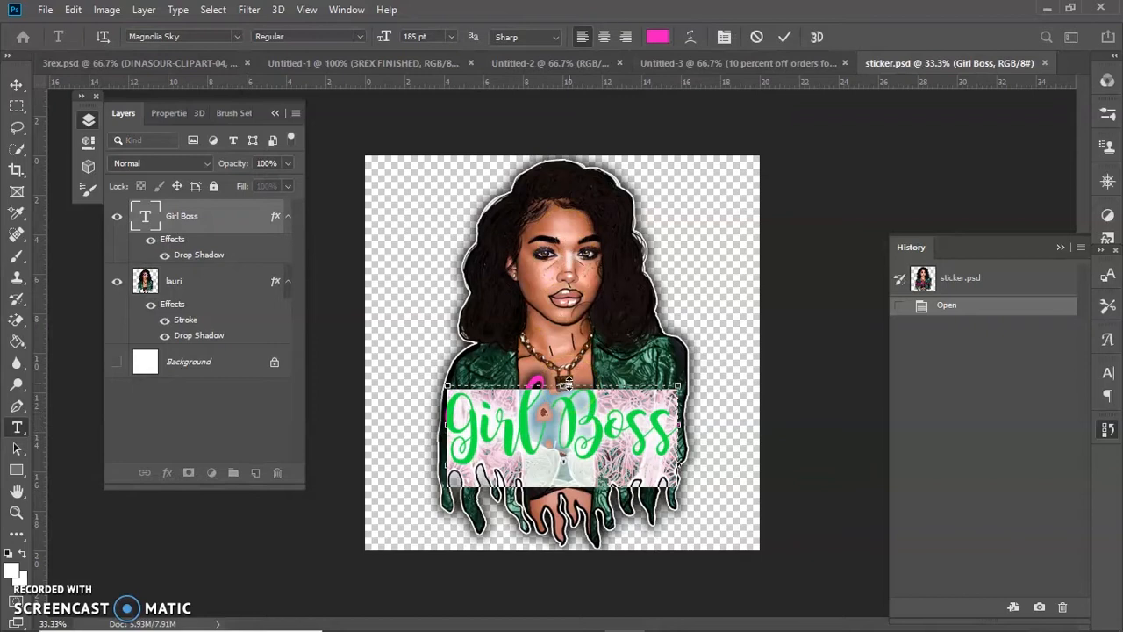
{"action": "type", "text": "Heiress &"}
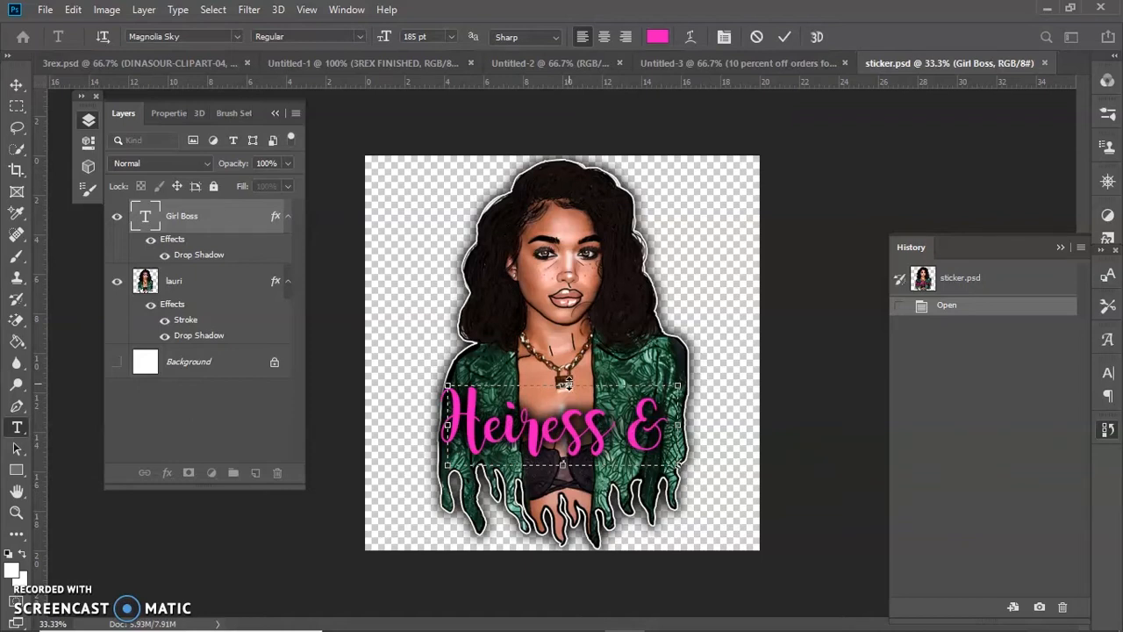
{"action": "left_click", "coordinate": [166, 333]}
{"action": "key", "text": "v"}
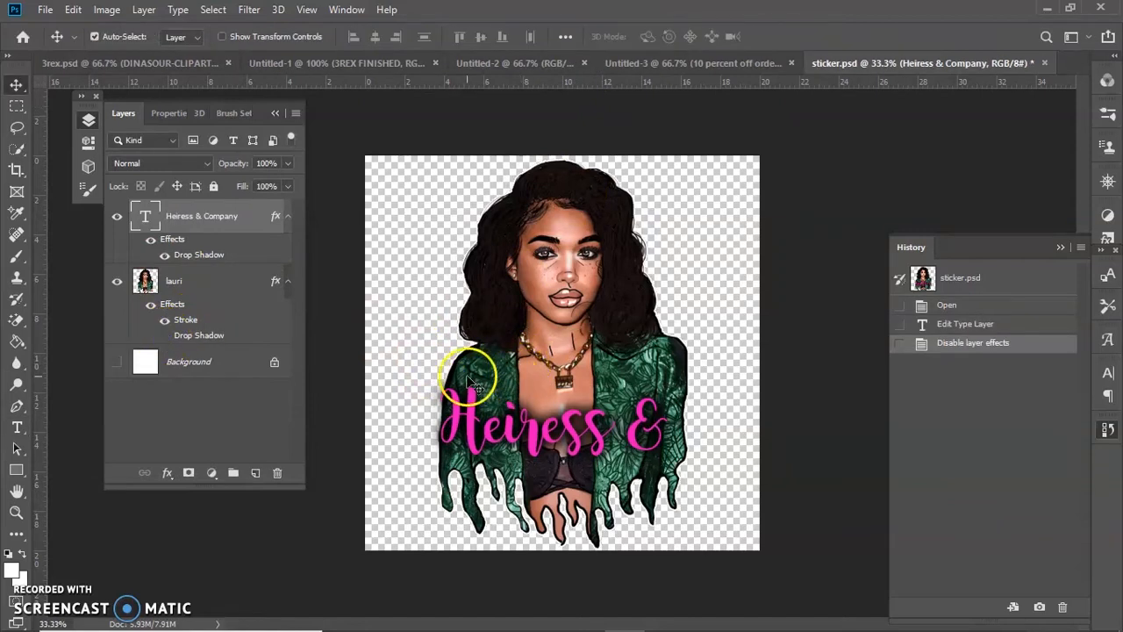
Move the text up to the figure's upper chest and extend its text box downward to fit the word Company
{"action": "left_click_drag", "start_coordinate": [574, 447], "coordinate": [590, 377]}
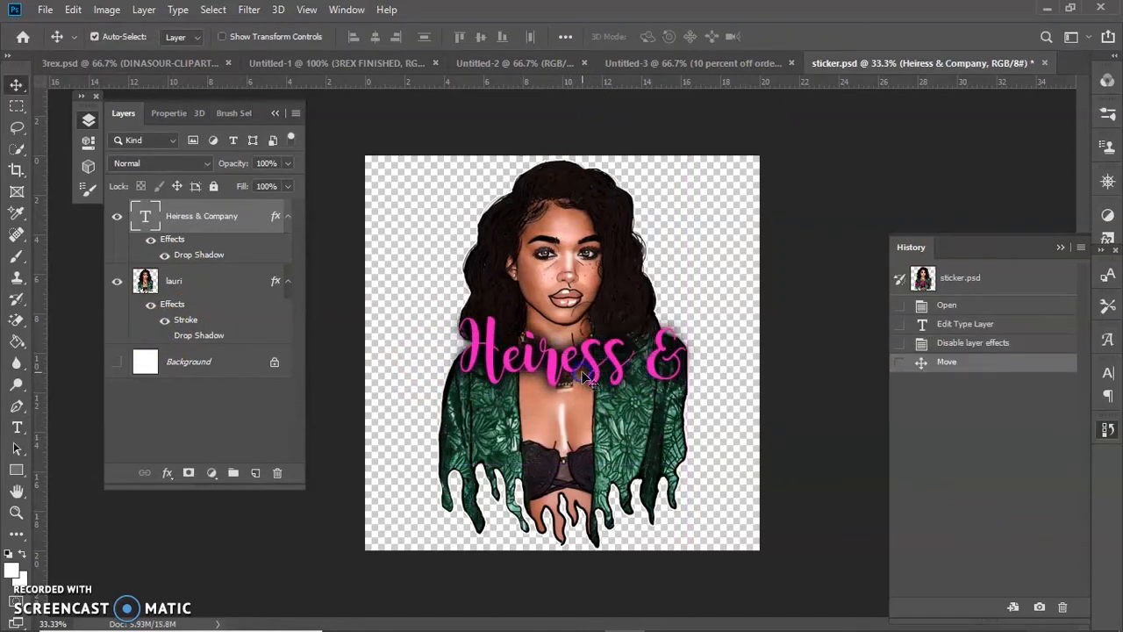
{"action": "double_click", "coordinate": [587, 377]}
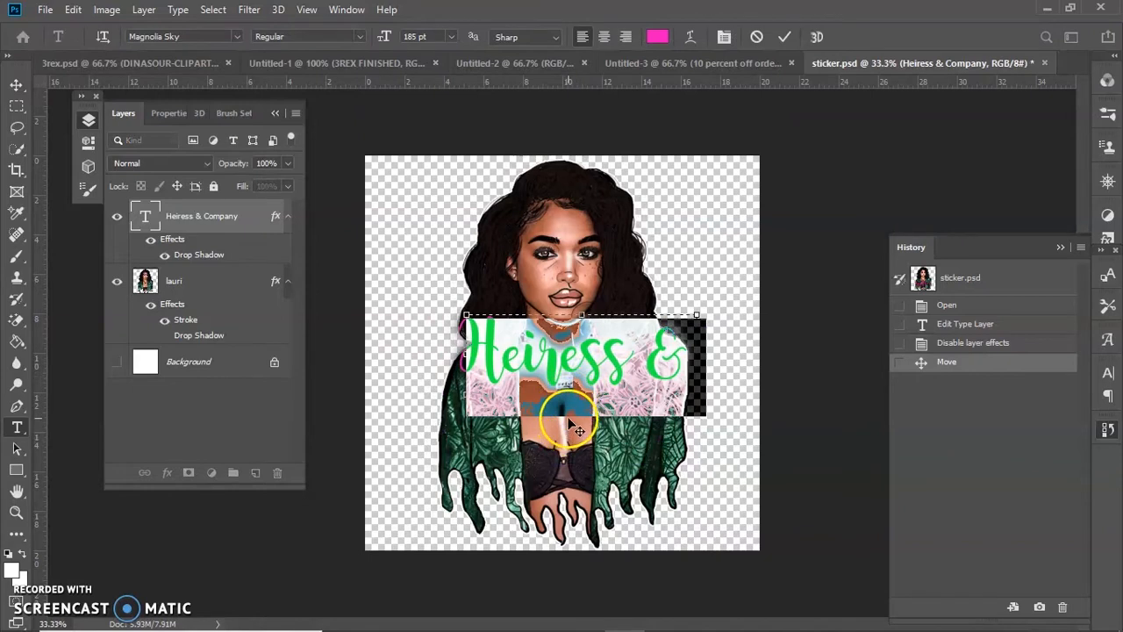
{"action": "left_click_drag", "start_coordinate": [572, 401], "coordinate": [577, 474]}
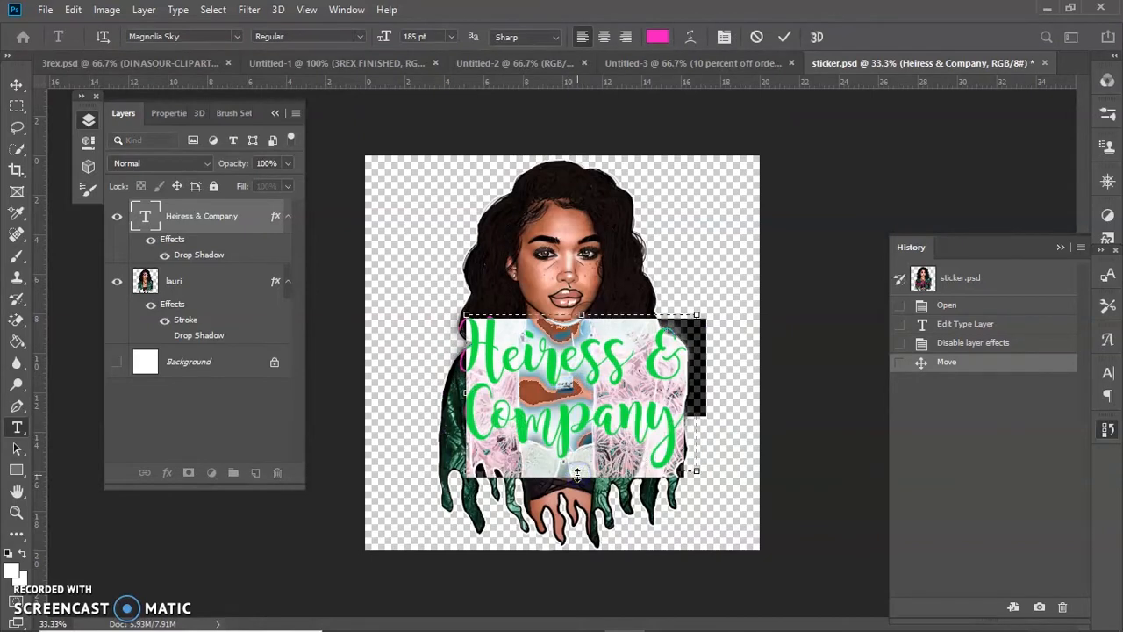
Insert a line break after Heiress and centre-align the whole text
{"action": "left_click", "coordinate": [632, 360]}
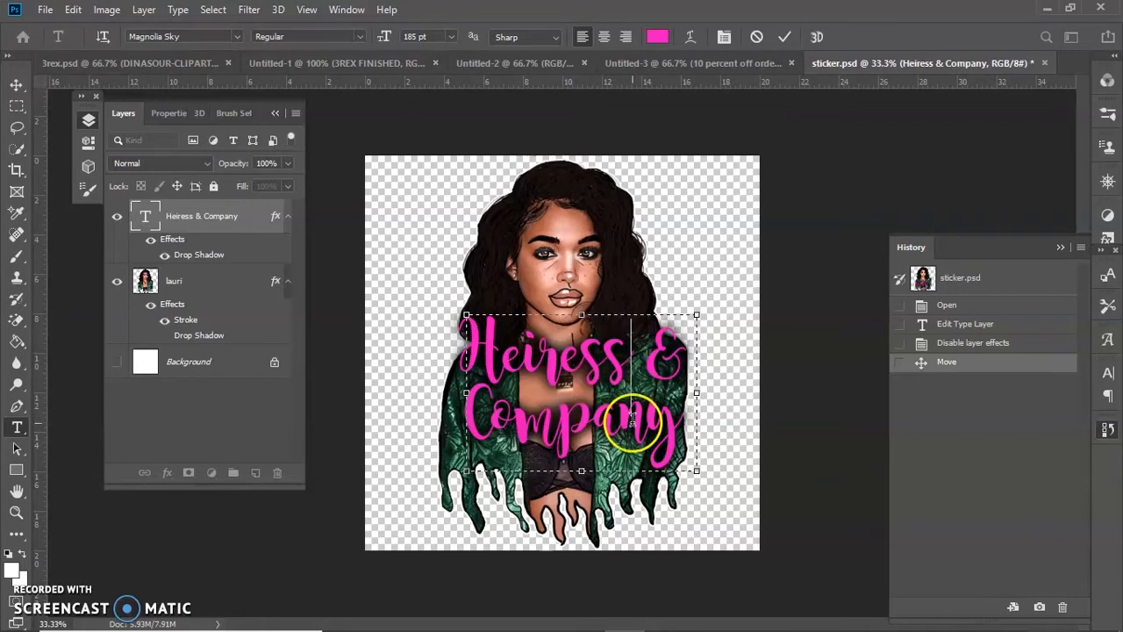
{"action": "key", "text": "Return"}
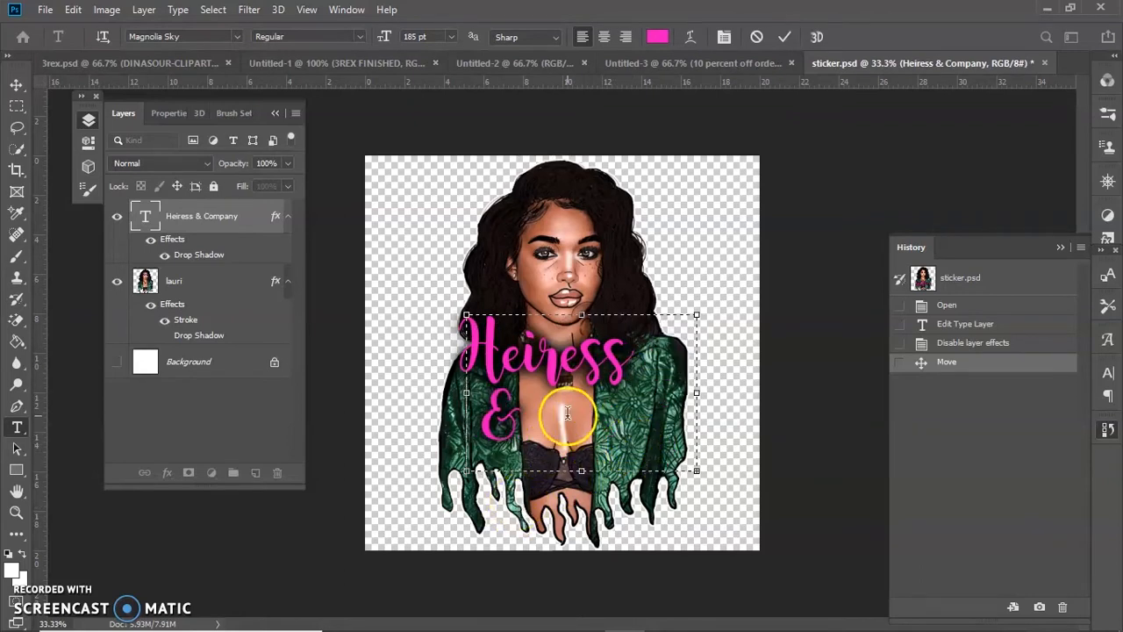
{"action": "key", "text": "ctrl+a"}
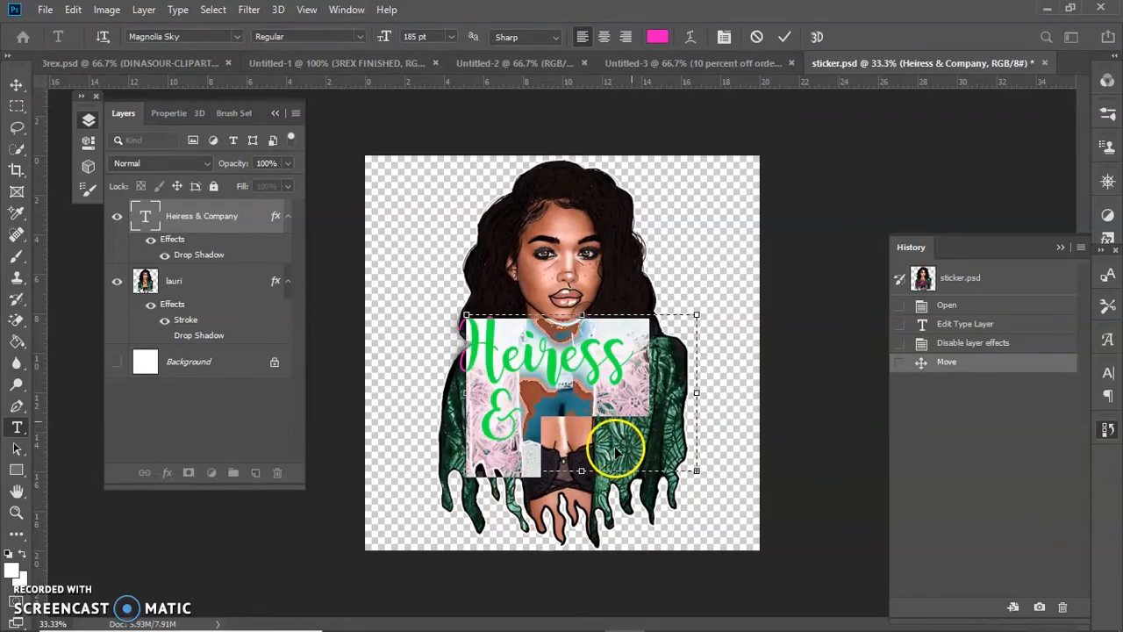
{"action": "left_click", "coordinate": [605, 36]}
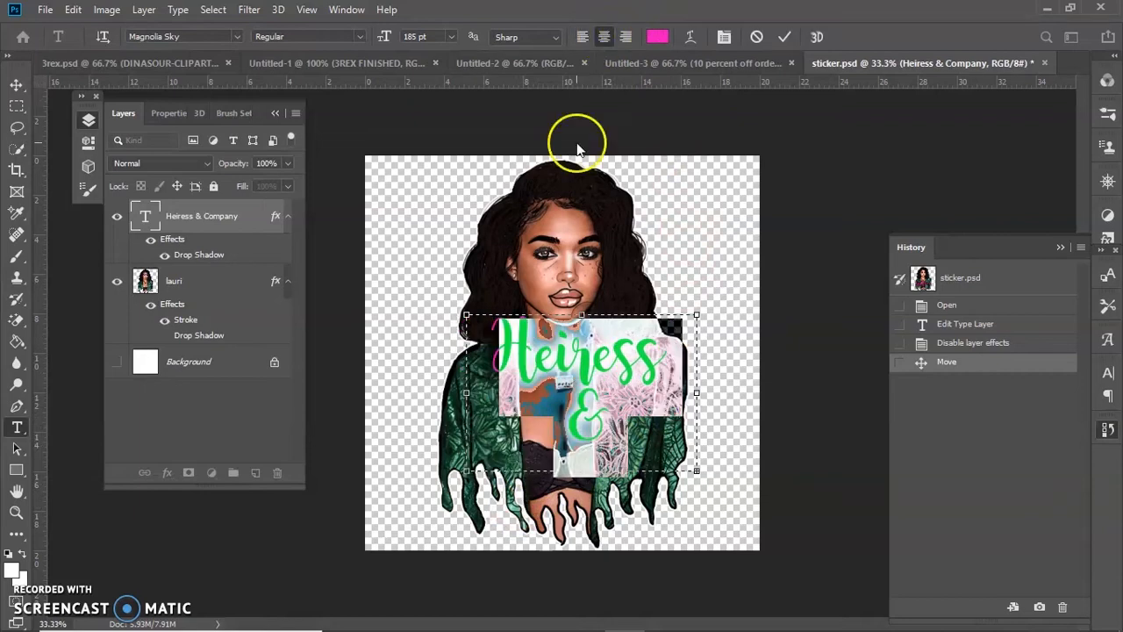
Set the text size to 60 pt and put Company on its own line below the ampersand
{"action": "left_click", "coordinate": [450, 36]}
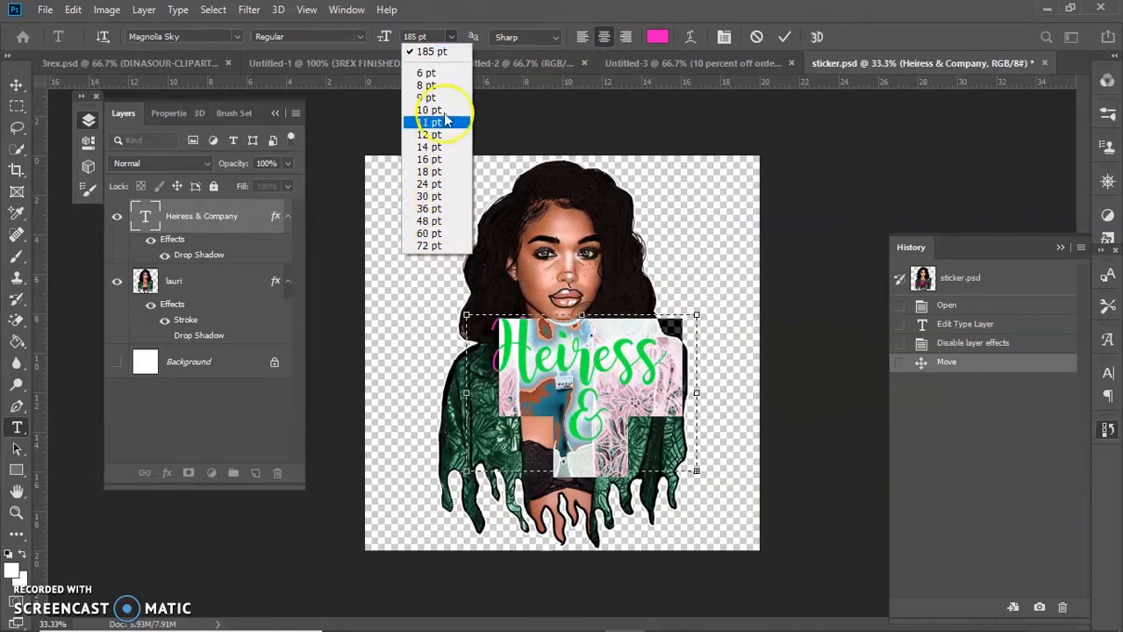
{"action": "left_click", "coordinate": [449, 233]}
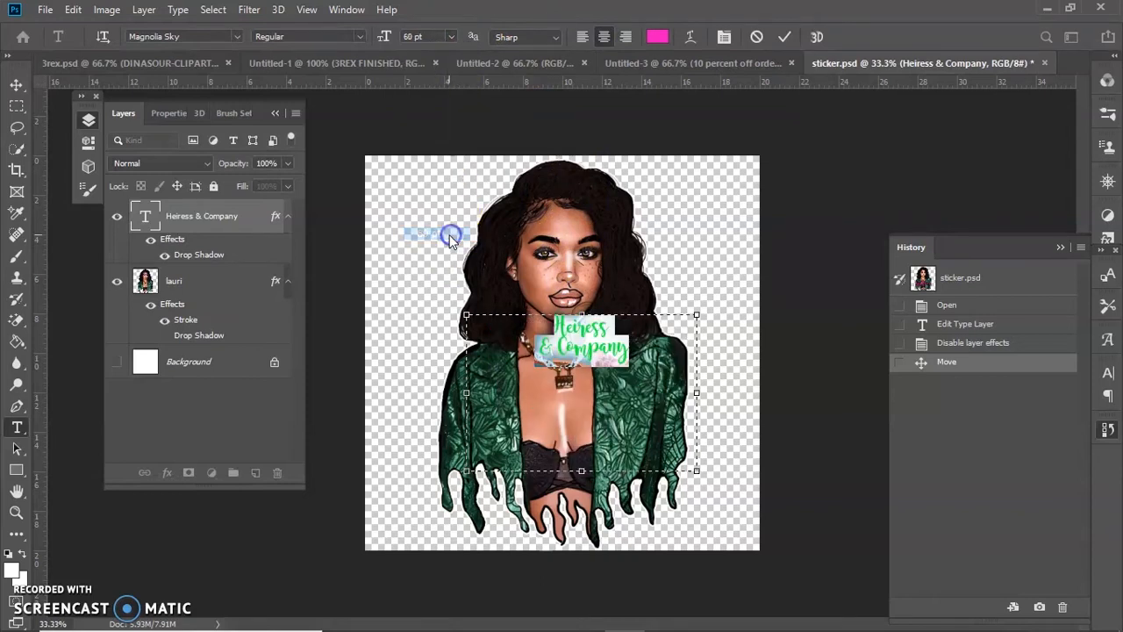
{"action": "left_click", "coordinate": [557, 347]}
{"action": "key", "text": "Return"}
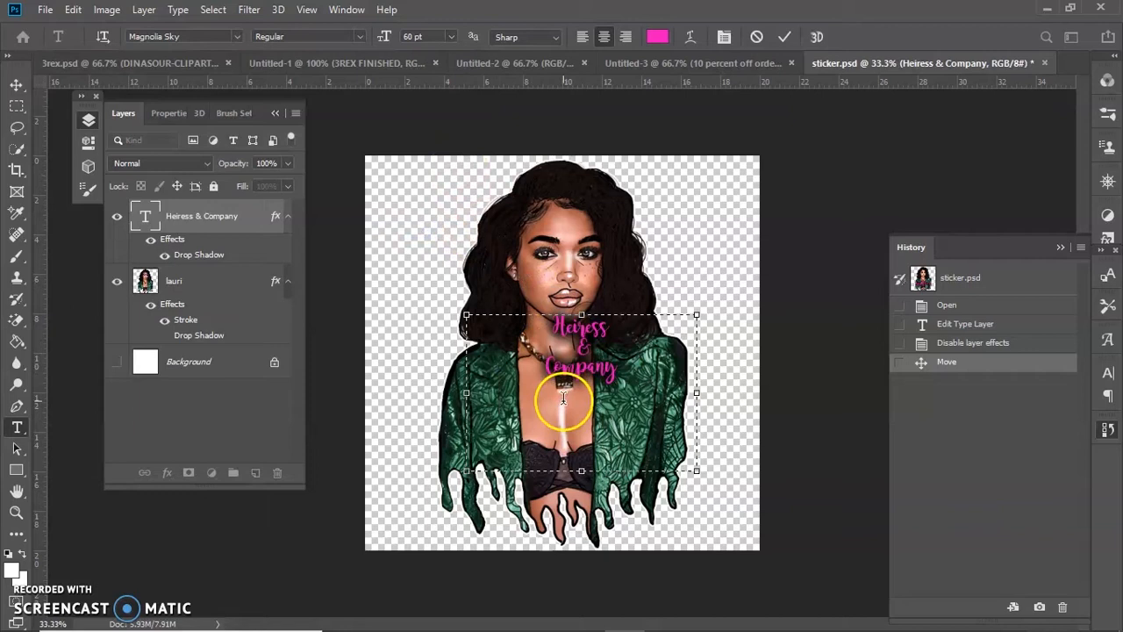
{"action": "left_click_drag", "start_coordinate": [547, 323], "coordinate": [647, 395]}
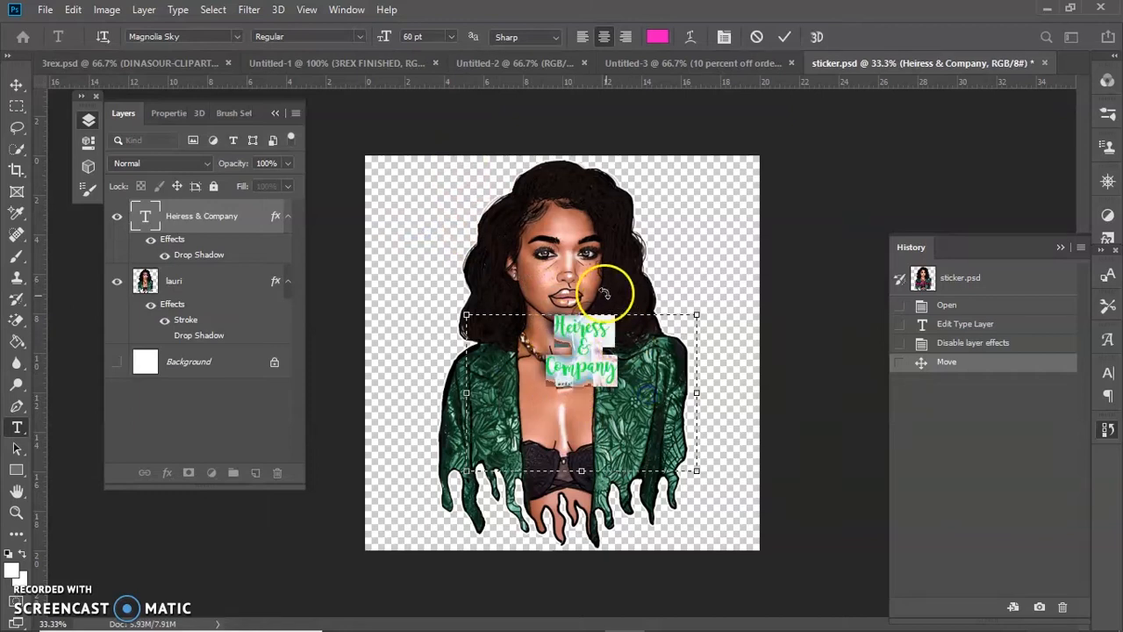
{"action": "left_click", "coordinate": [784, 36]}
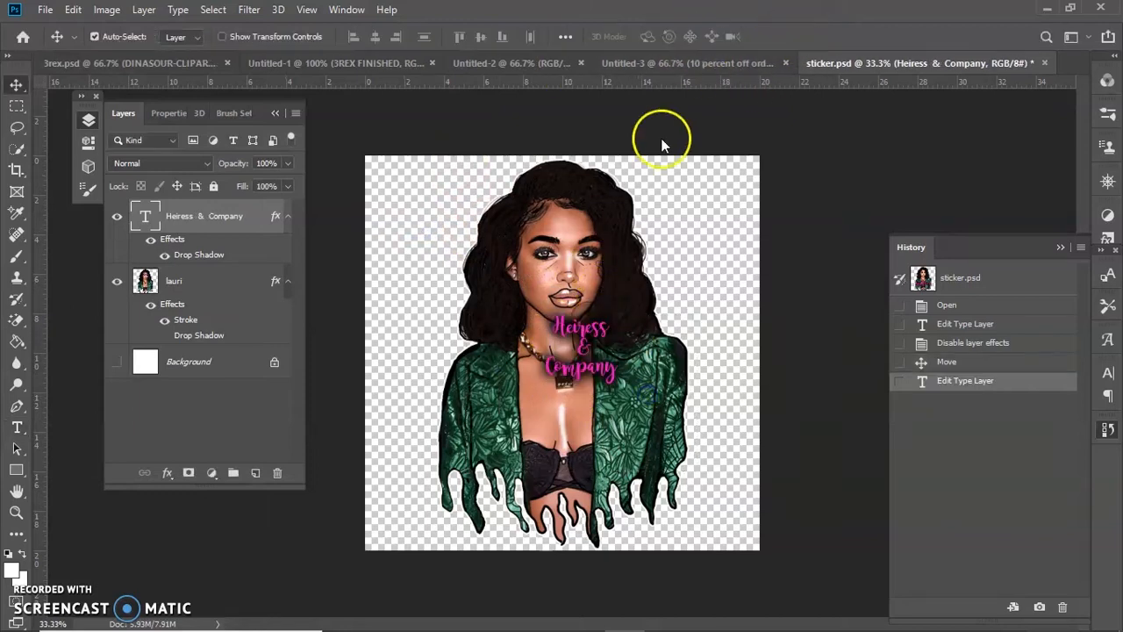
Move the three-line text onto the chest, scale its box up to about 21.81 by 14.78 in, and centre it on the figure
{"action": "left_click_drag", "start_coordinate": [587, 349], "coordinate": [565, 385]}
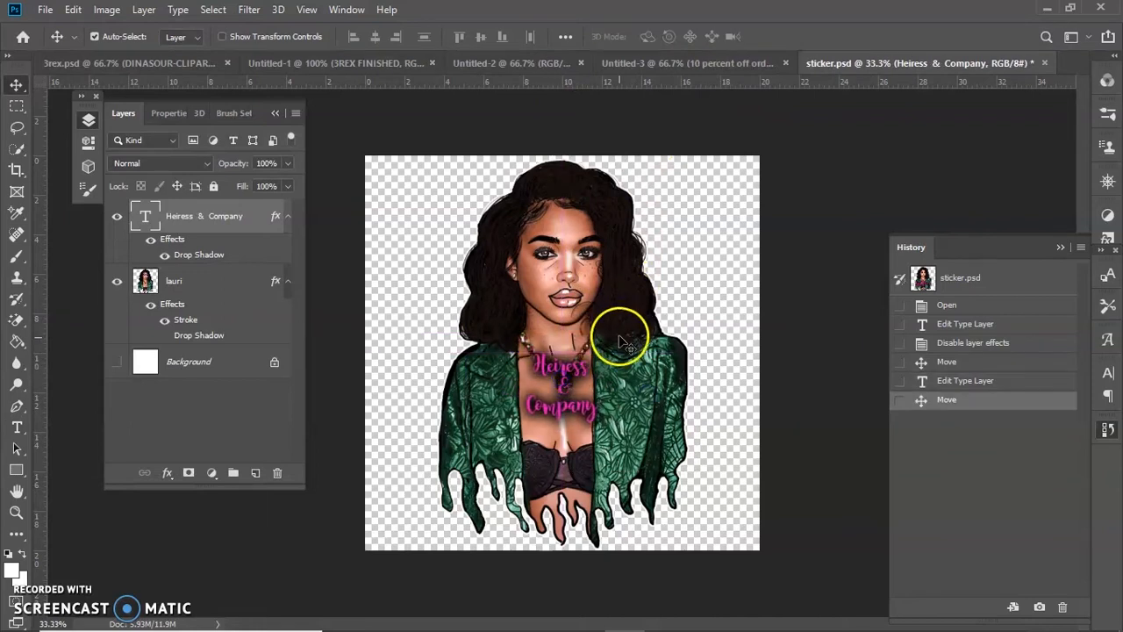
{"action": "left_click", "coordinate": [73, 9]}
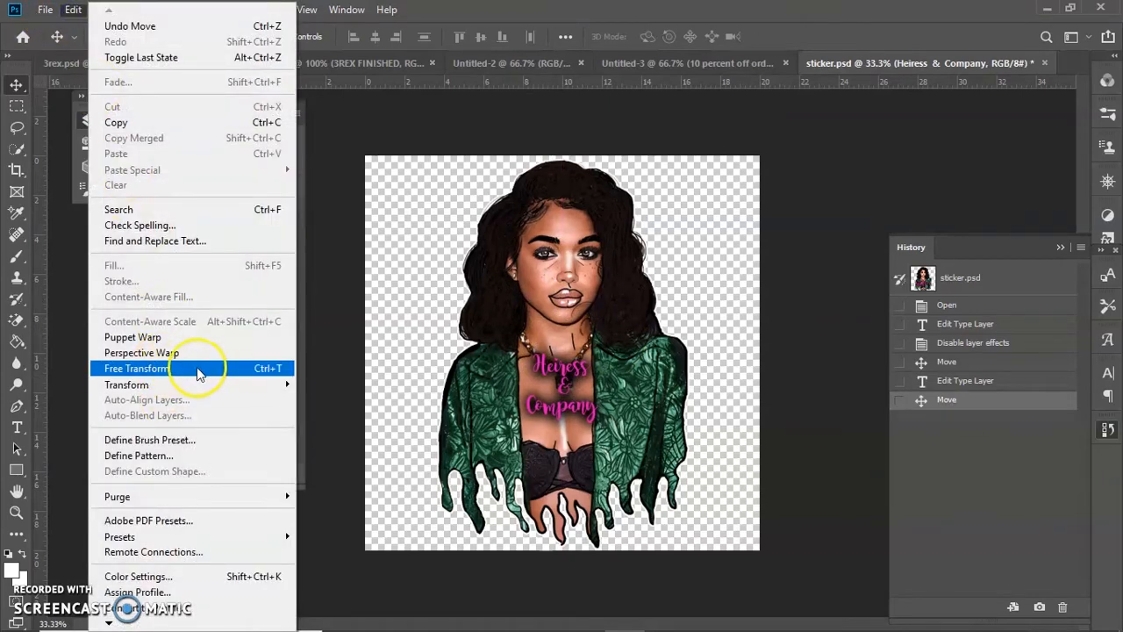
{"action": "mouse_move", "coordinate": [290, 384]}
{"action": "left_click", "coordinate": [323, 409]}
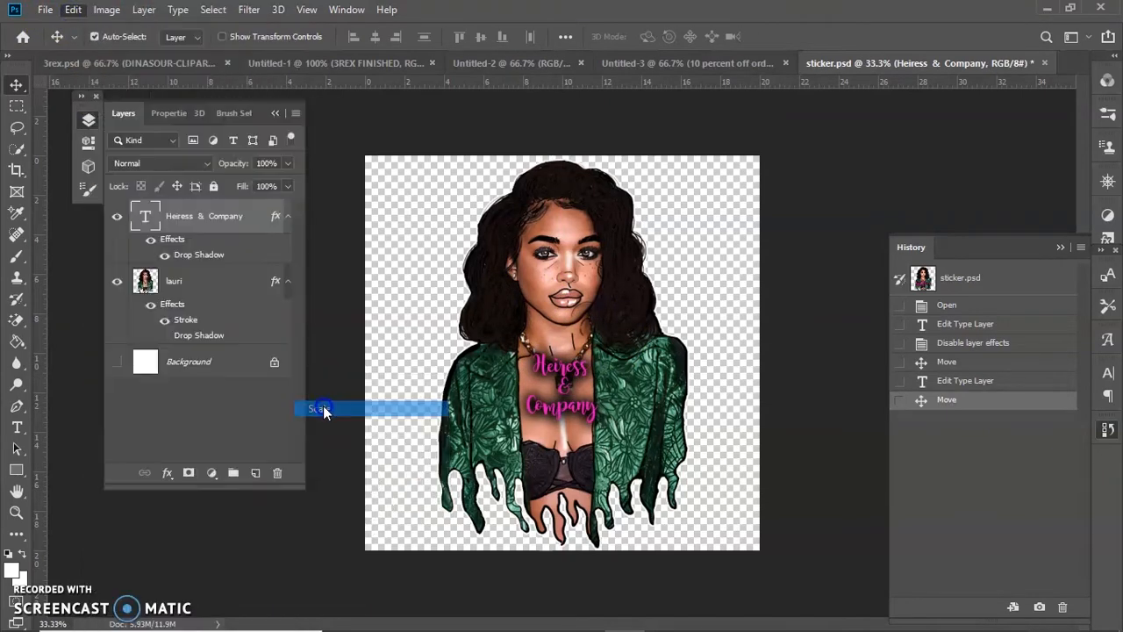
{"action": "left_click_drag", "start_coordinate": [677, 507], "coordinate": [882, 629]}
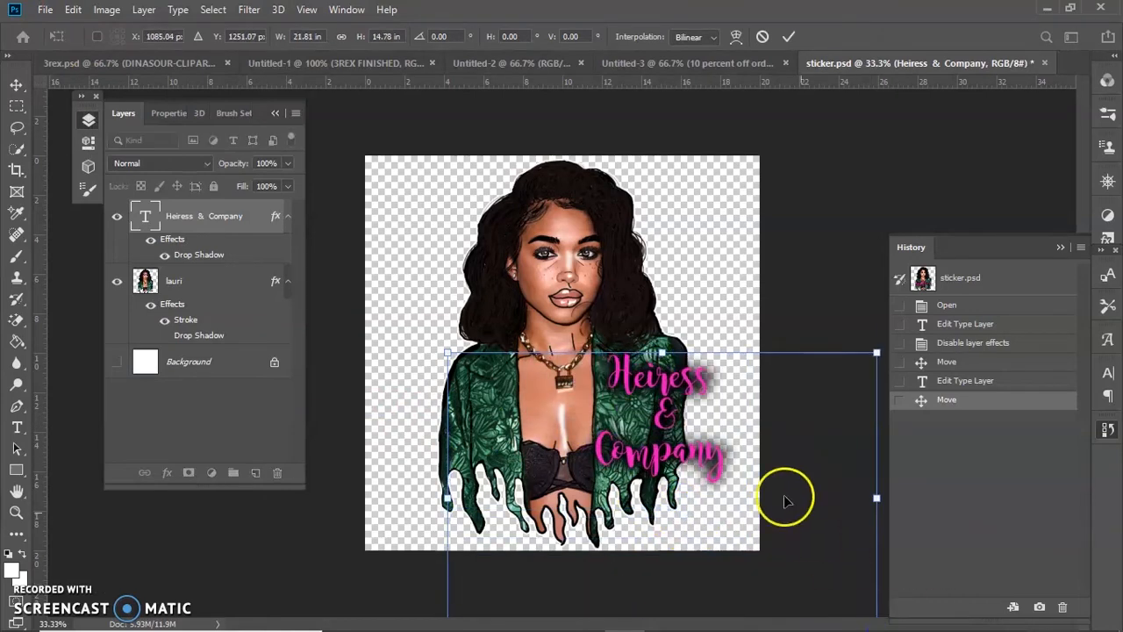
{"action": "left_click_drag", "start_coordinate": [667, 465], "coordinate": [579, 467]}
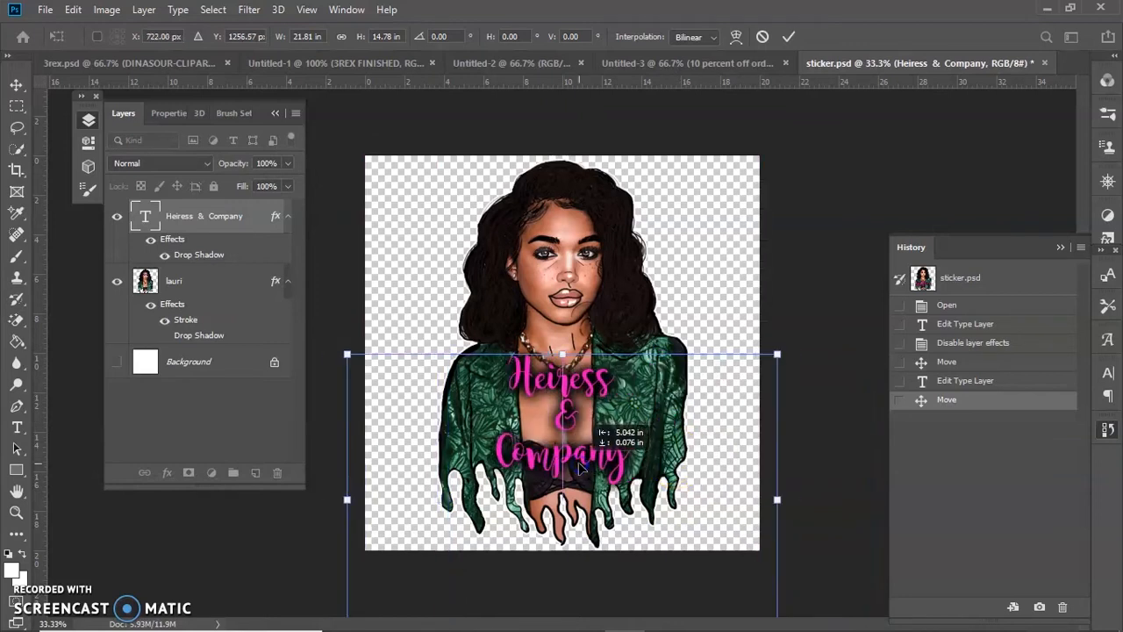
{"action": "left_click_drag", "start_coordinate": [579, 468], "coordinate": [584, 469]}
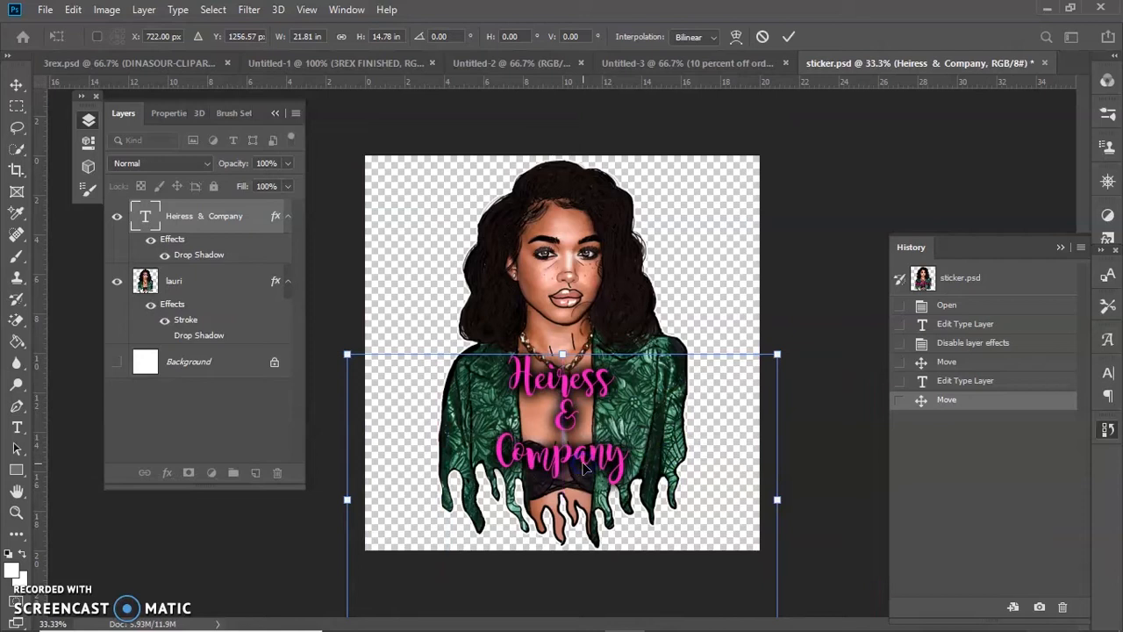
{"action": "key", "text": "Return"}
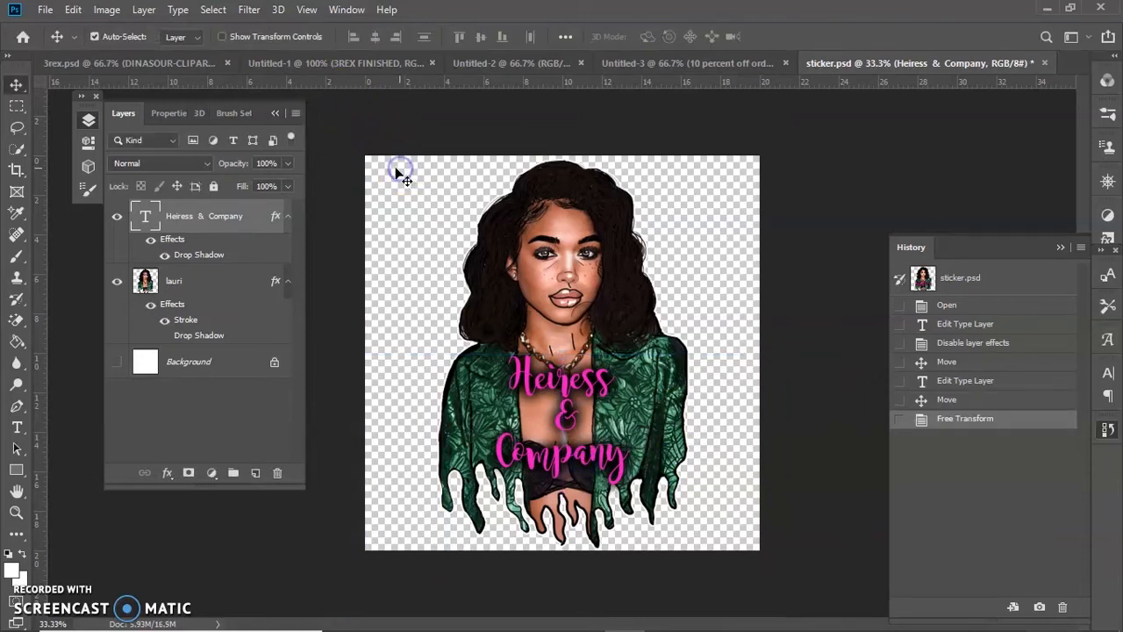
Shrink the oversized text box from its left and top edges and move the text back over the chest
{"action": "left_click", "coordinate": [46, 10]}
{"action": "left_click", "coordinate": [567, 475]}
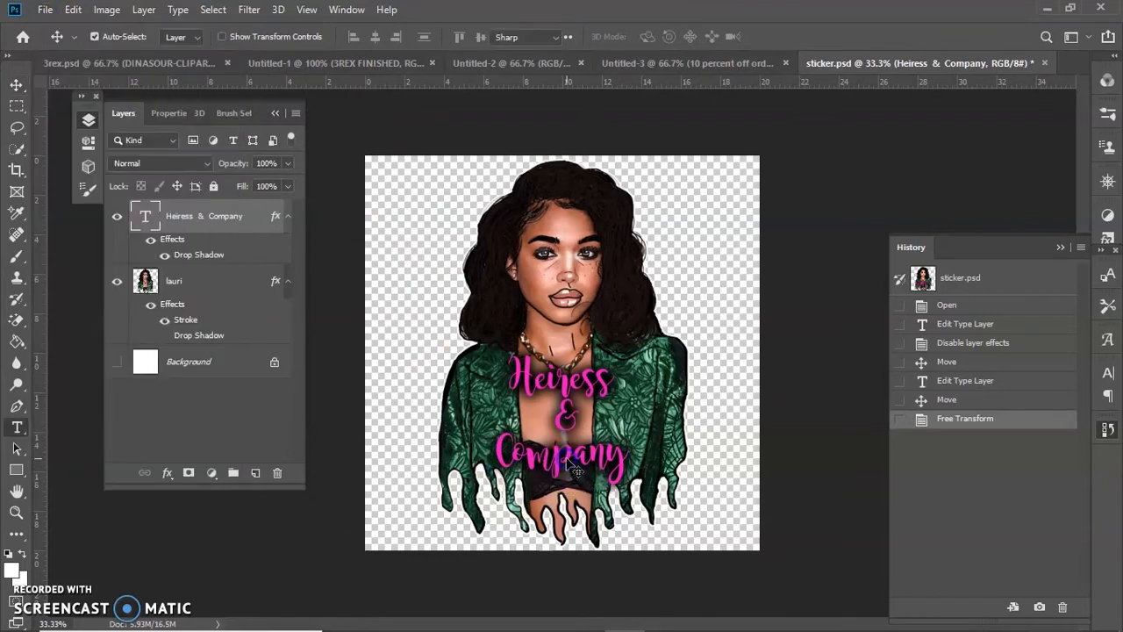
{"action": "double_click", "coordinate": [572, 465]}
{"action": "left_click_drag", "start_coordinate": [358, 503], "coordinate": [498, 507]}
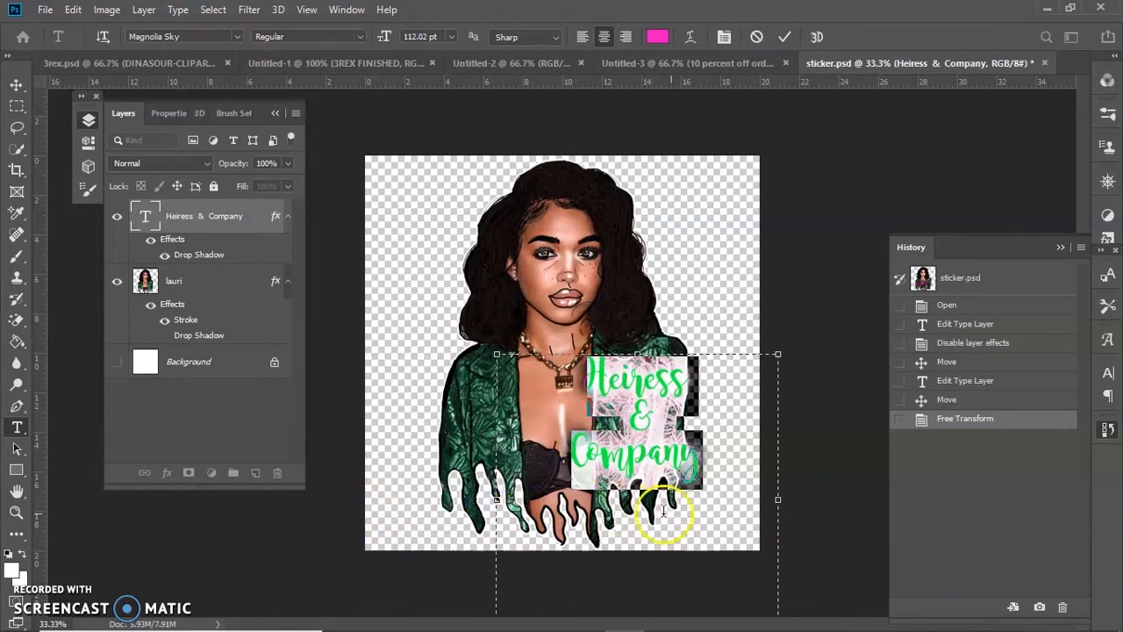
{"action": "left_click_drag", "start_coordinate": [628, 366], "coordinate": [633, 506]}
{"action": "left_click_drag", "start_coordinate": [651, 546], "coordinate": [647, 542]}
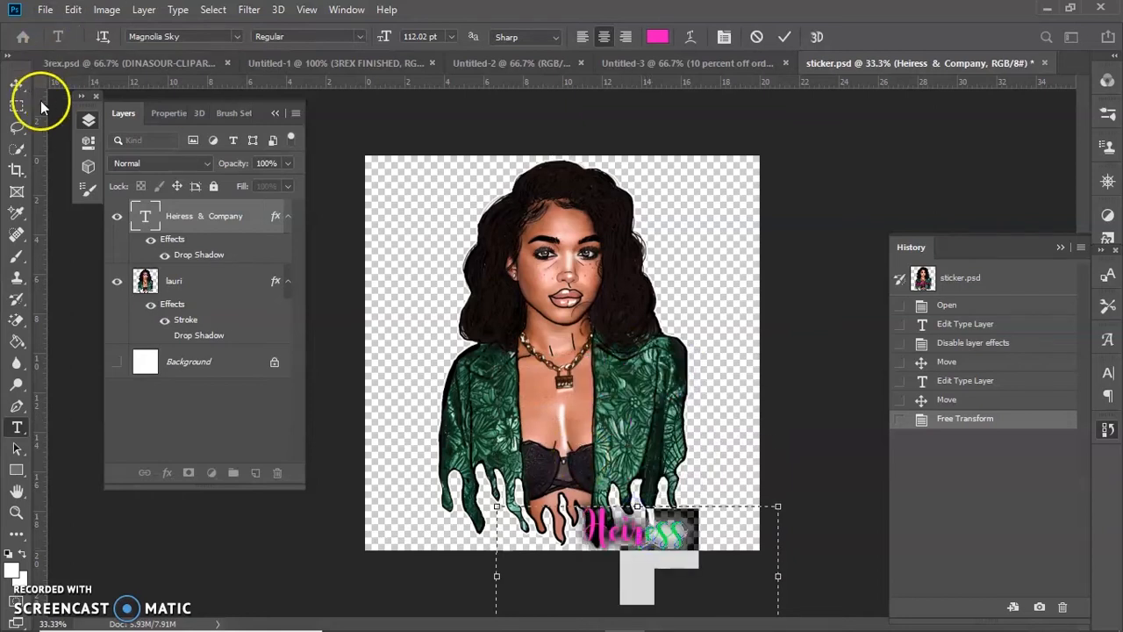
{"action": "left_click", "coordinate": [16, 85]}
{"action": "left_click_drag", "start_coordinate": [656, 529], "coordinate": [579, 373]}
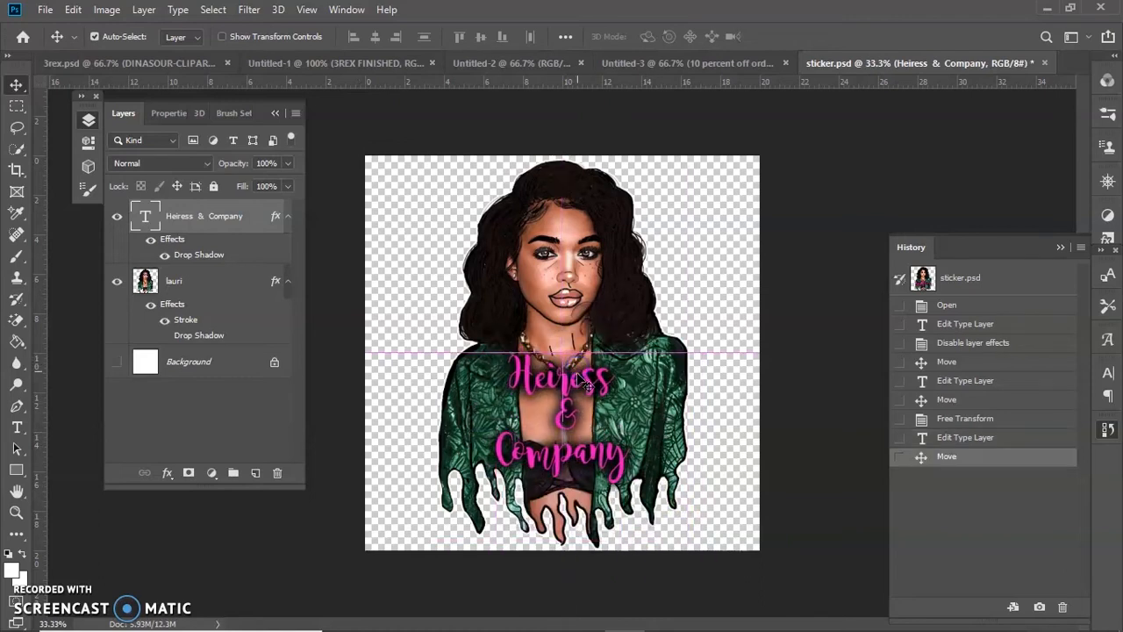
Narrow the Heiress & Company text box from both sides to about 7.06 in wide and move the text back onto the chest's centre
{"action": "double_click", "coordinate": [569, 452]}
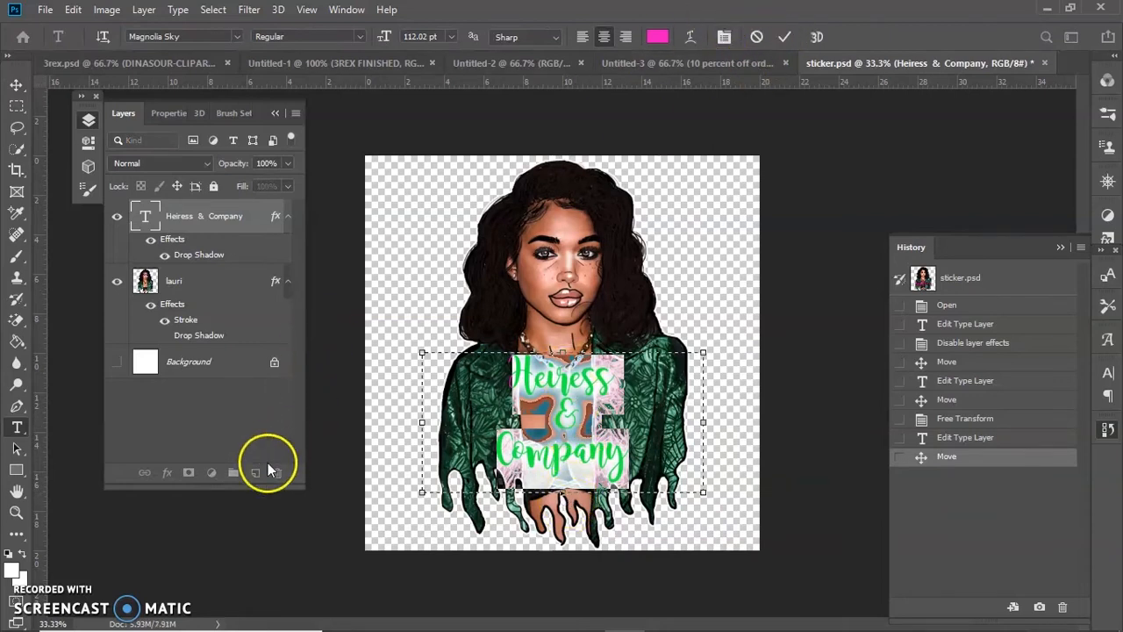
{"action": "left_click", "coordinate": [448, 427]}
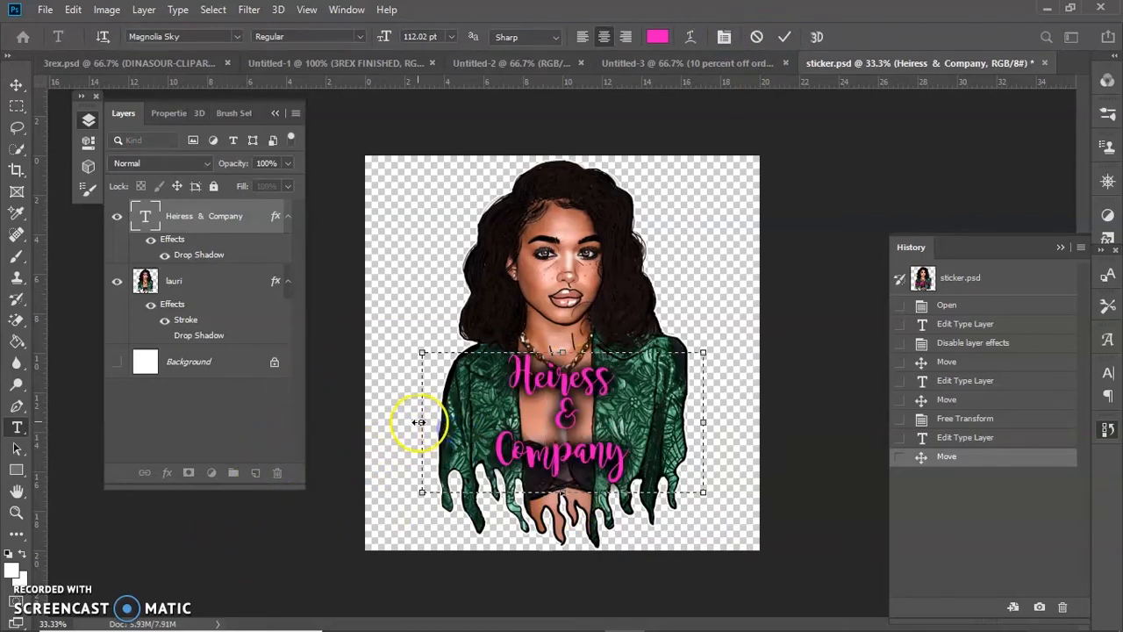
{"action": "left_click_drag", "start_coordinate": [420, 423], "coordinate": [513, 422]}
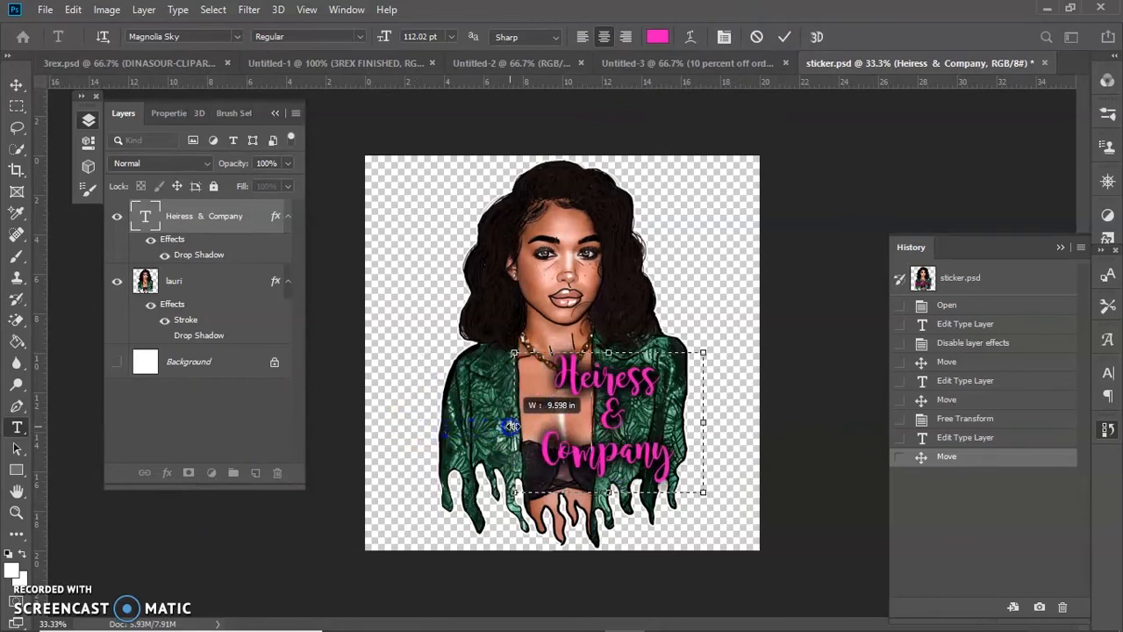
{"action": "left_click_drag", "start_coordinate": [707, 422], "coordinate": [652, 423]}
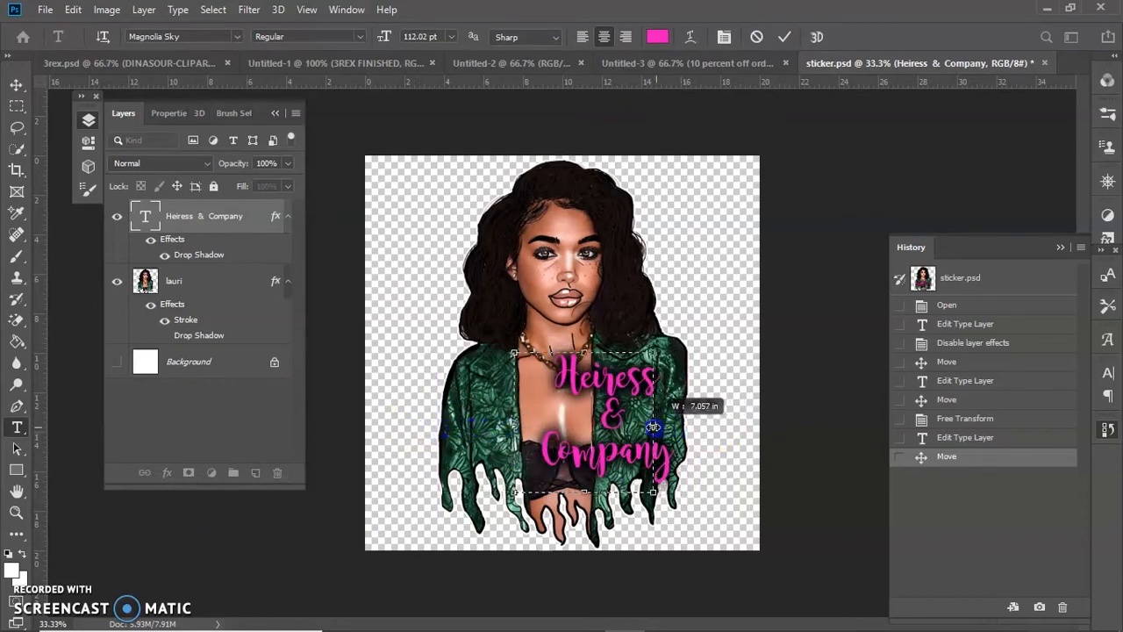
{"action": "left_click", "coordinate": [16, 84]}
{"action": "left_click_drag", "start_coordinate": [595, 421], "coordinate": [569, 405]}
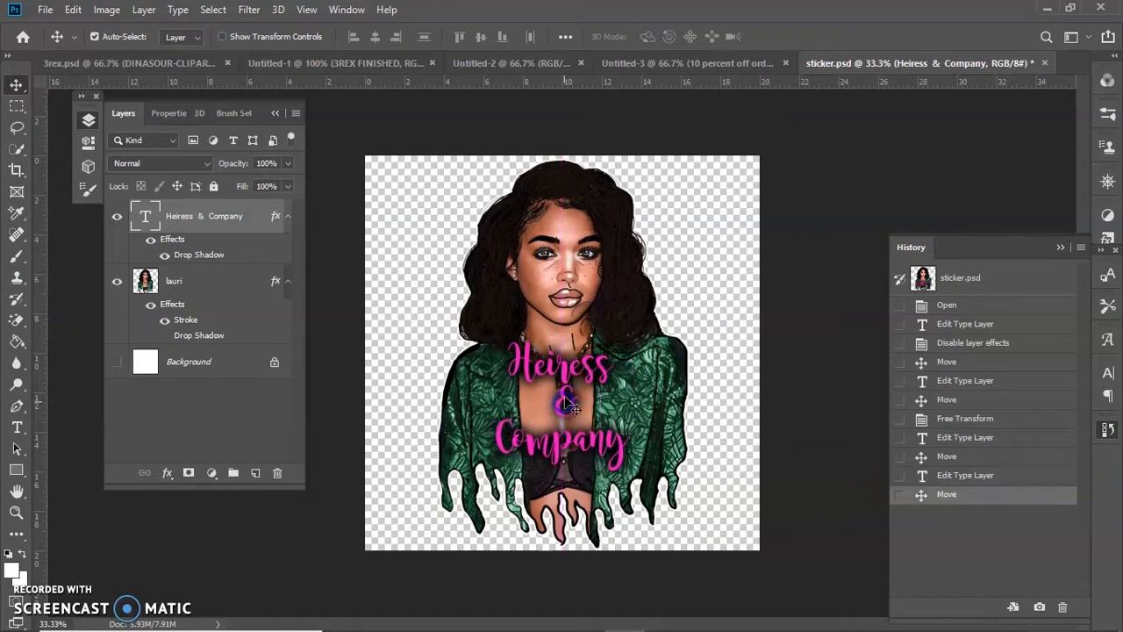
{"action": "left_click", "coordinate": [525, 360]}
Save the sticker artwork as a PNG named H&Co sticker in the toon town folder
{"action": "left_click", "coordinate": [48, 10]}
{"action": "left_click", "coordinate": [143, 217]}
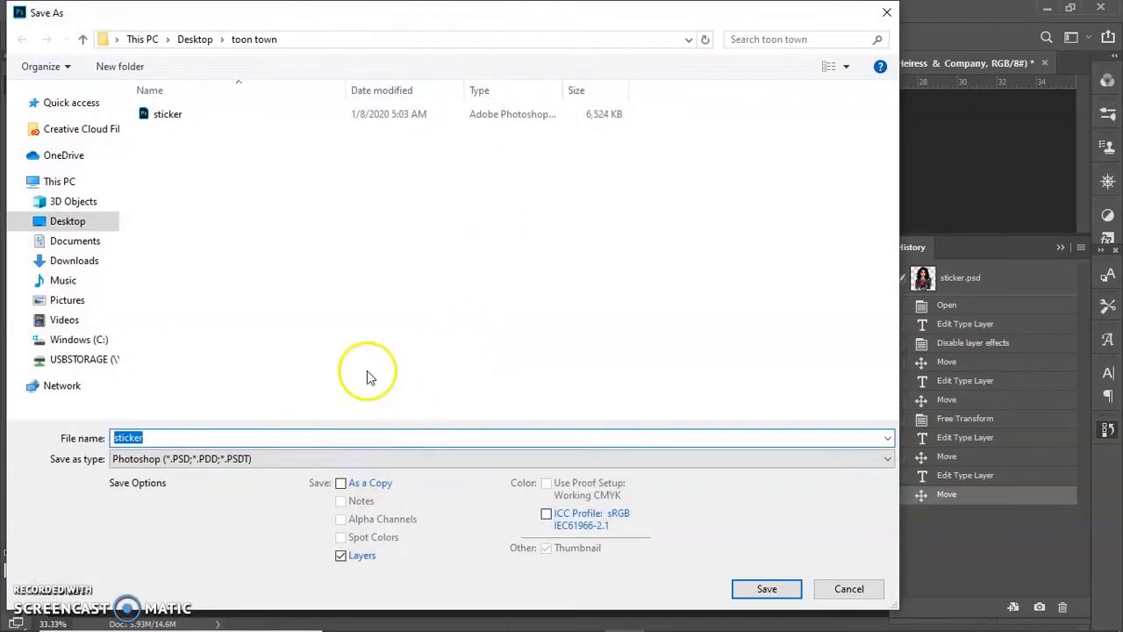
{"action": "left_click", "coordinate": [246, 458]}
{"action": "left_click", "coordinate": [151, 393]}
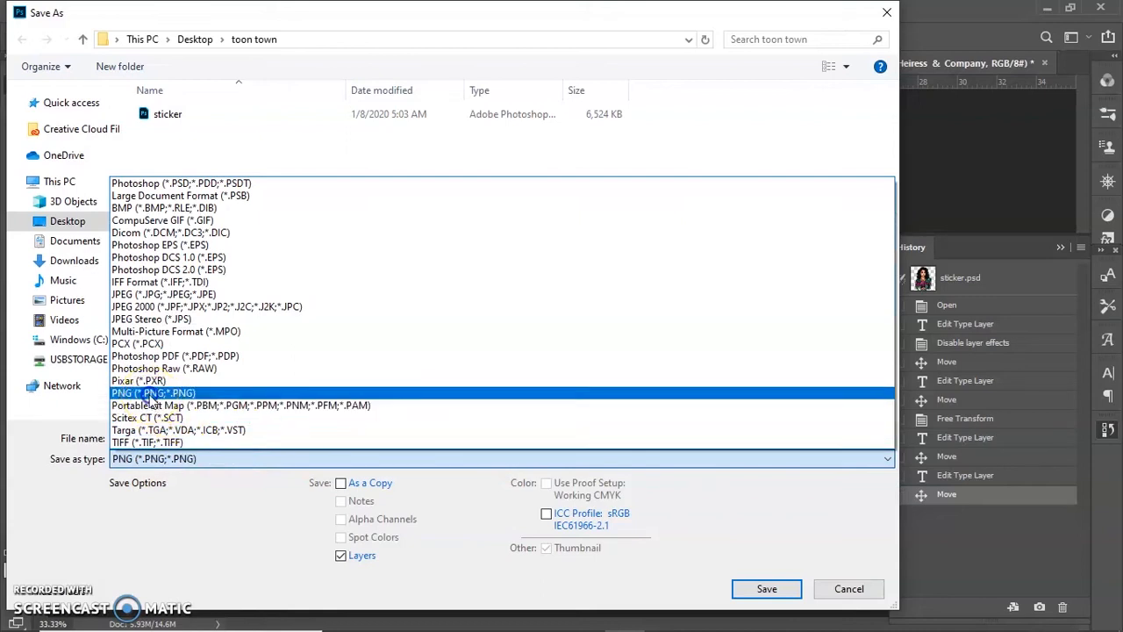
{"action": "left_click", "coordinate": [202, 437]}
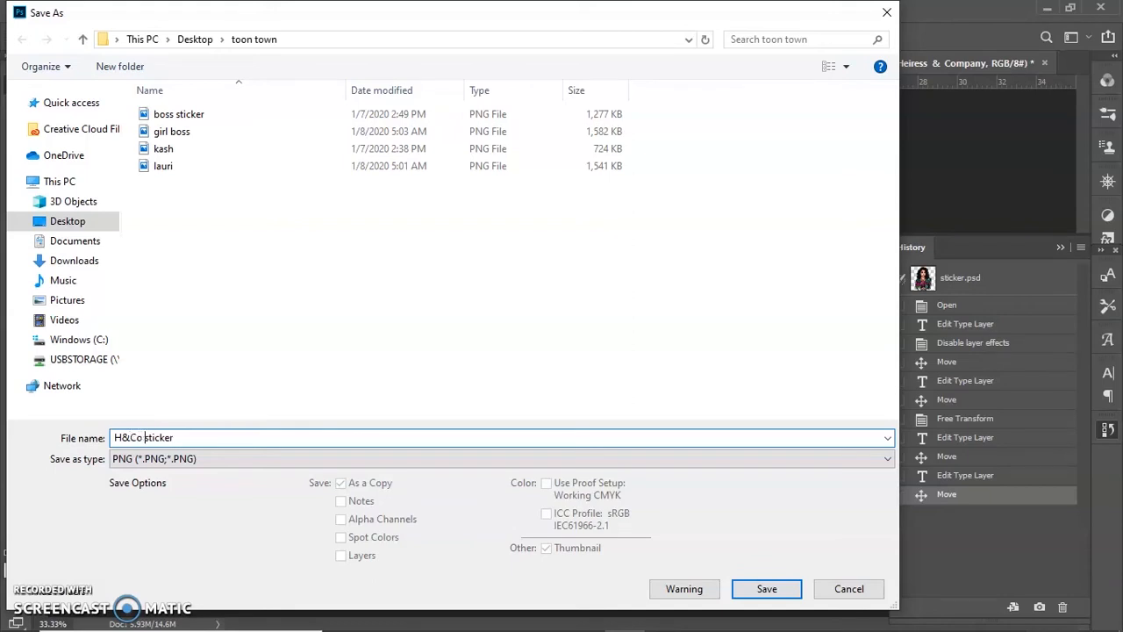
{"action": "left_click", "coordinate": [752, 583]}
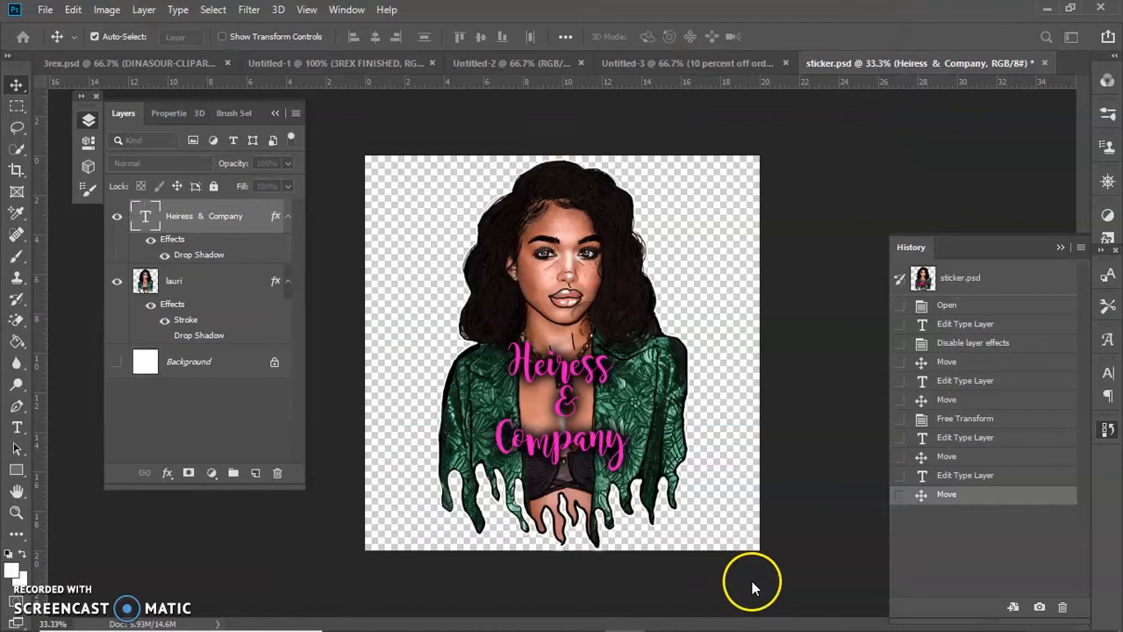
{"action": "left_click", "coordinate": [654, 173]}
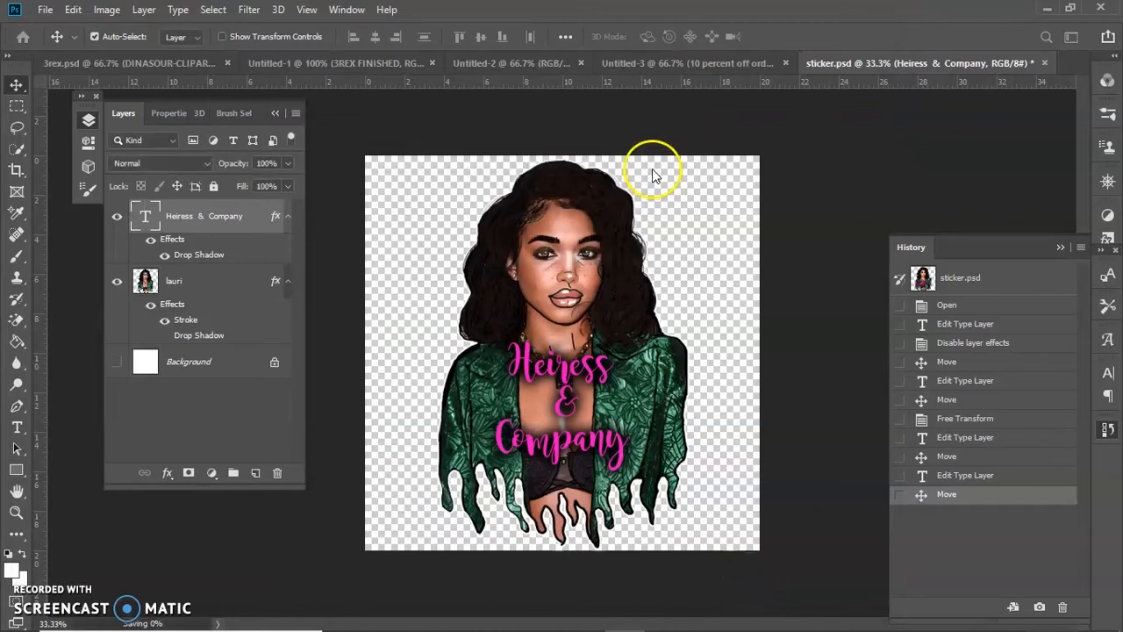
{"action": "left_click", "coordinate": [593, 246]}
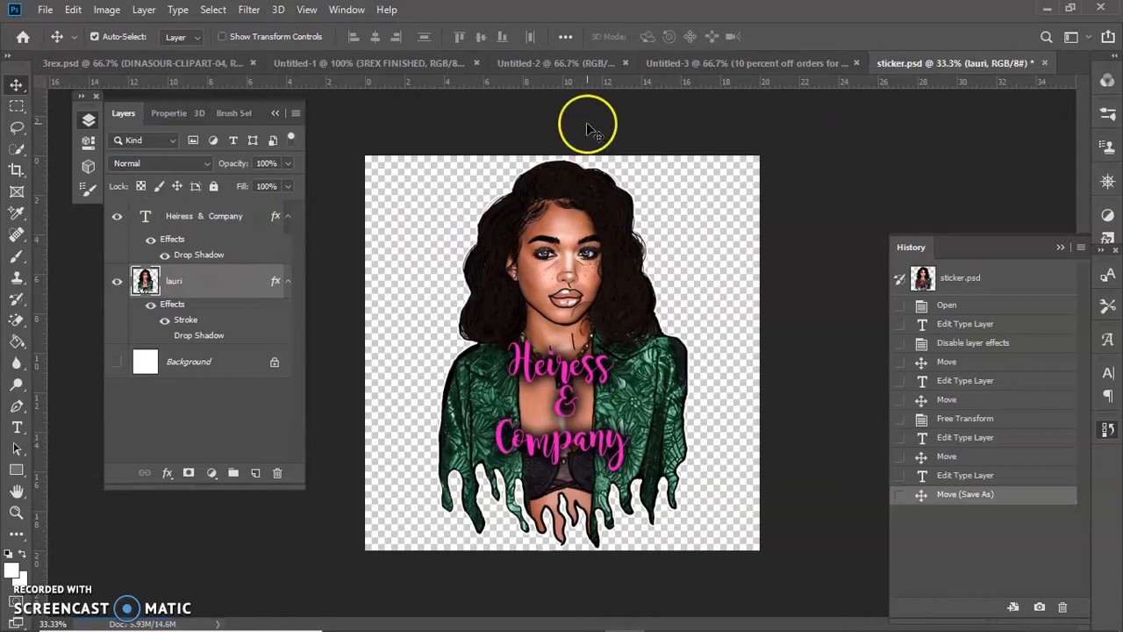
Start placing an embedded image in the blank Untitled-2 document and search This PC for heir logo
{"action": "left_click", "coordinate": [590, 62]}
{"action": "left_click", "coordinate": [44, 10]}
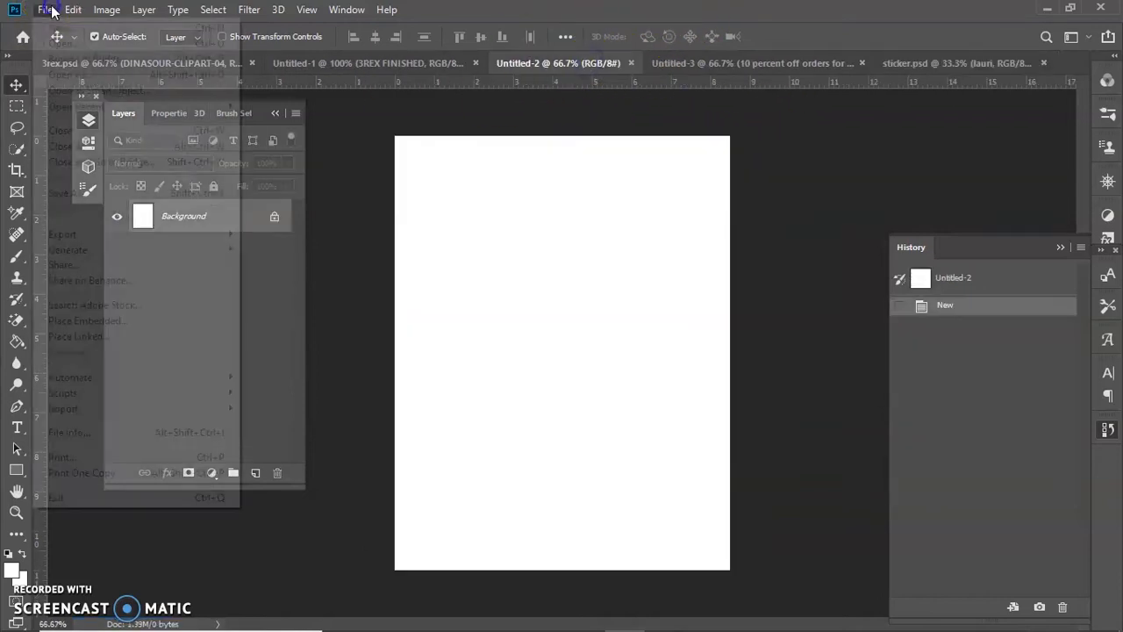
{"action": "left_click", "coordinate": [92, 321]}
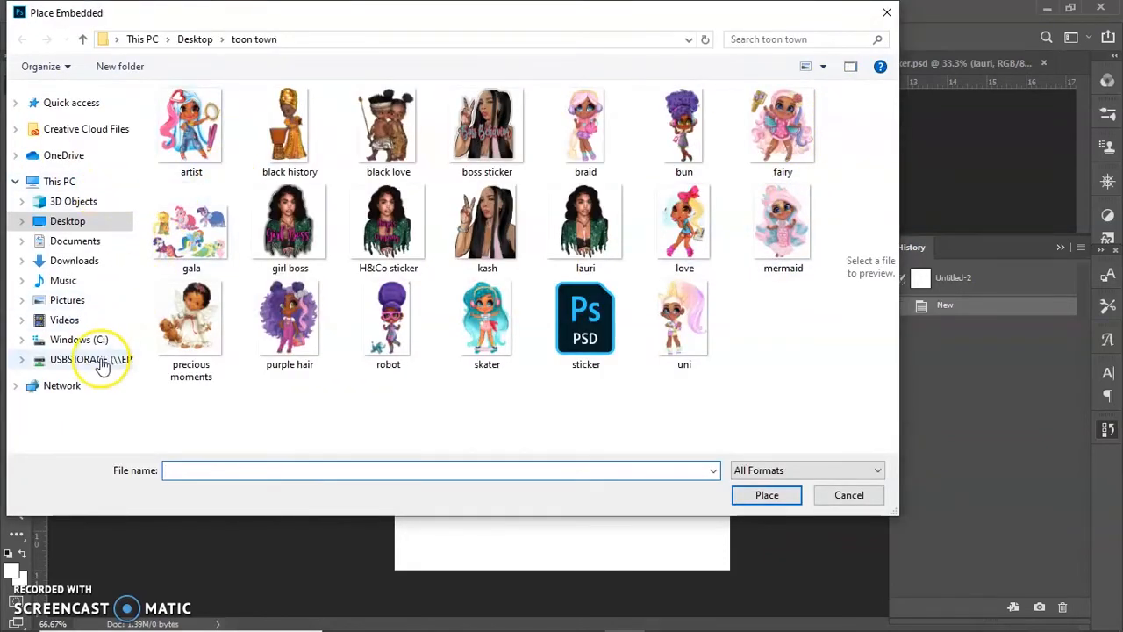
{"action": "left_click", "coordinate": [53, 182]}
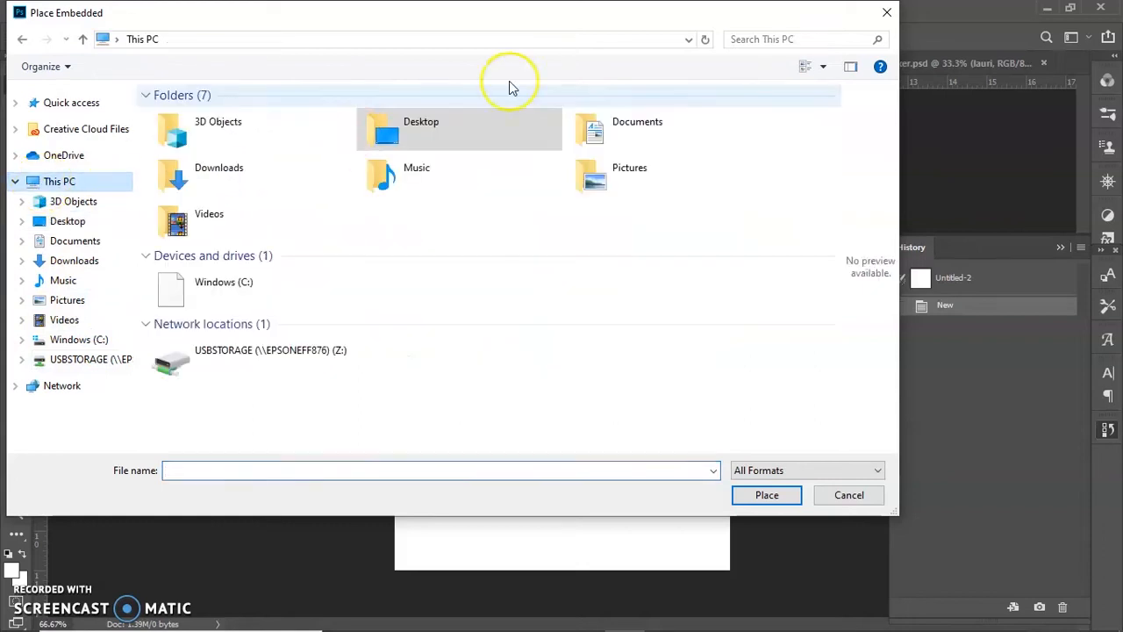
{"action": "left_click", "coordinate": [779, 40]}
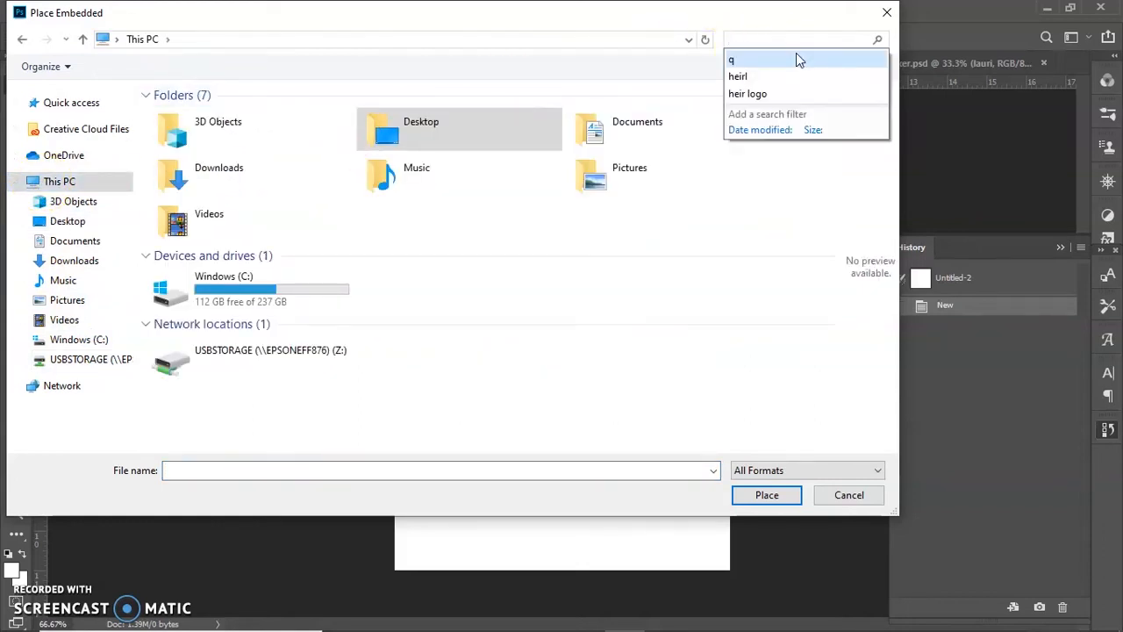
{"action": "left_click", "coordinate": [807, 93]}
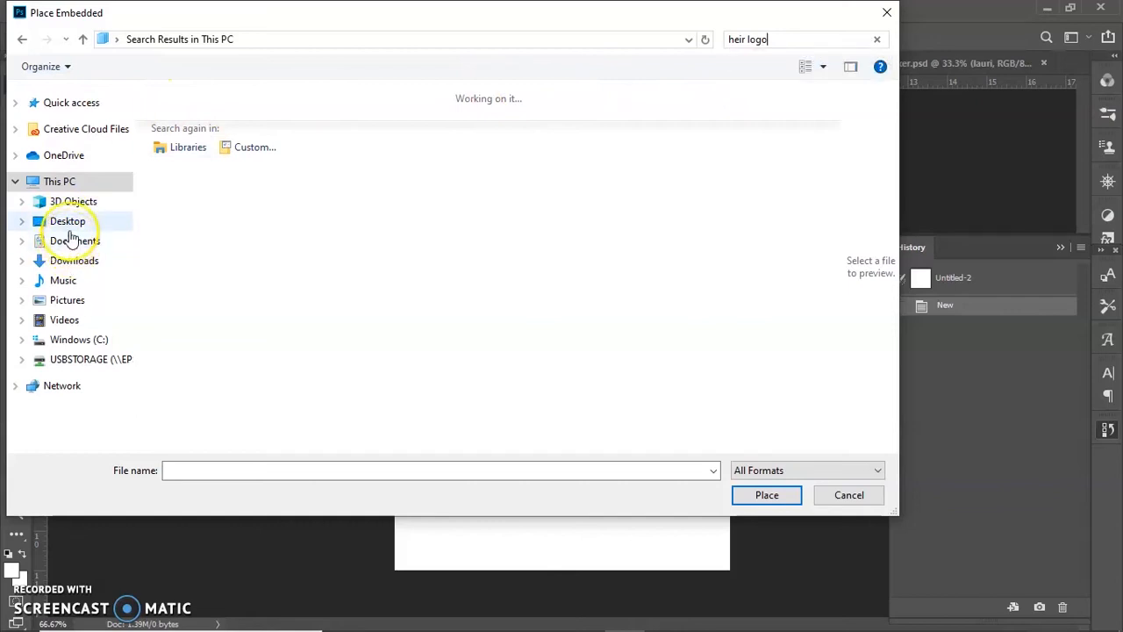
Find HEIR LOGO WITH BALLOONS AND SHADOW (1) in Downloads by searching heir logo, place it, and hide the Background layer
{"action": "left_click", "coordinate": [75, 259]}
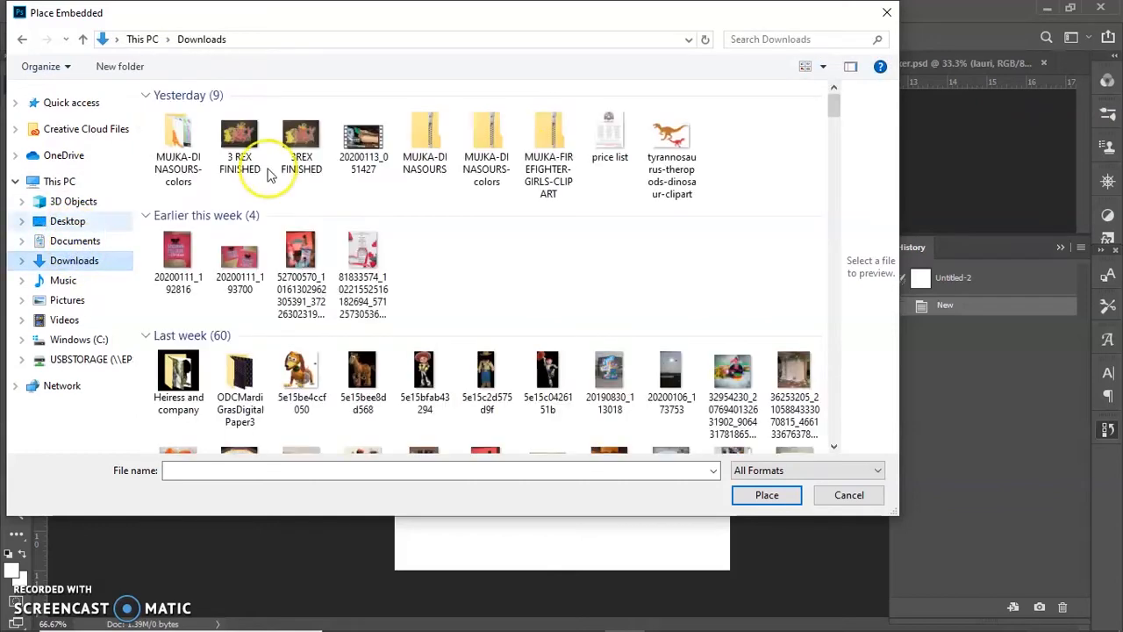
{"action": "left_click", "coordinate": [807, 38]}
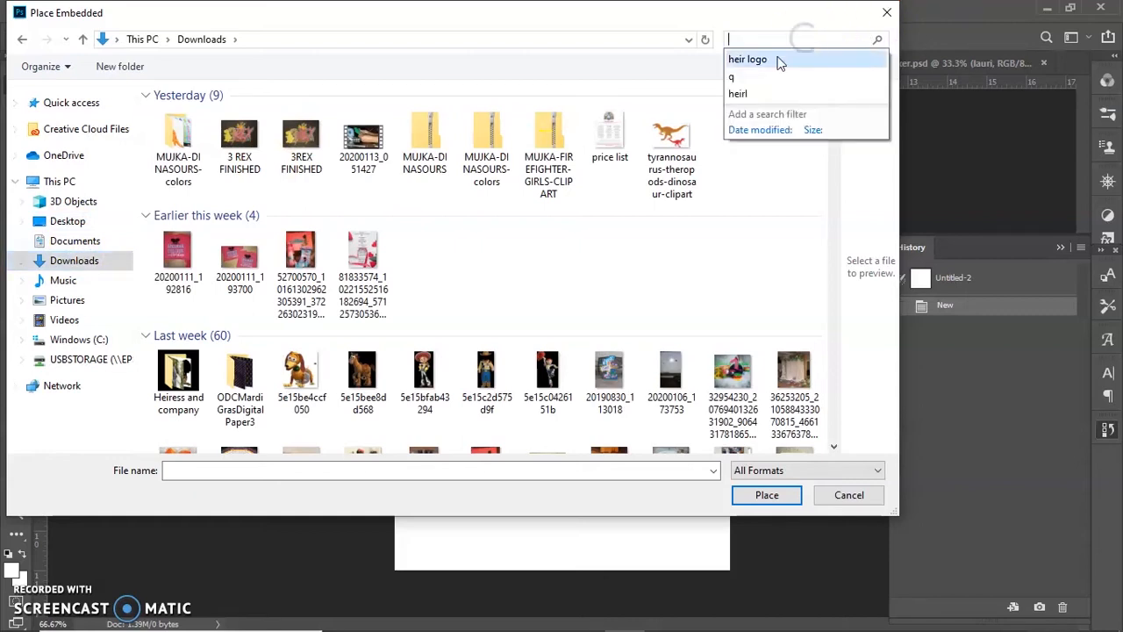
{"action": "left_click", "coordinate": [782, 53]}
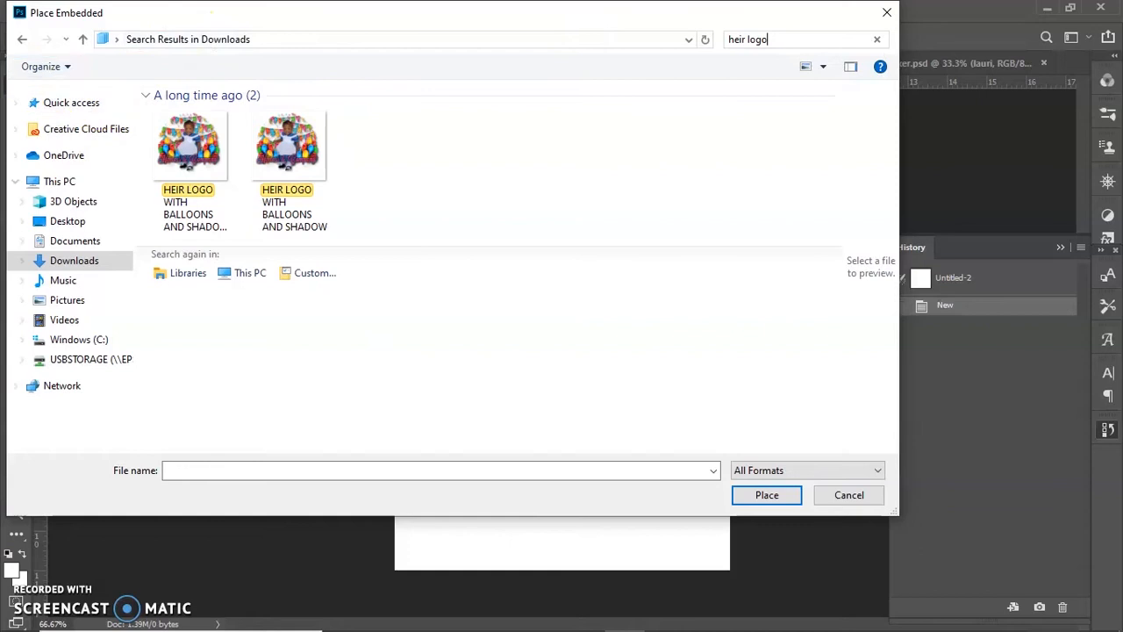
{"action": "left_click", "coordinate": [176, 149]}
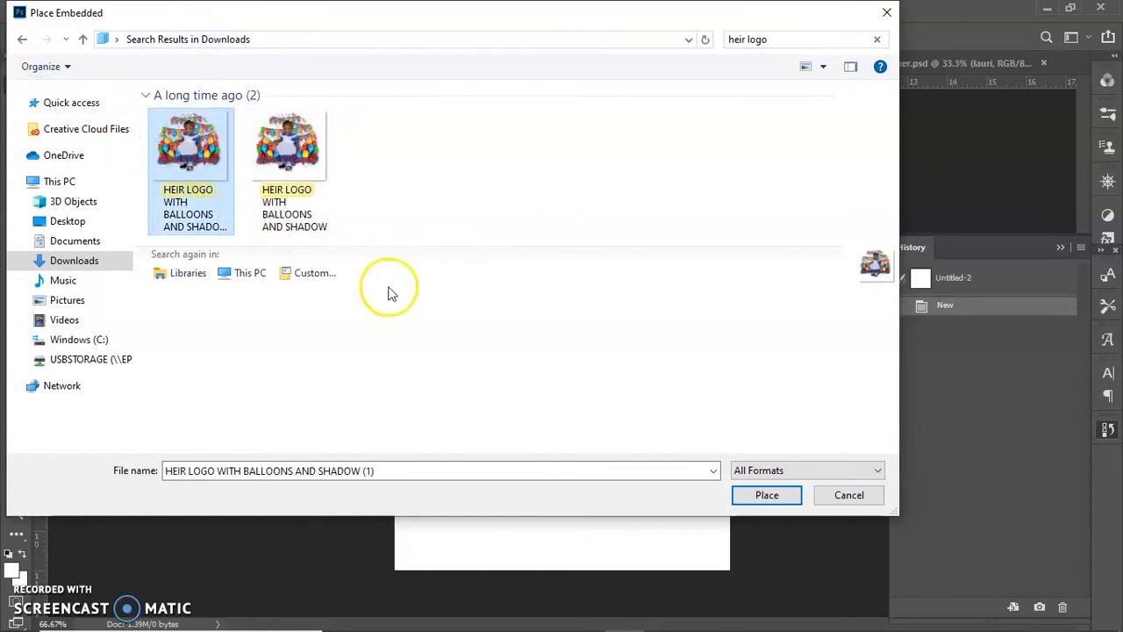
{"action": "left_click", "coordinate": [767, 494]}
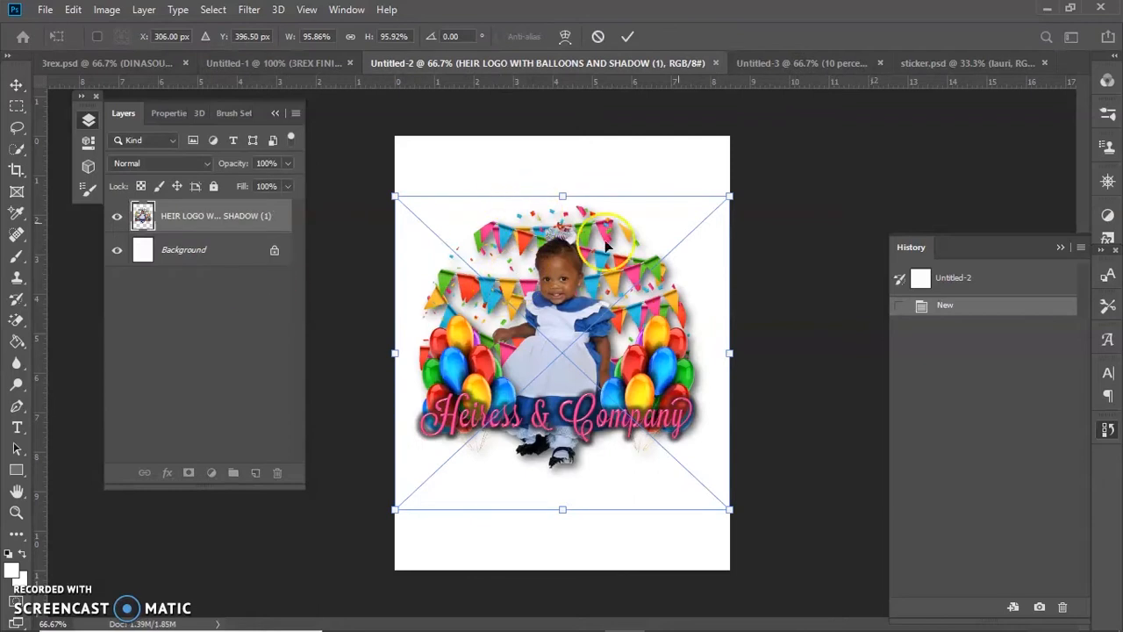
{"action": "left_click", "coordinate": [118, 252]}
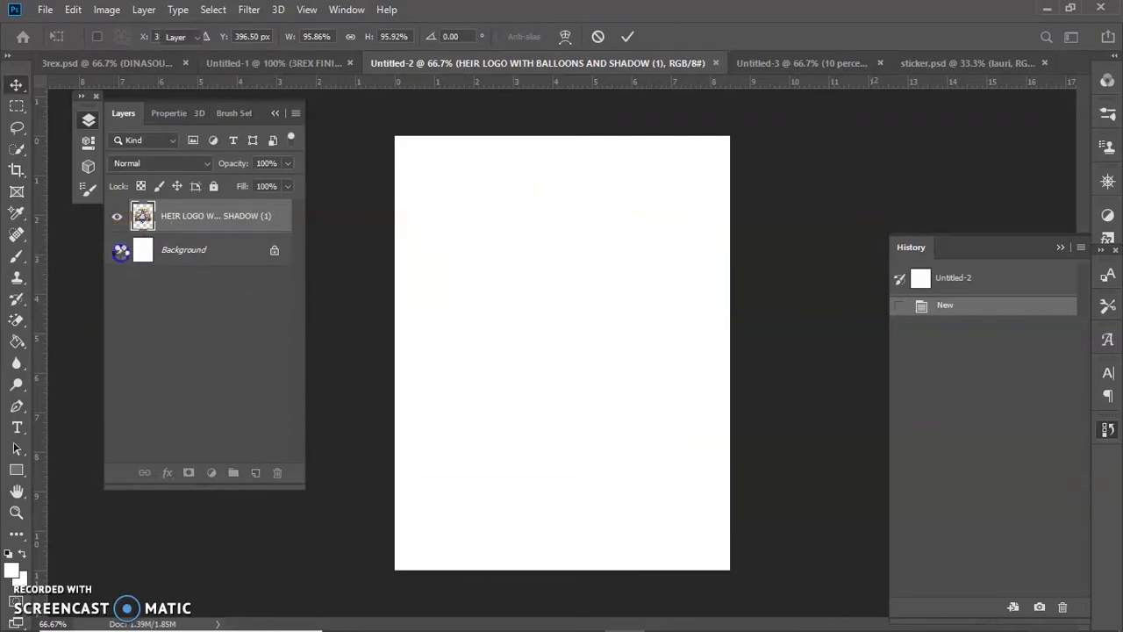
{"action": "left_click", "coordinate": [118, 252]}
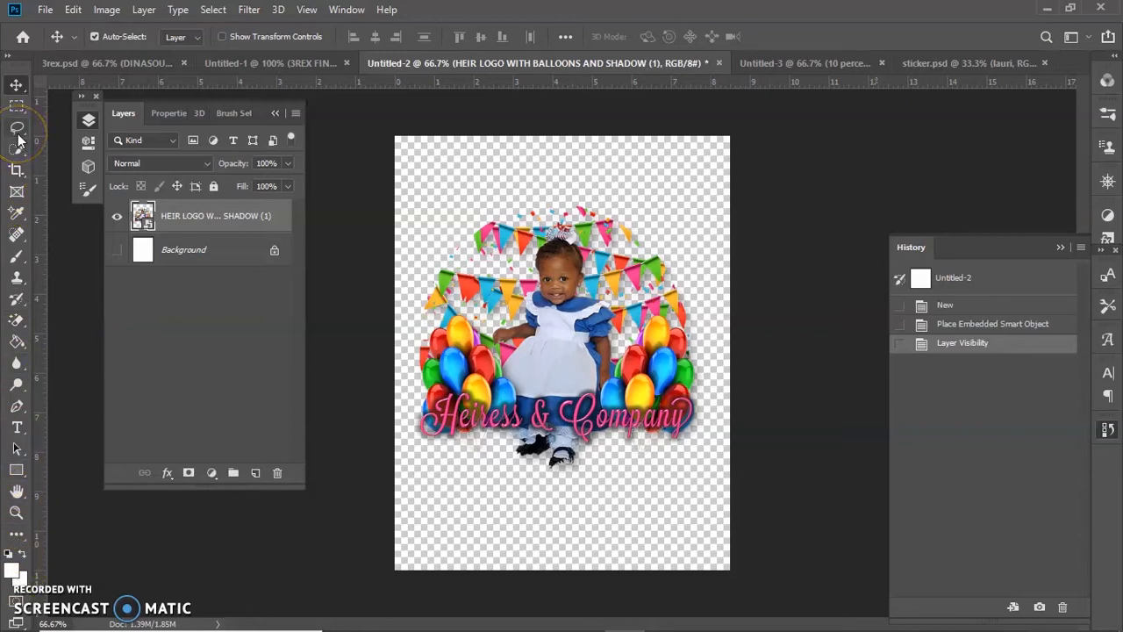
Add a 4 px outside stroke in near-white #fafafa to the placed logo layer
{"action": "left_click", "coordinate": [166, 473]}
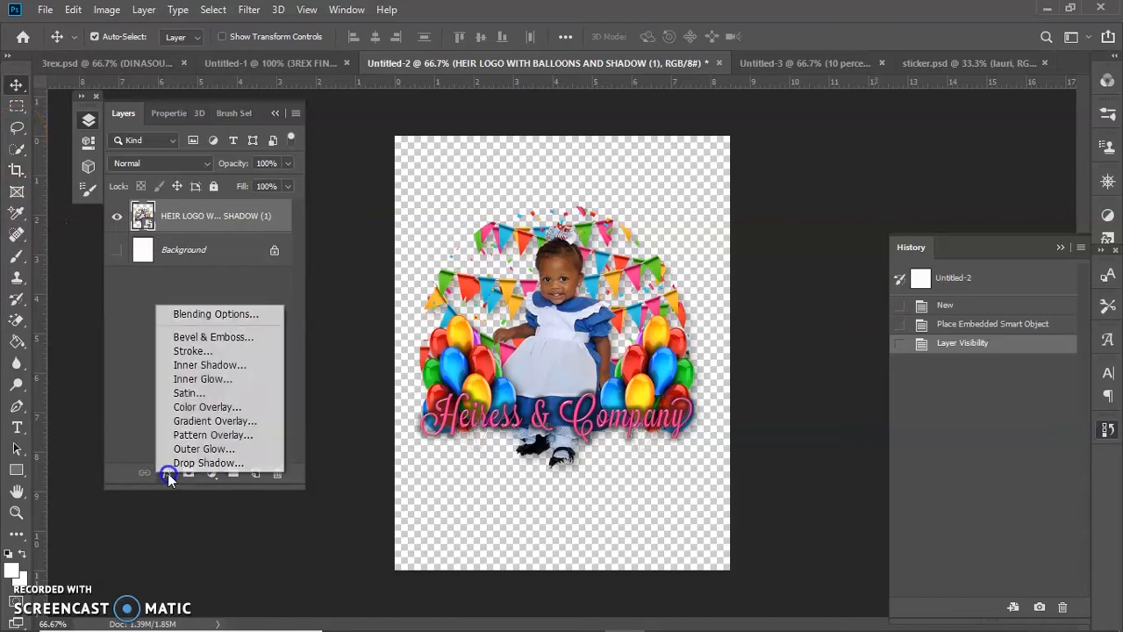
{"action": "left_click", "coordinate": [205, 351]}
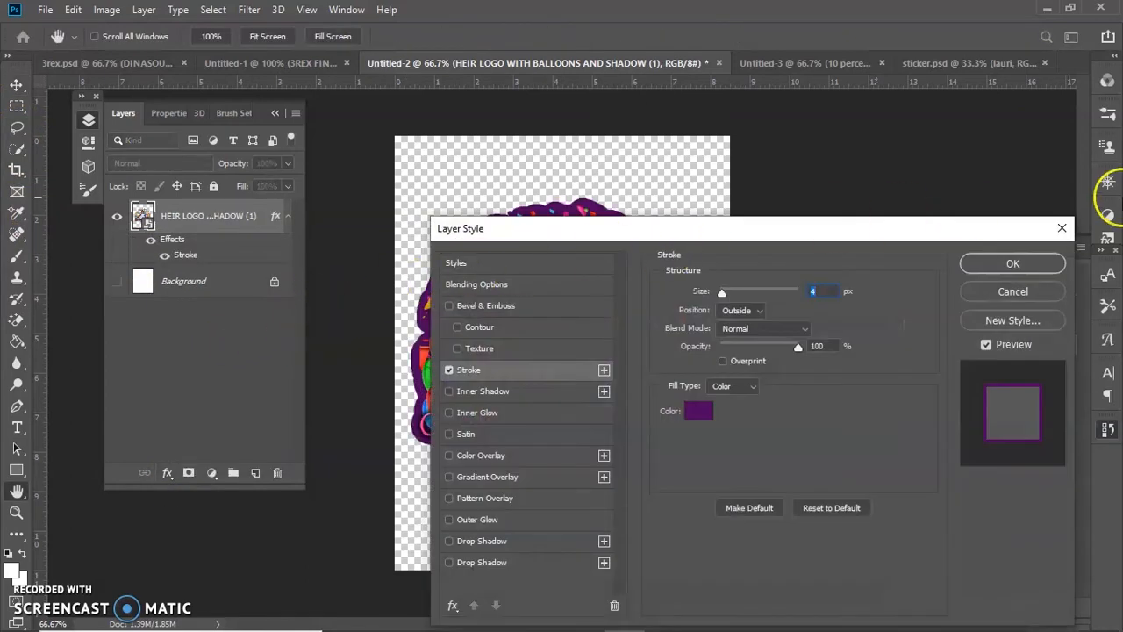
{"action": "mouse_move", "coordinate": [990, 230]}
{"action": "left_mouse_down"}
{"action": "mouse_move", "coordinate": [930, 611]}
{"action": "mouse_move", "coordinate": [1018, 268]}
{"action": "mouse_move", "coordinate": [1020, 208]}
{"action": "left_mouse_up"}
{"action": "left_click", "coordinate": [731, 387]}
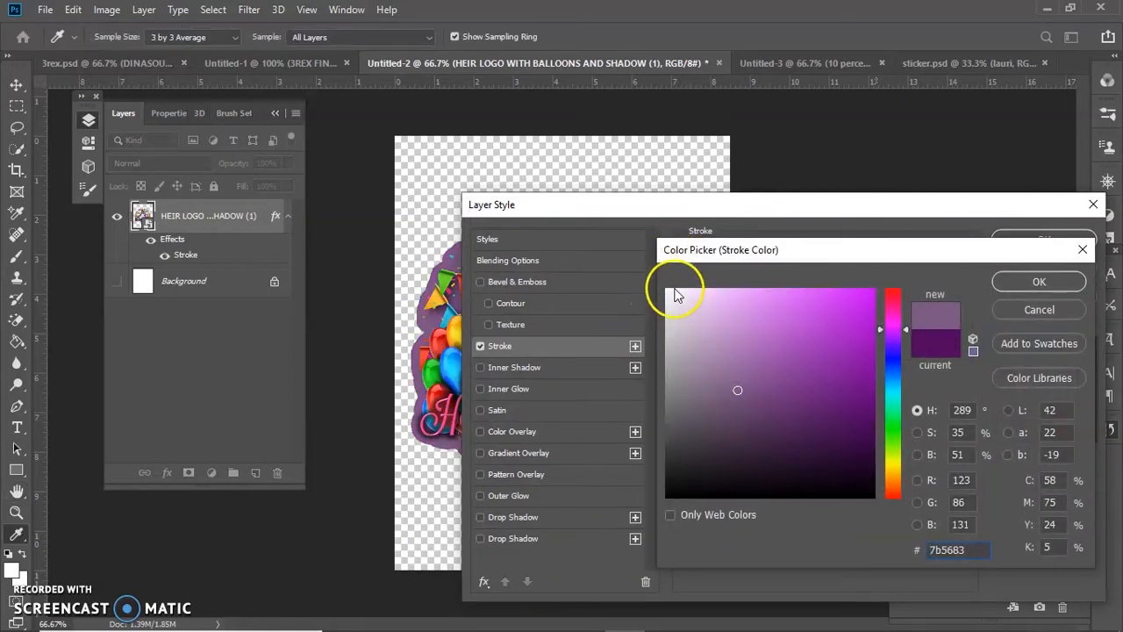
{"action": "left_click_drag", "start_coordinate": [672, 291], "coordinate": [666, 292]}
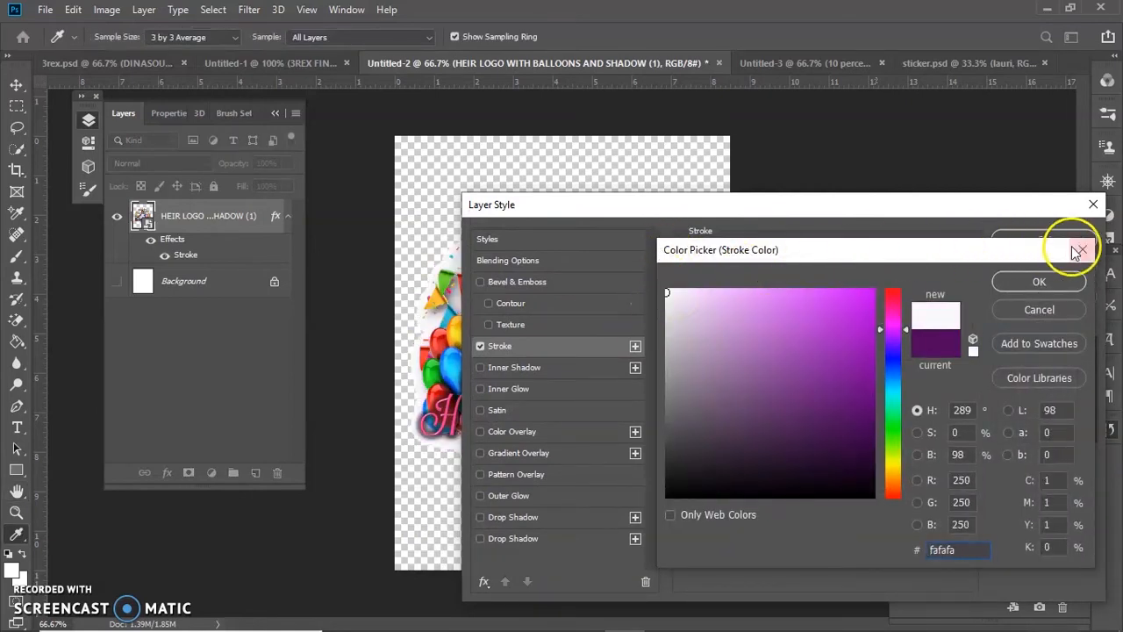
{"action": "left_click", "coordinate": [1038, 281]}
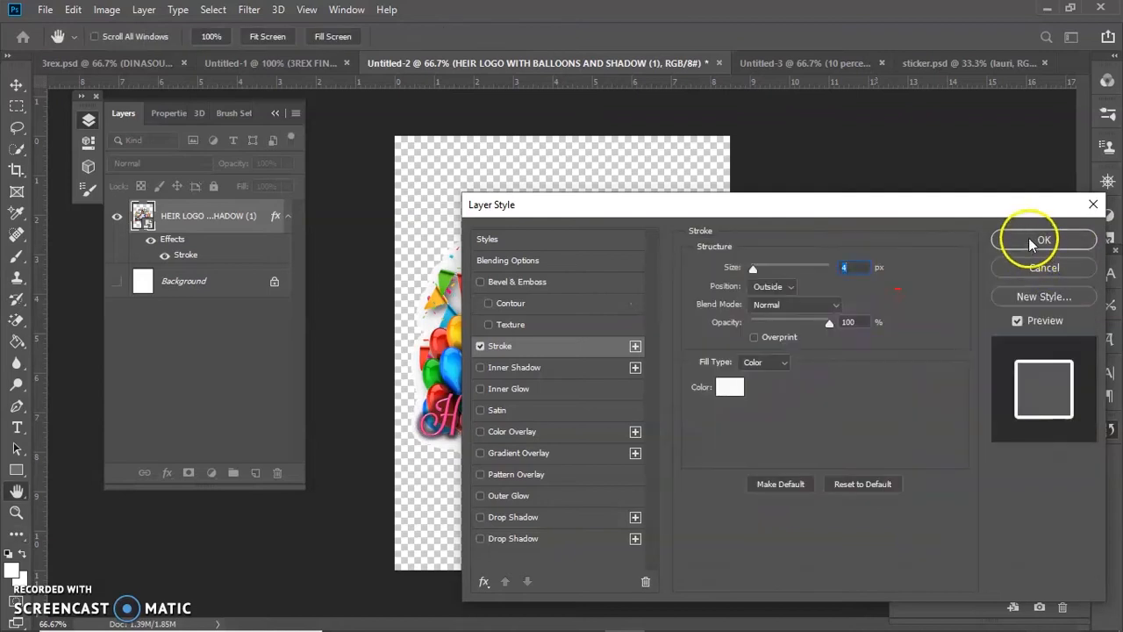
{"action": "left_click", "coordinate": [1031, 242]}
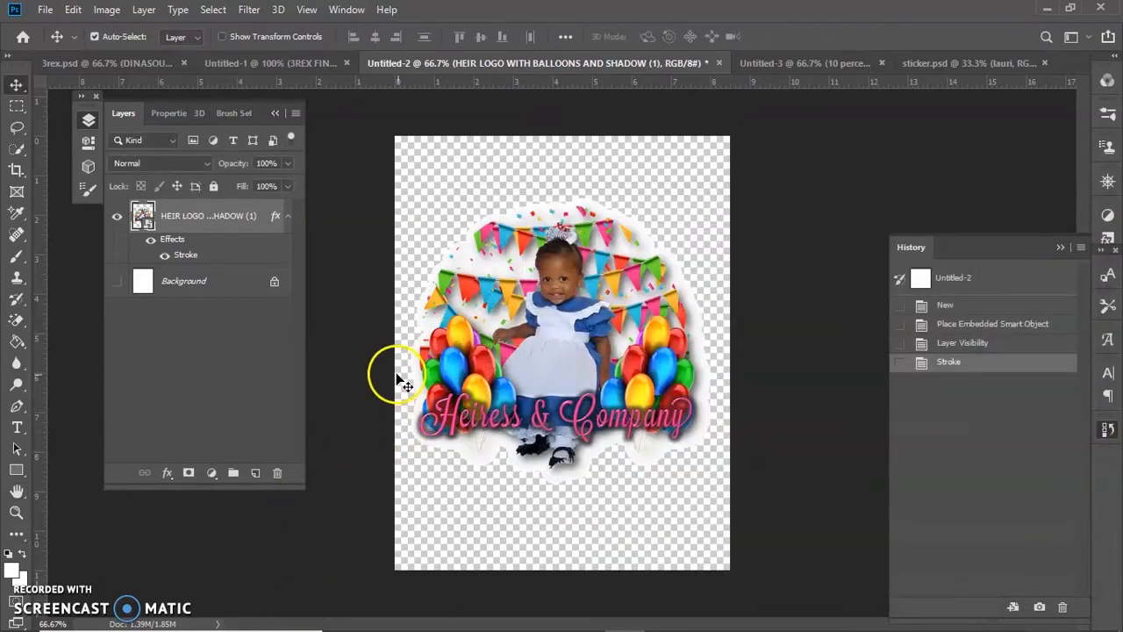
Save the stroked logo artwork as a PNG named heir sticker in the toon town folder on the Desktop, using large file size
{"action": "left_click", "coordinate": [43, 10]}
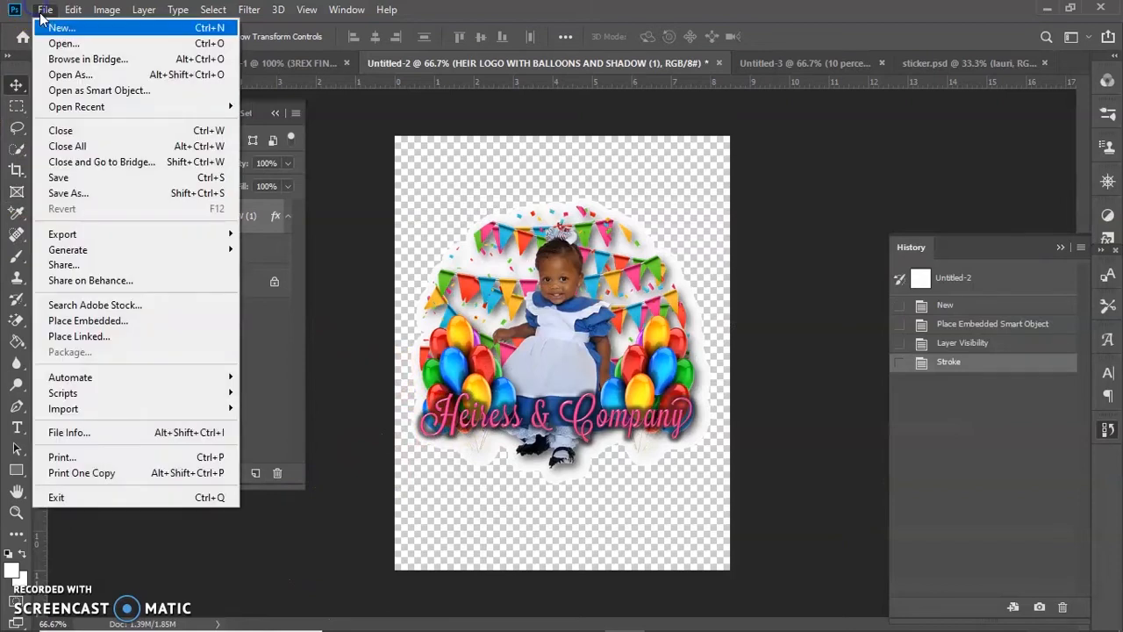
{"action": "left_click", "coordinate": [88, 192]}
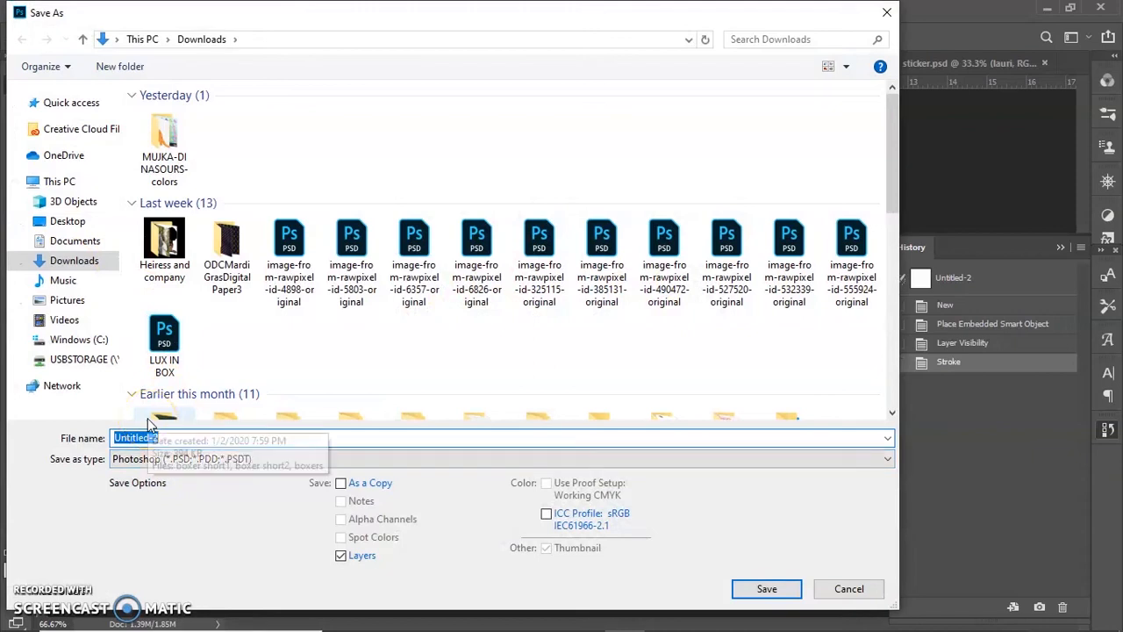
{"action": "left_click", "coordinate": [82, 268]}
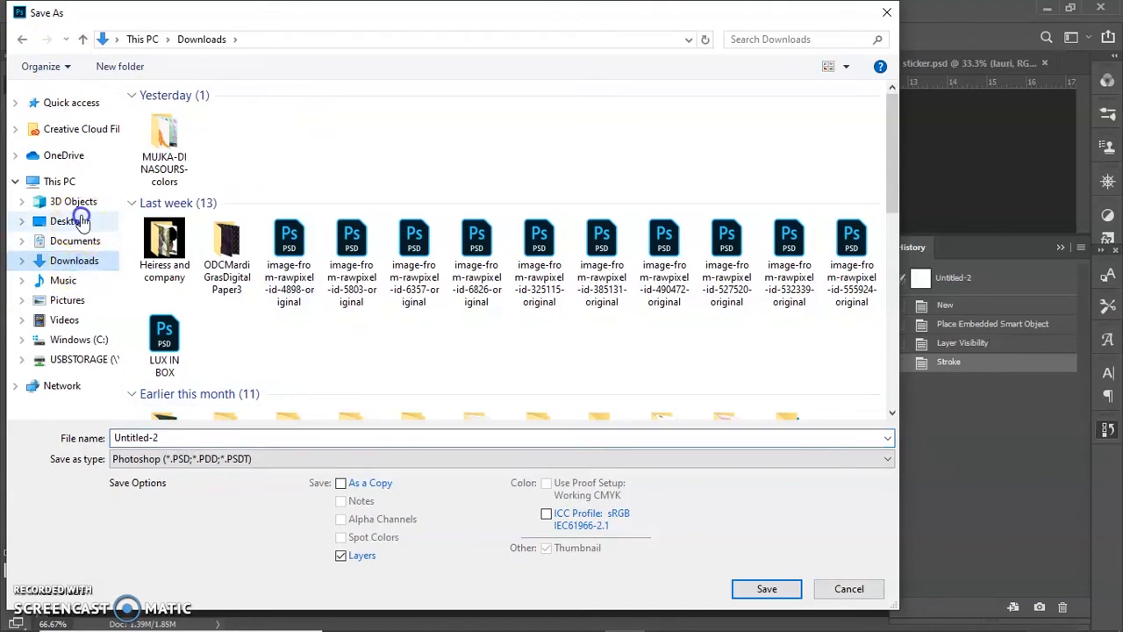
{"action": "left_click", "coordinate": [80, 221]}
{"action": "double_click", "coordinate": [175, 252]}
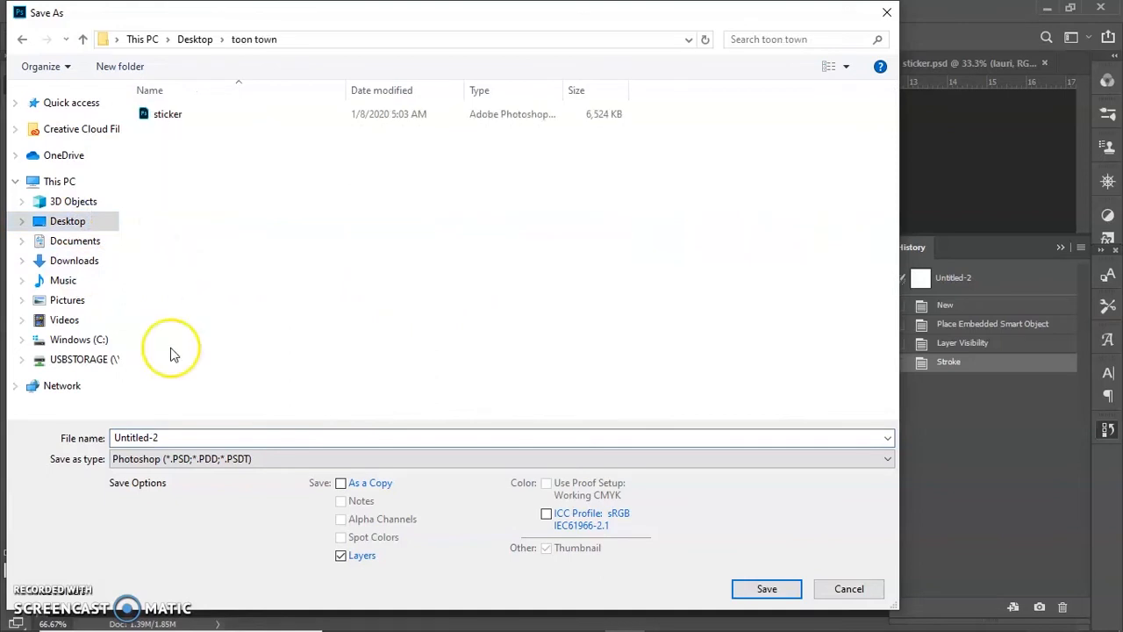
{"action": "left_click", "coordinate": [176, 443]}
{"action": "double_click", "coordinate": [173, 438]}
{"action": "type", "text": "heir stic"}
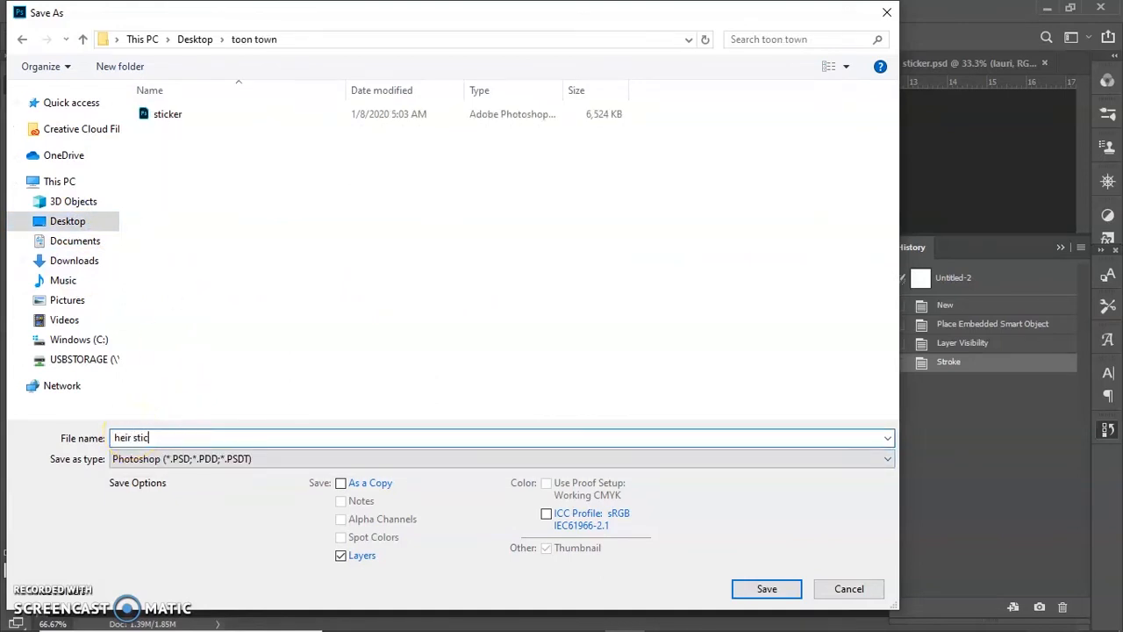
{"action": "left_click", "coordinate": [136, 458]}
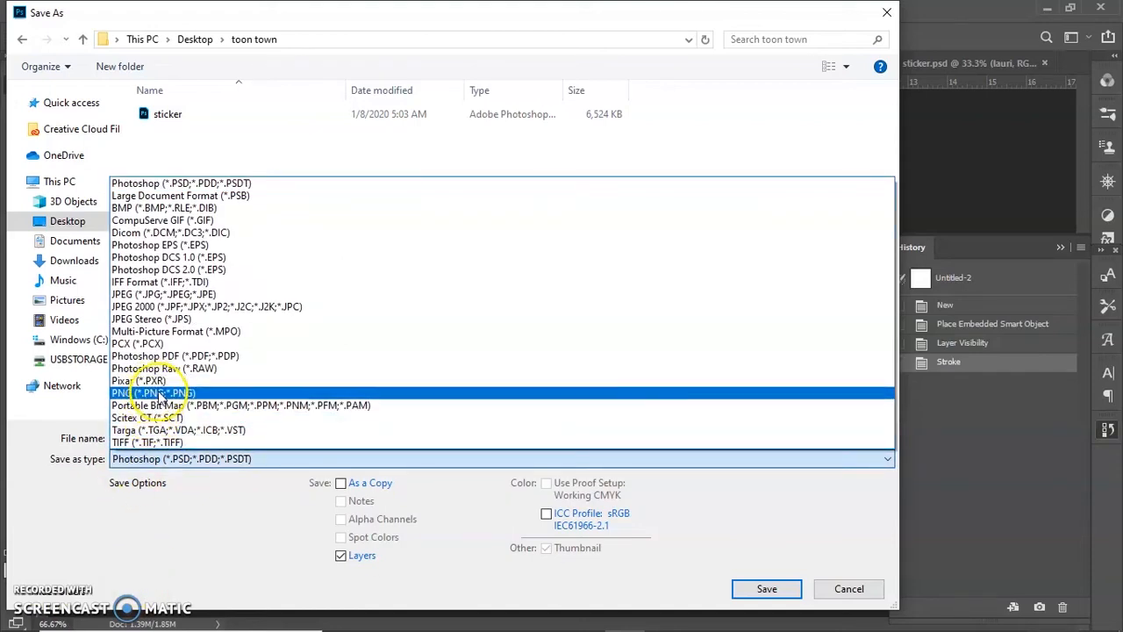
{"action": "left_click", "coordinate": [160, 394]}
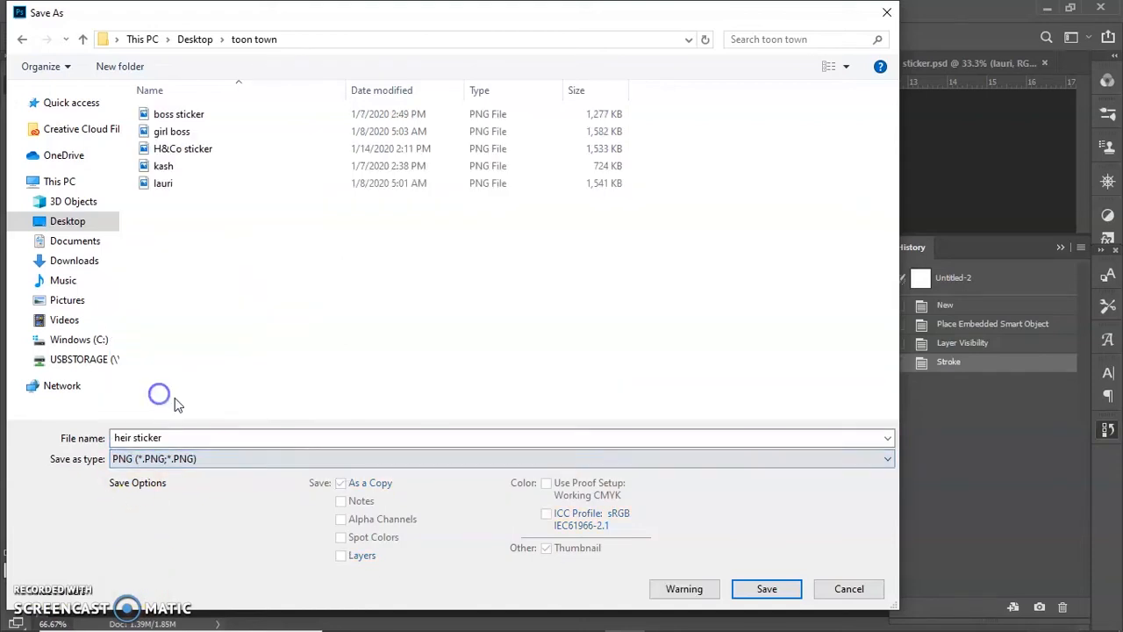
{"action": "left_click", "coordinate": [765, 589]}
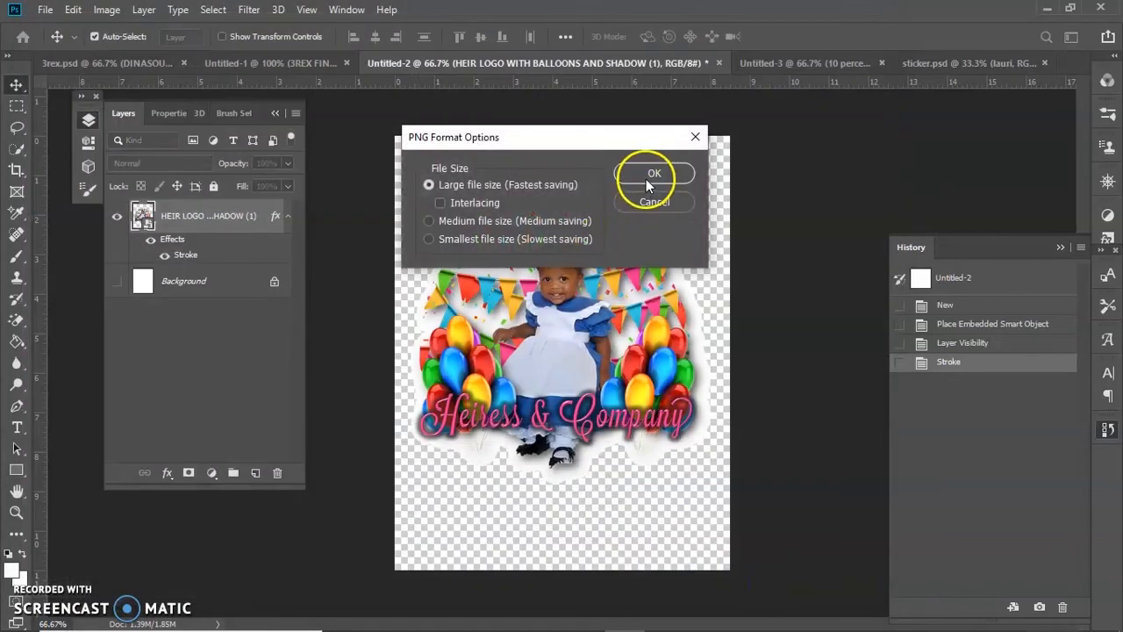
{"action": "left_click", "coordinate": [649, 174]}
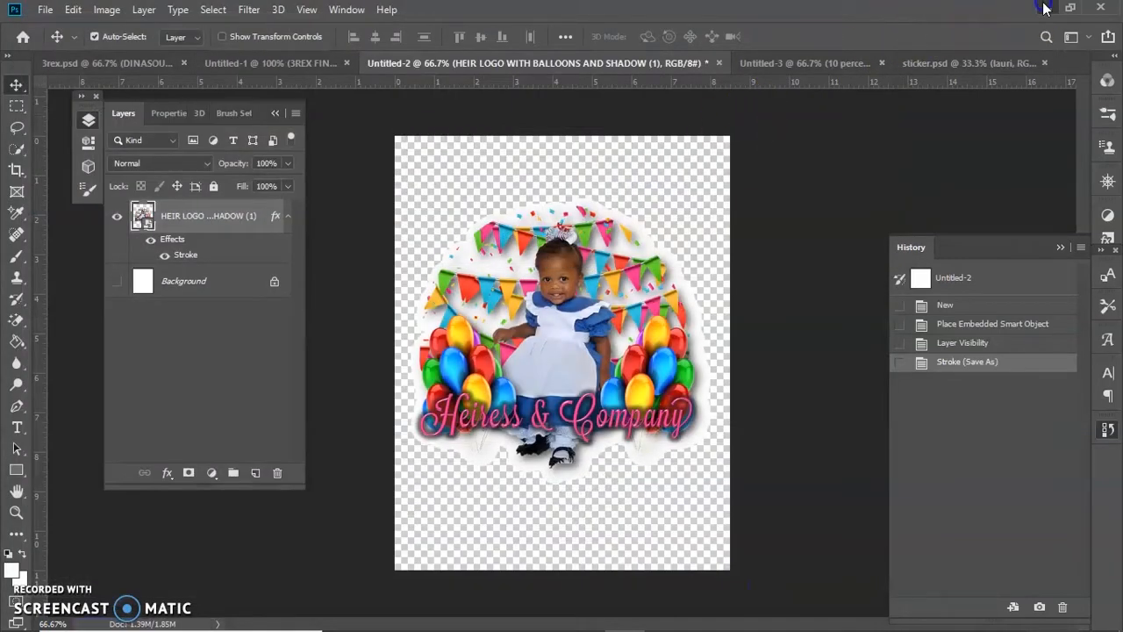
Switch to Cricut Design Space, load the recent file heir sticker for upload, and set its image type to Complex
{"action": "left_click", "coordinate": [1044, 8]}
{"action": "left_click", "coordinate": [572, 334]}
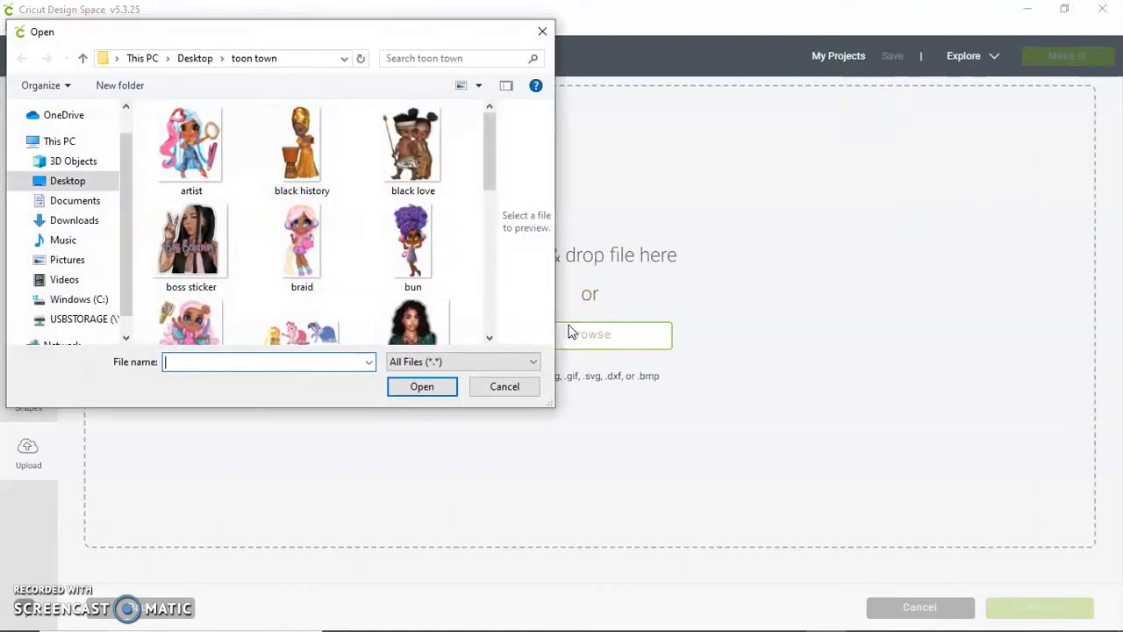
{"action": "scroll", "coordinate": [70, 141], "scroll_direction": "up", "scroll_amount": 1}
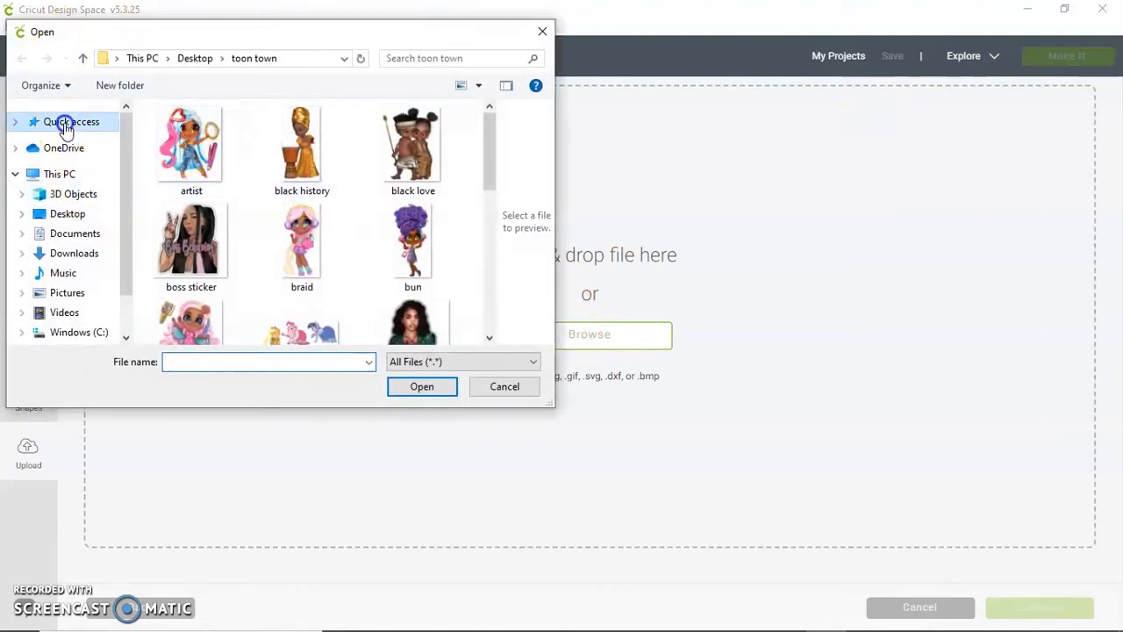
{"action": "left_click", "coordinate": [66, 125]}
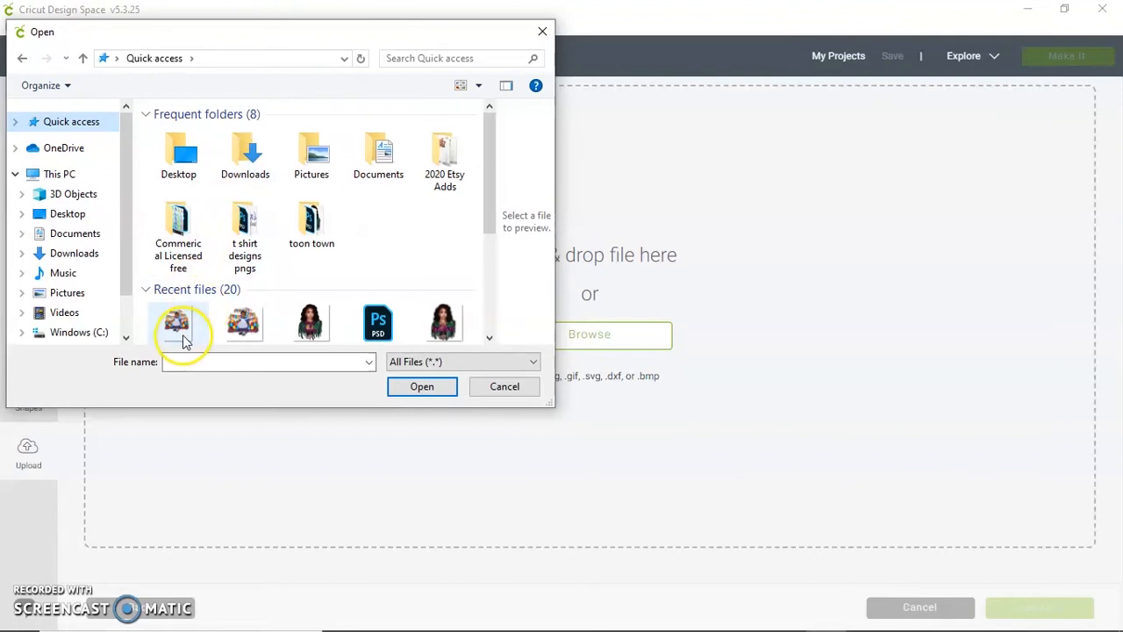
{"action": "left_click", "coordinate": [178, 326]}
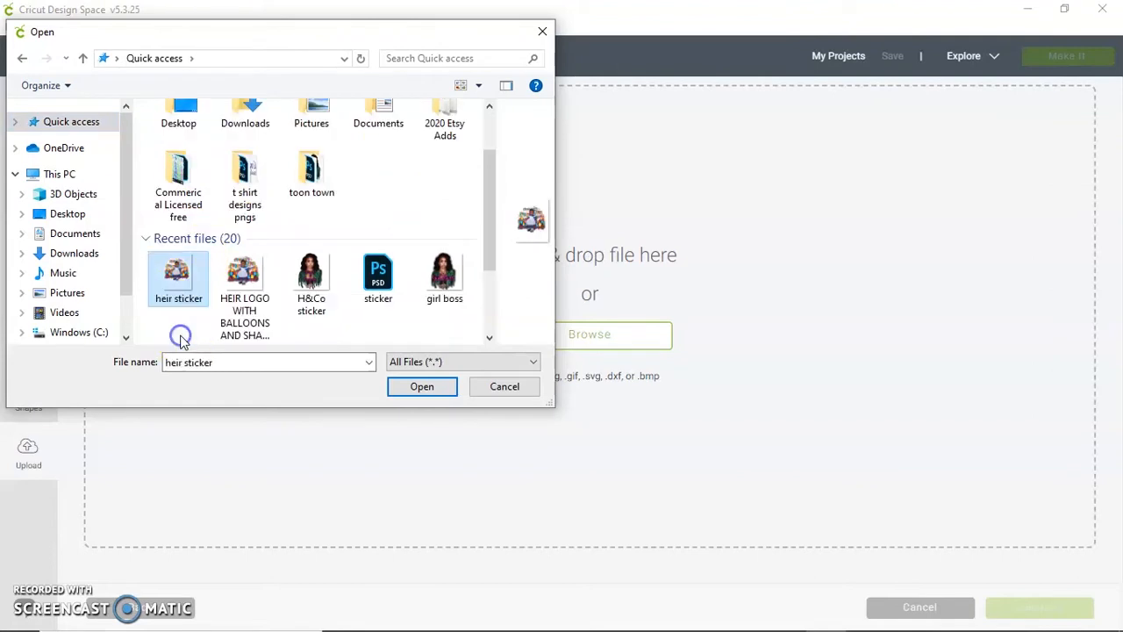
{"action": "left_click", "coordinate": [422, 387]}
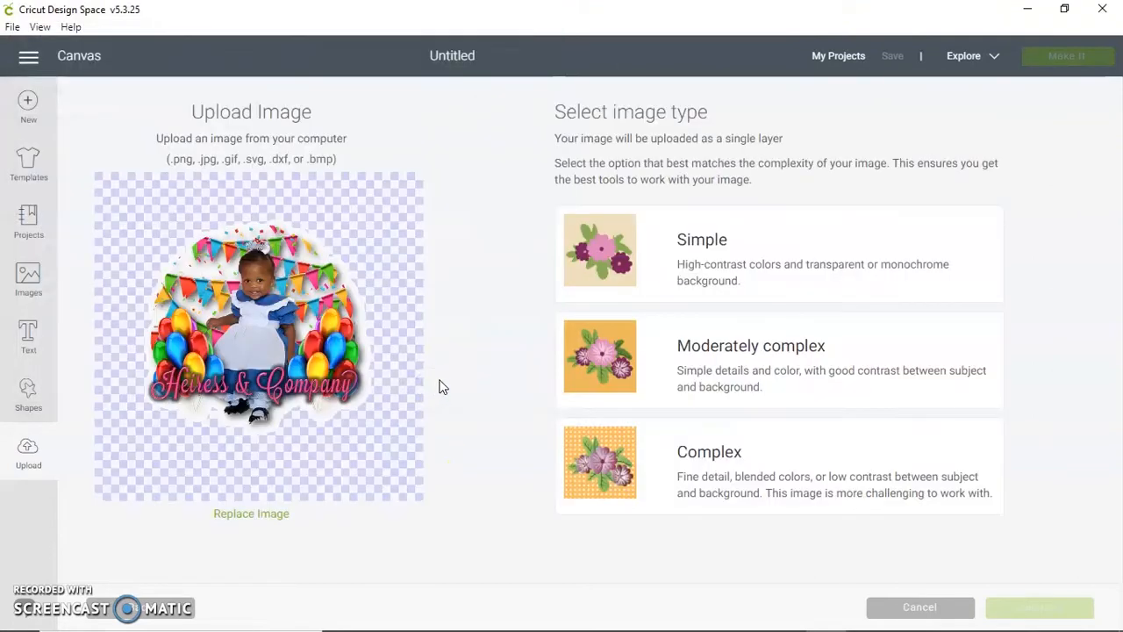
{"action": "left_click", "coordinate": [640, 467]}
{"action": "left_click", "coordinate": [1042, 609]}
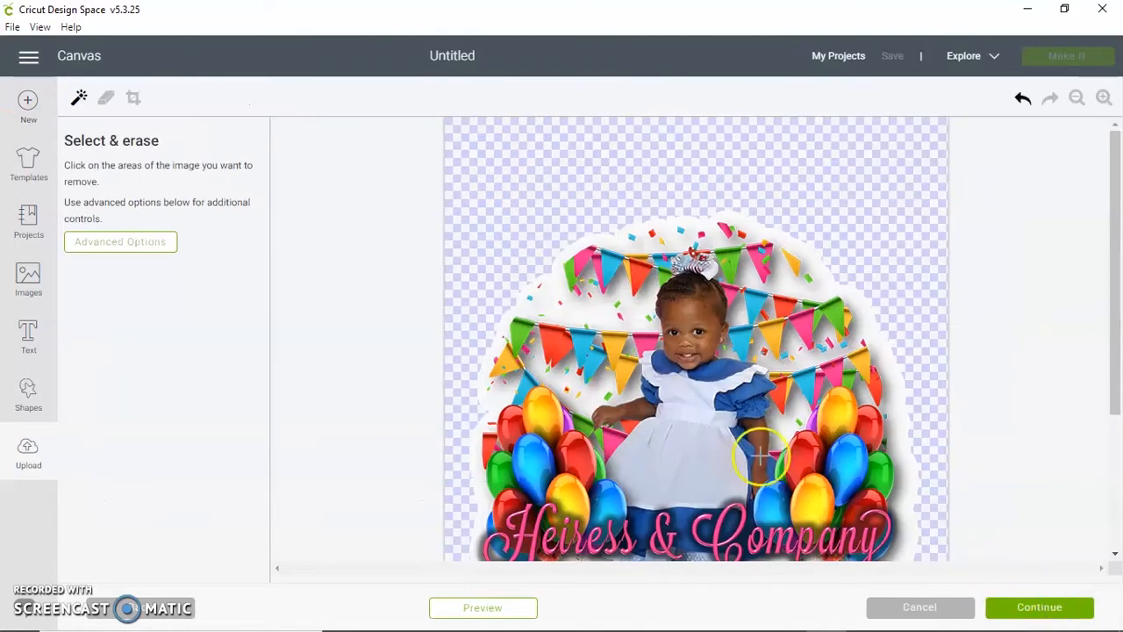
Preview the heir sticker's cut outline and save the upload as a Print Then Cut image
{"action": "scroll", "coordinate": [383, 296], "scroll_direction": "down", "scroll_amount": 3}
{"action": "scroll", "coordinate": [346, 339], "scroll_direction": "down", "scroll_amount": 2}
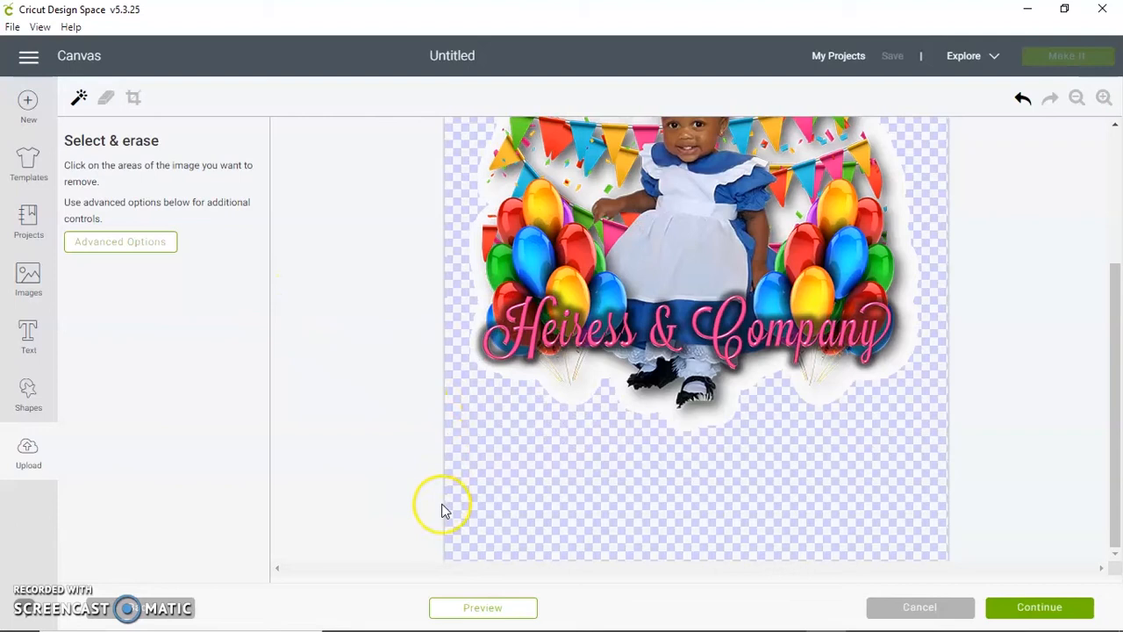
{"action": "left_click", "coordinate": [489, 606]}
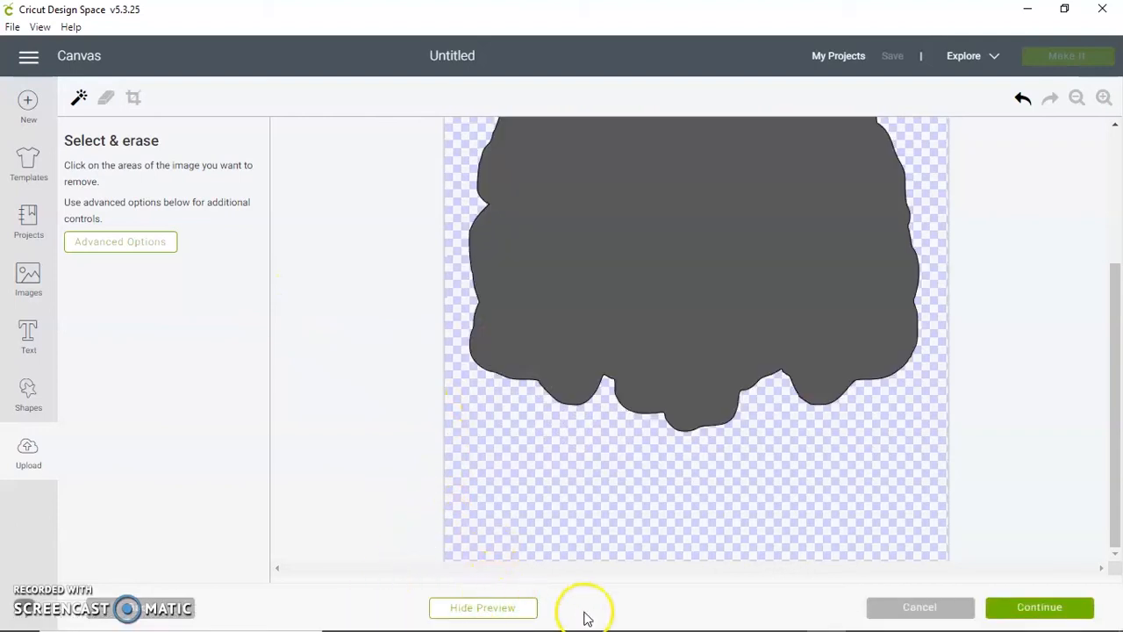
{"action": "scroll", "coordinate": [602, 161], "scroll_direction": "up", "scroll_amount": 2}
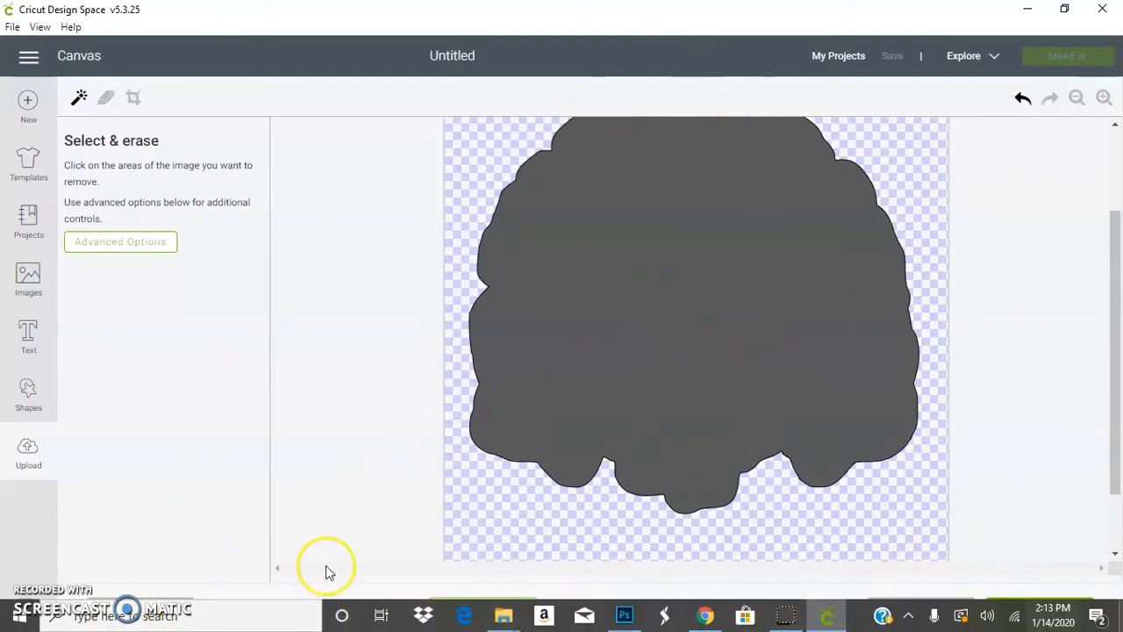
{"action": "scroll", "coordinate": [1026, 513], "scroll_direction": "down", "scroll_amount": 2}
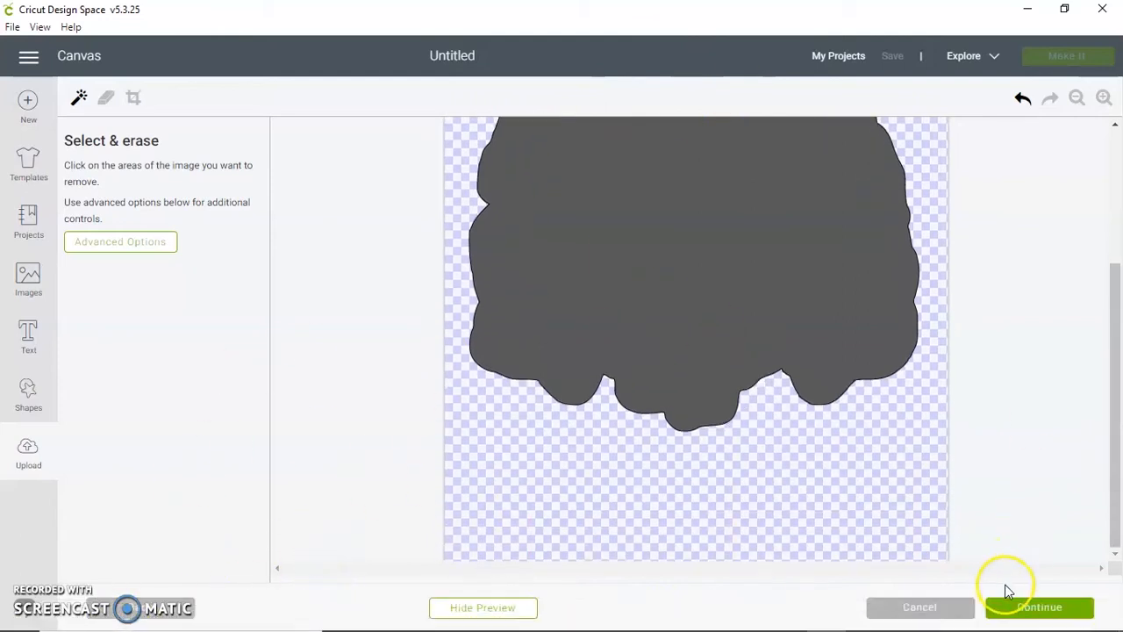
{"action": "left_click", "coordinate": [1052, 607]}
{"action": "left_click", "coordinate": [1052, 607]}
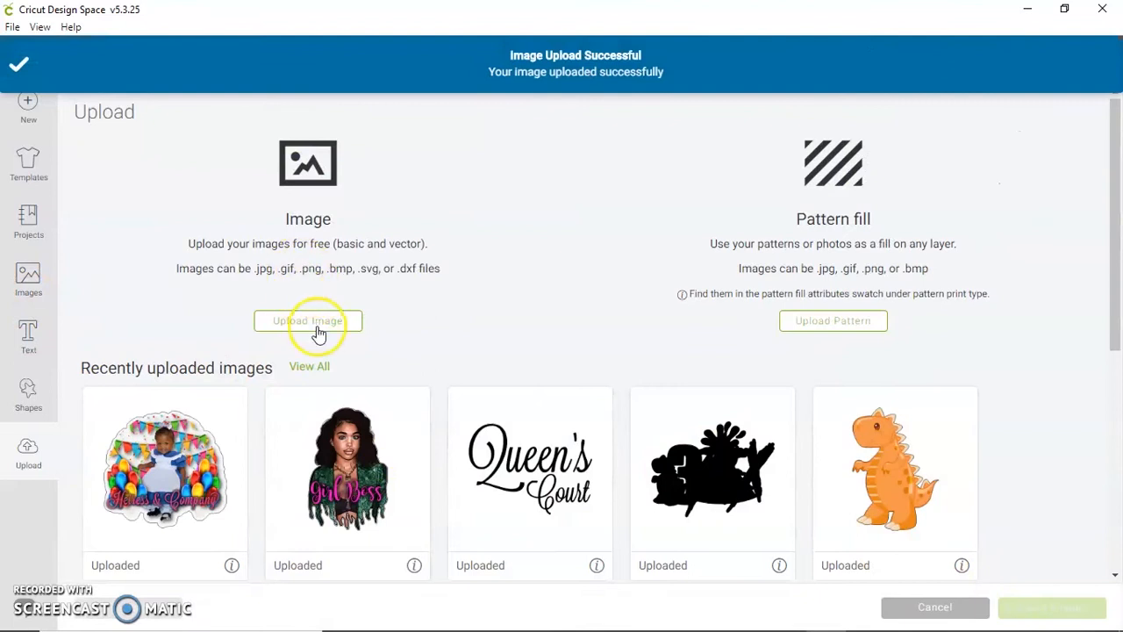
Load boss sticker from the toon town folder as another image upload and set its image type to Complex
{"action": "left_click", "coordinate": [317, 326]}
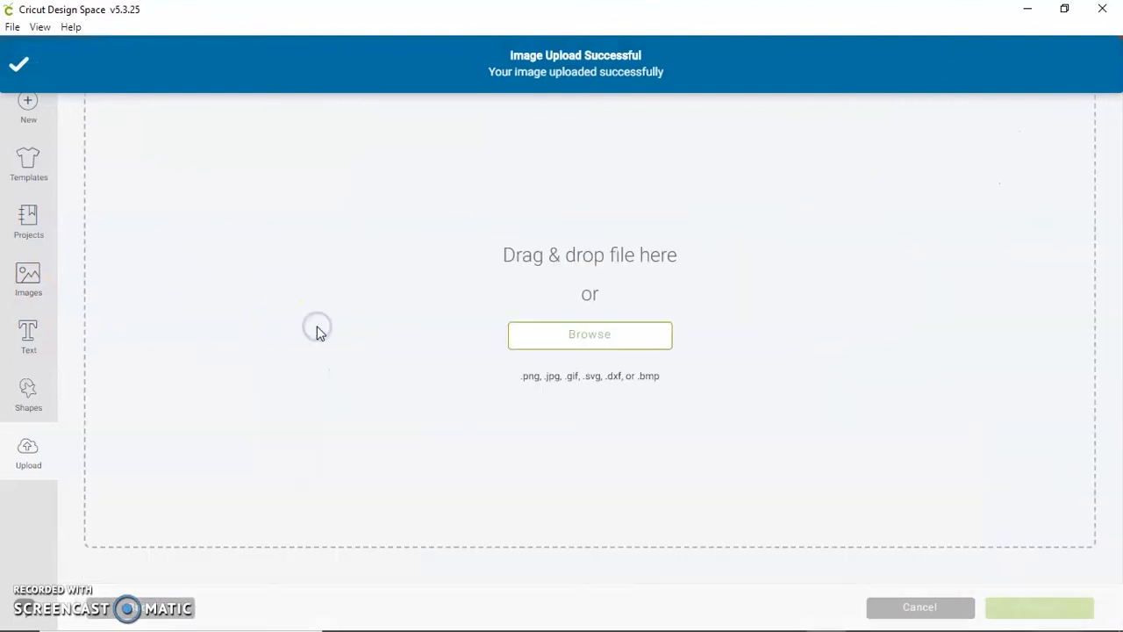
{"action": "left_click", "coordinate": [621, 339]}
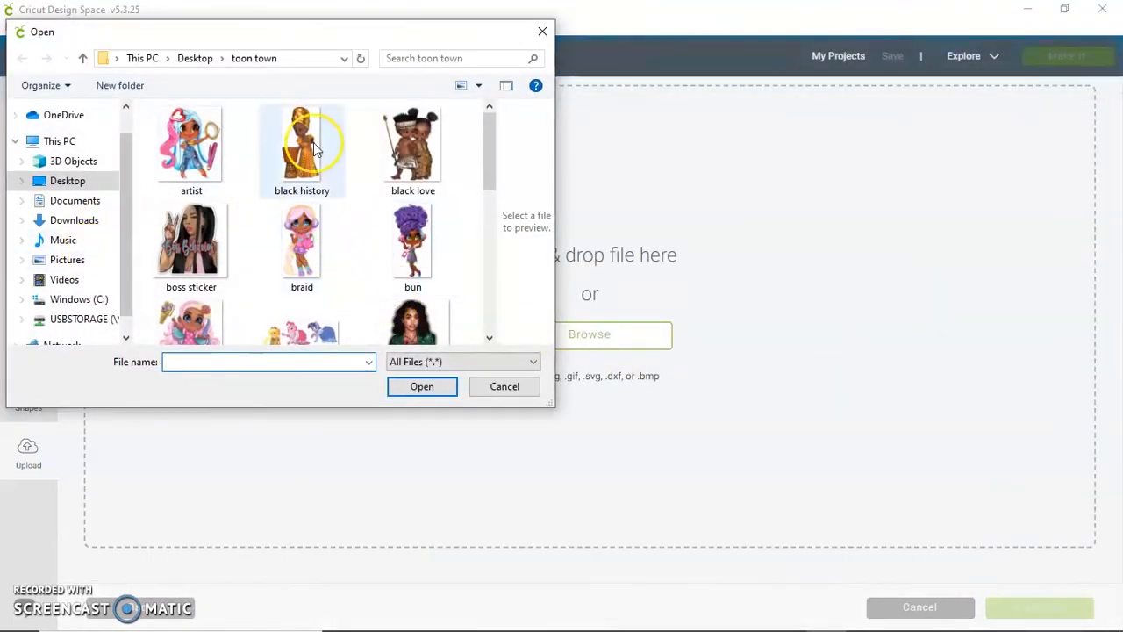
{"action": "left_click", "coordinate": [195, 250]}
{"action": "left_click", "coordinate": [418, 389]}
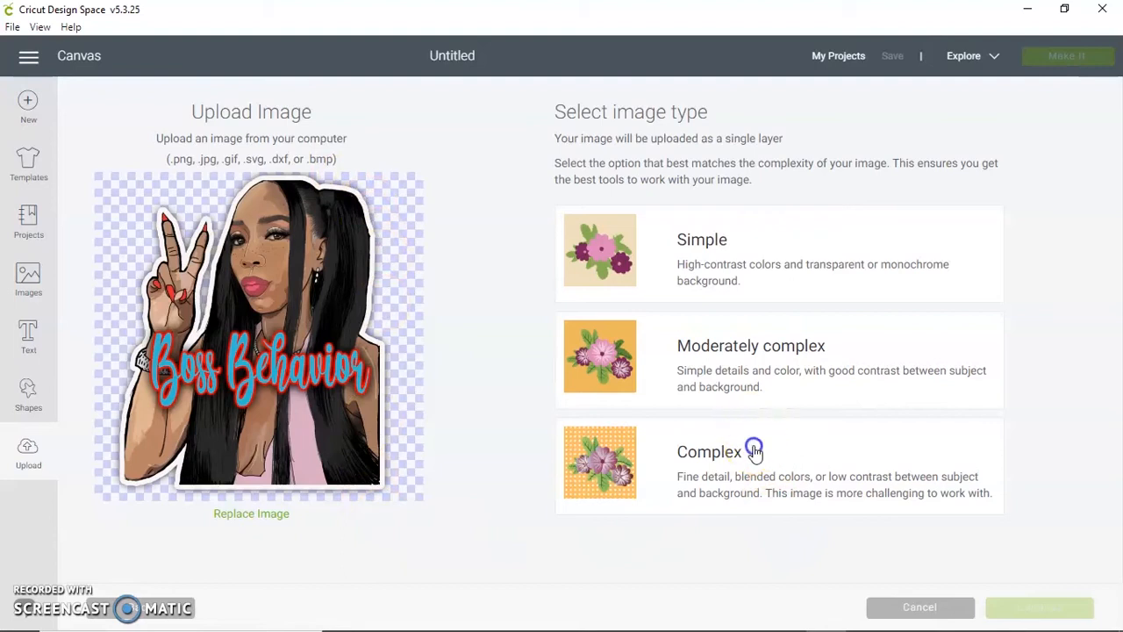
{"action": "left_click", "coordinate": [754, 451]}
{"action": "left_click", "coordinate": [1067, 613]}
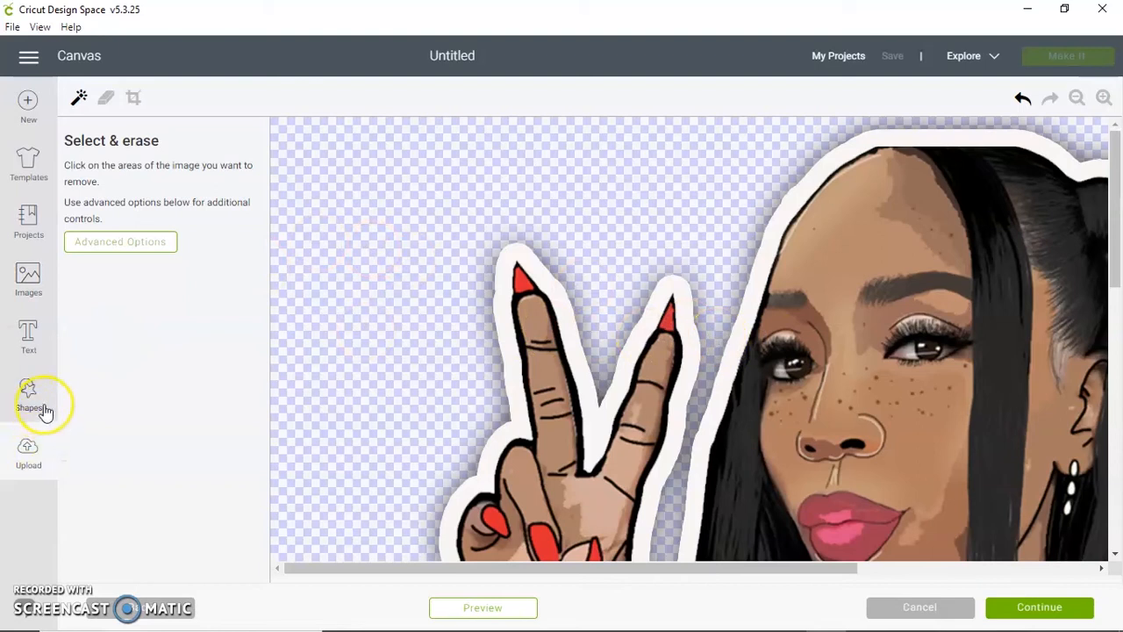
Erase the shadow around the boss sticker's white outline and save it as a Print Then Cut image
{"action": "left_click", "coordinate": [726, 316]}
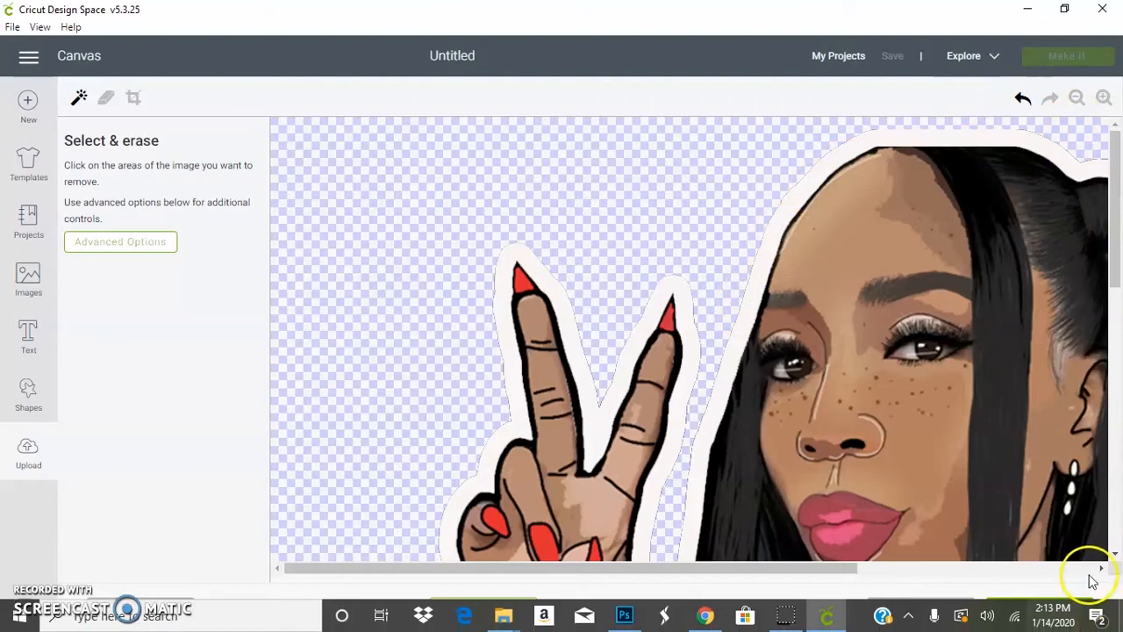
{"action": "left_click", "coordinate": [1039, 607]}
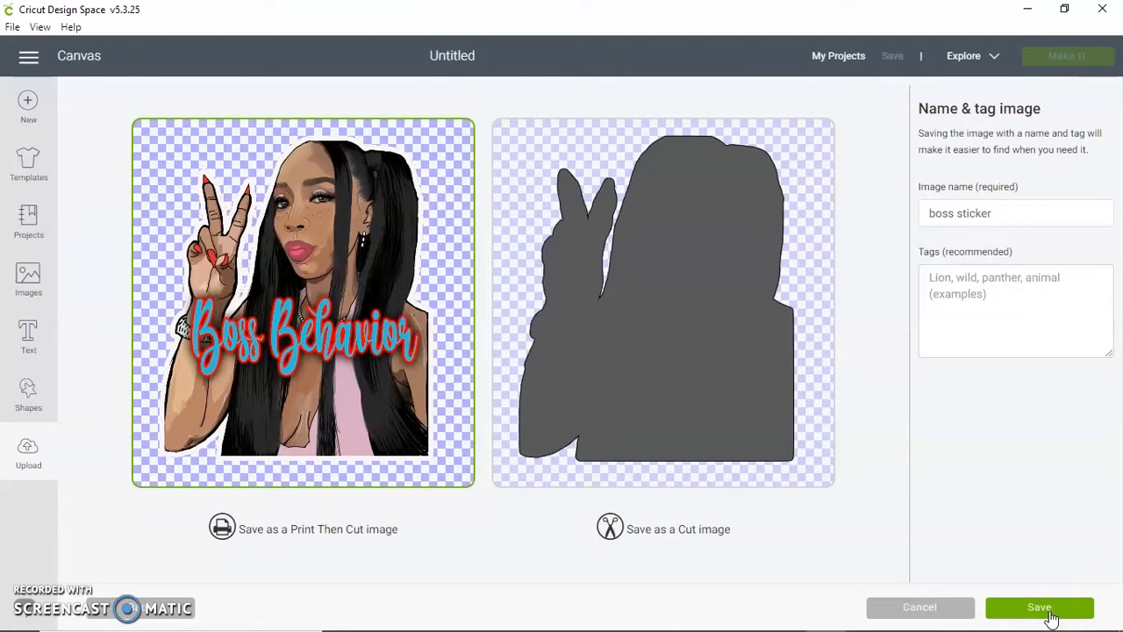
{"action": "left_click", "coordinate": [1050, 617]}
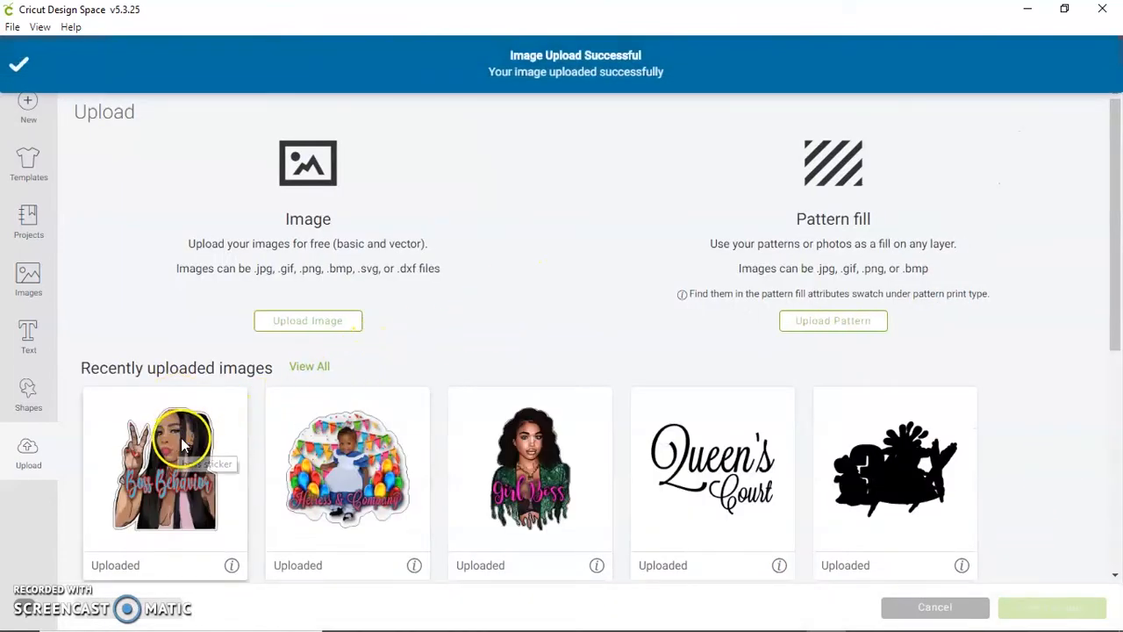
Insert the uploaded boss sticker, heir sticker and girl boss images onto the canvas
{"action": "left_click", "coordinate": [181, 438]}
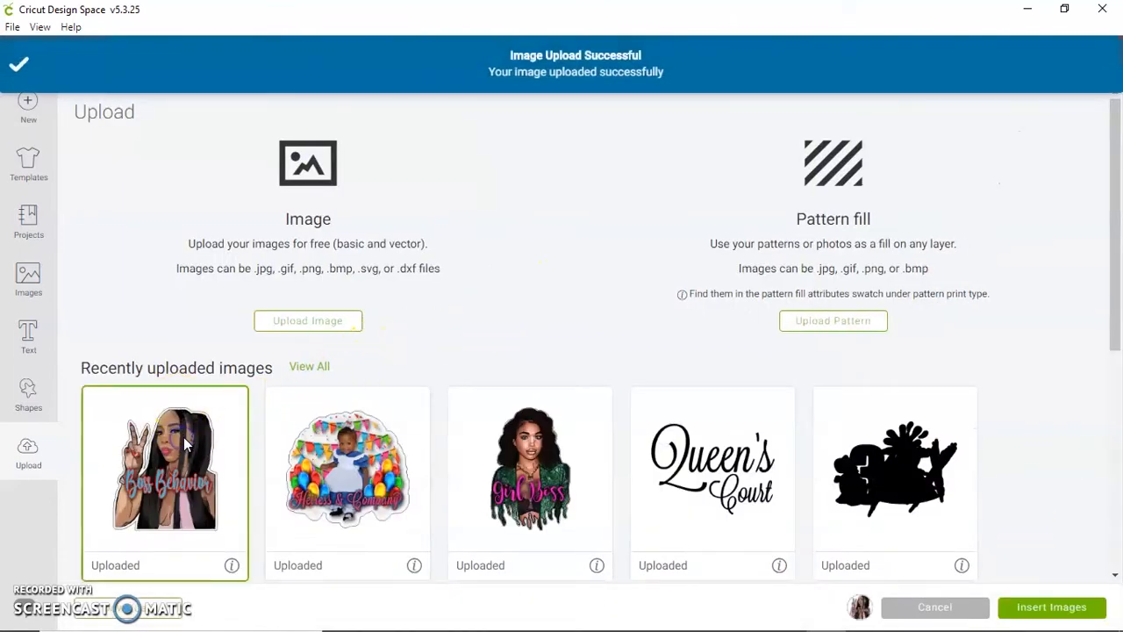
{"action": "left_click", "coordinate": [342, 447]}
{"action": "left_click", "coordinate": [526, 445]}
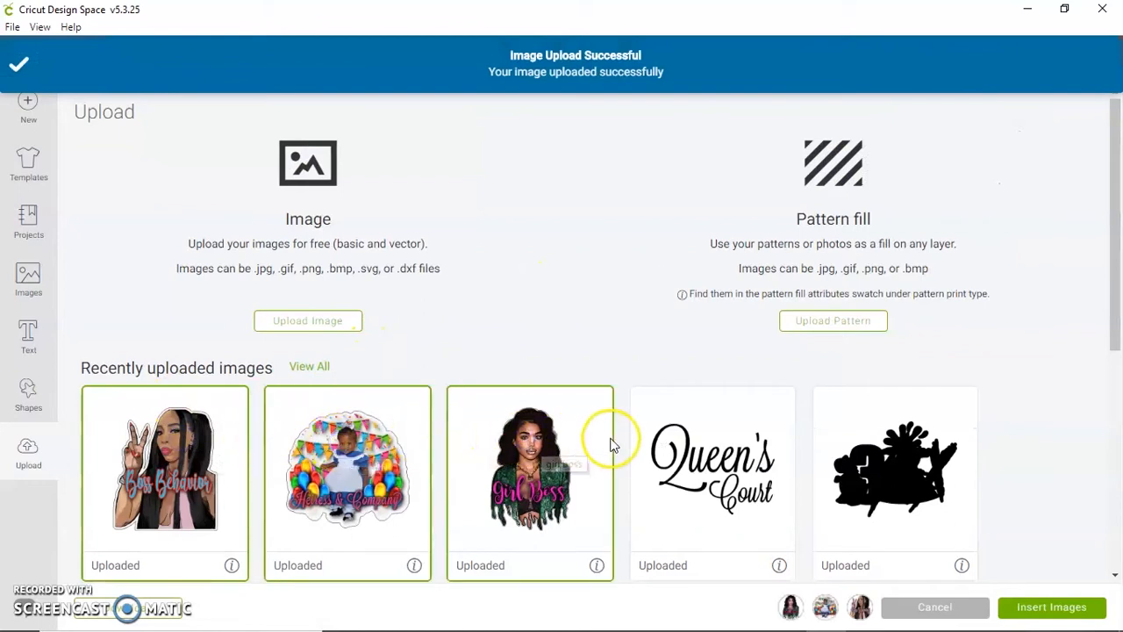
{"action": "scroll", "coordinate": [808, 489], "scroll_direction": "down", "scroll_amount": 1}
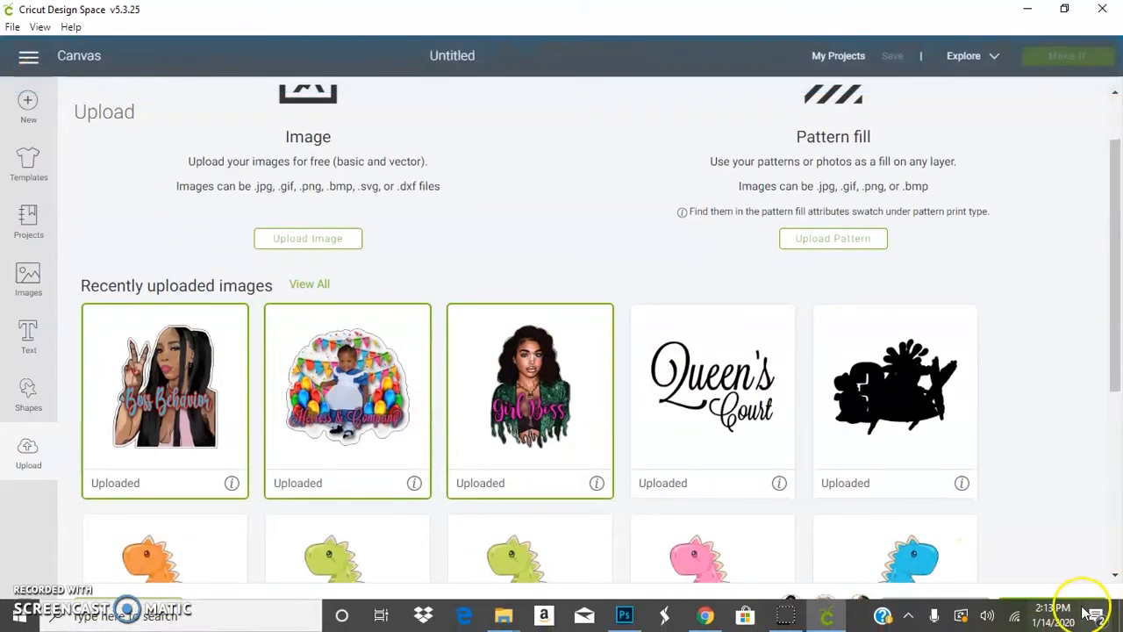
{"action": "left_click", "coordinate": [1064, 612]}
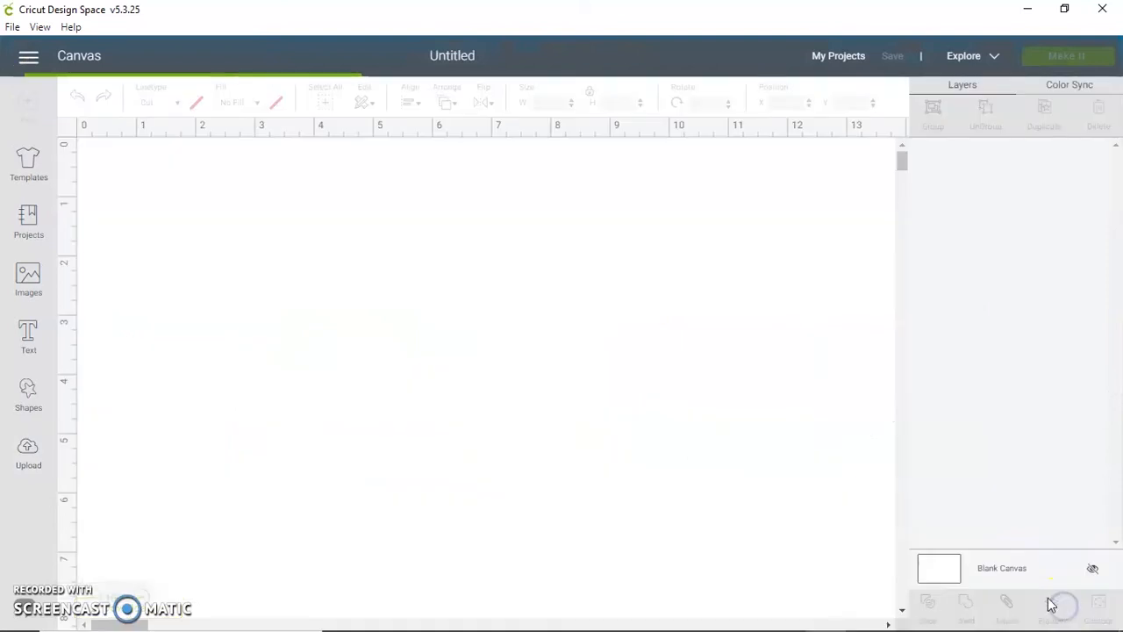
Add a square to the canvas and size it to 6.75 in wide by 9.25 in high with its proportions unlocked
{"action": "left_click", "coordinate": [26, 395]}
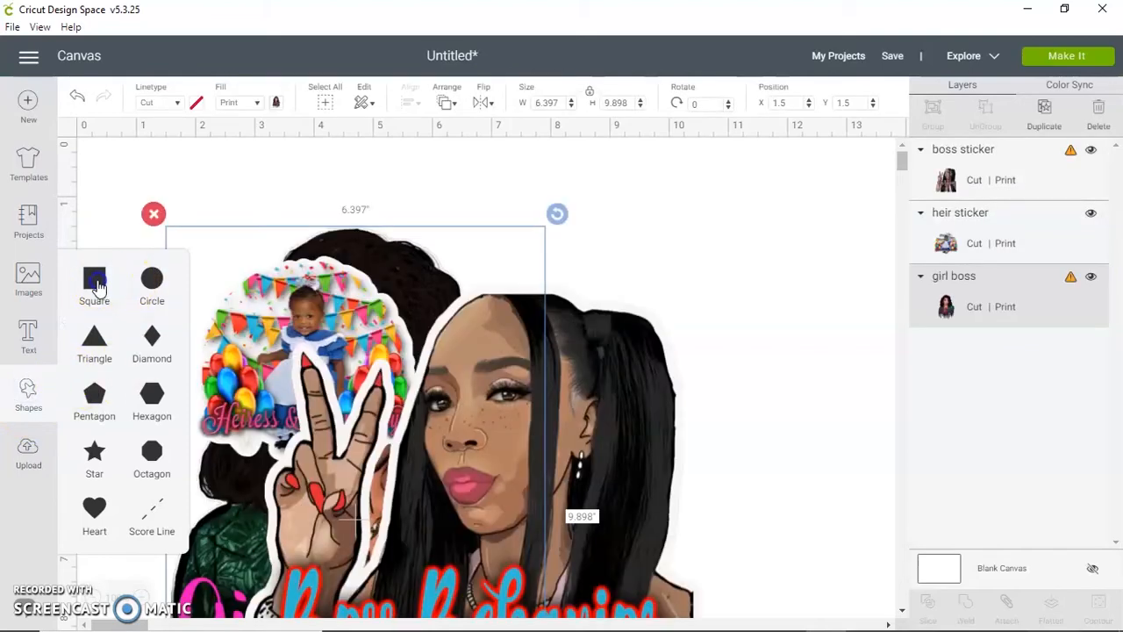
{"action": "left_click", "coordinate": [98, 292]}
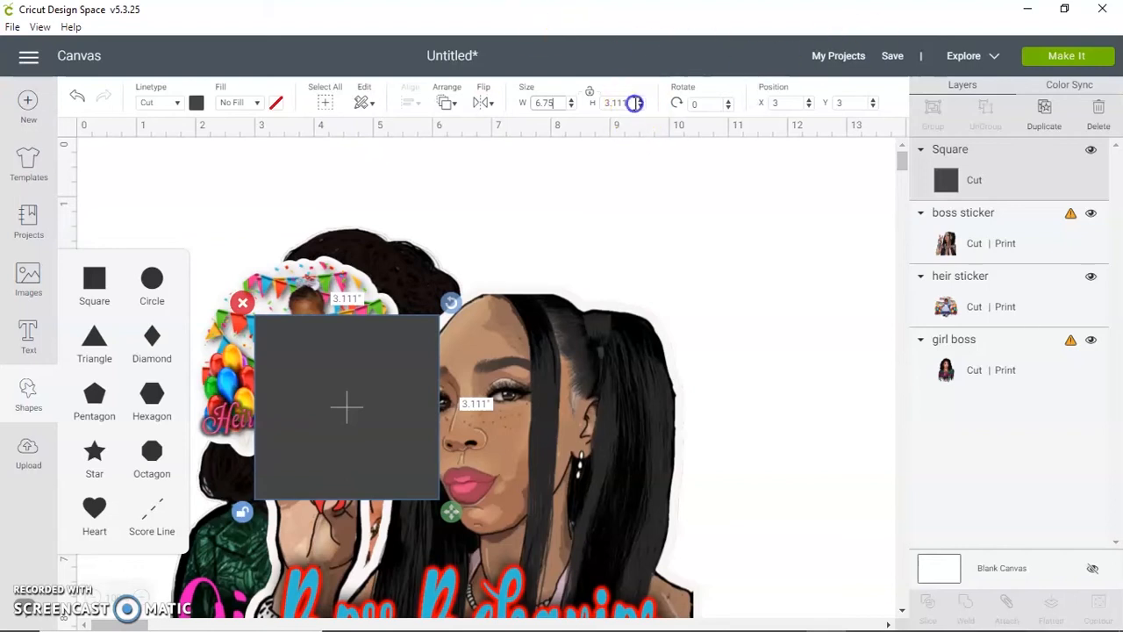
{"action": "left_click", "coordinate": [634, 102]}
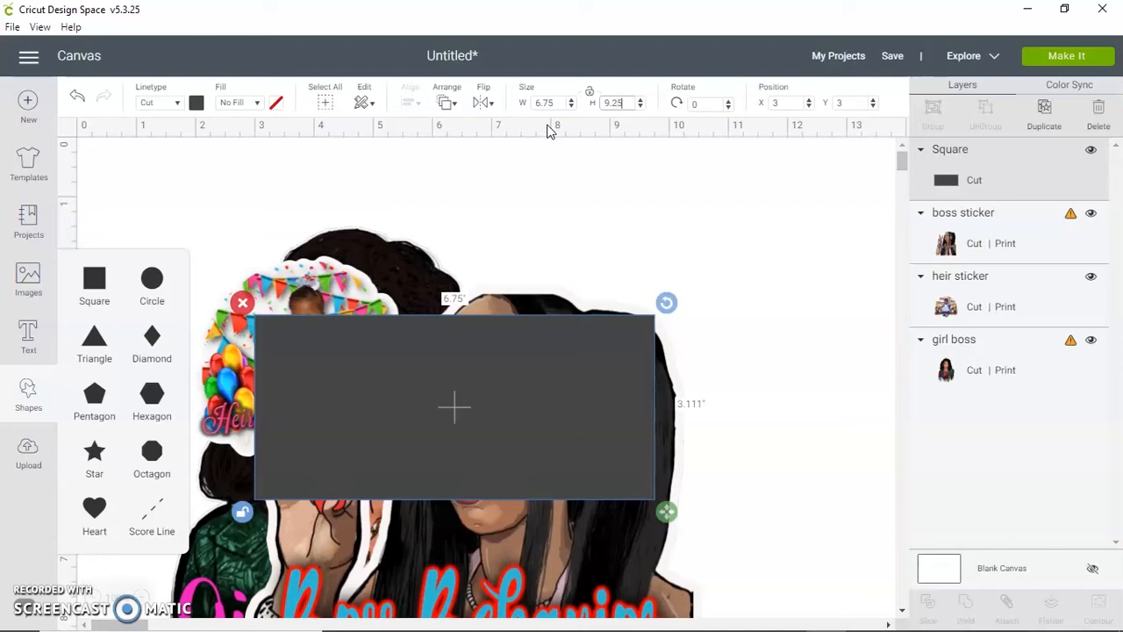
{"action": "key", "text": "Return"}
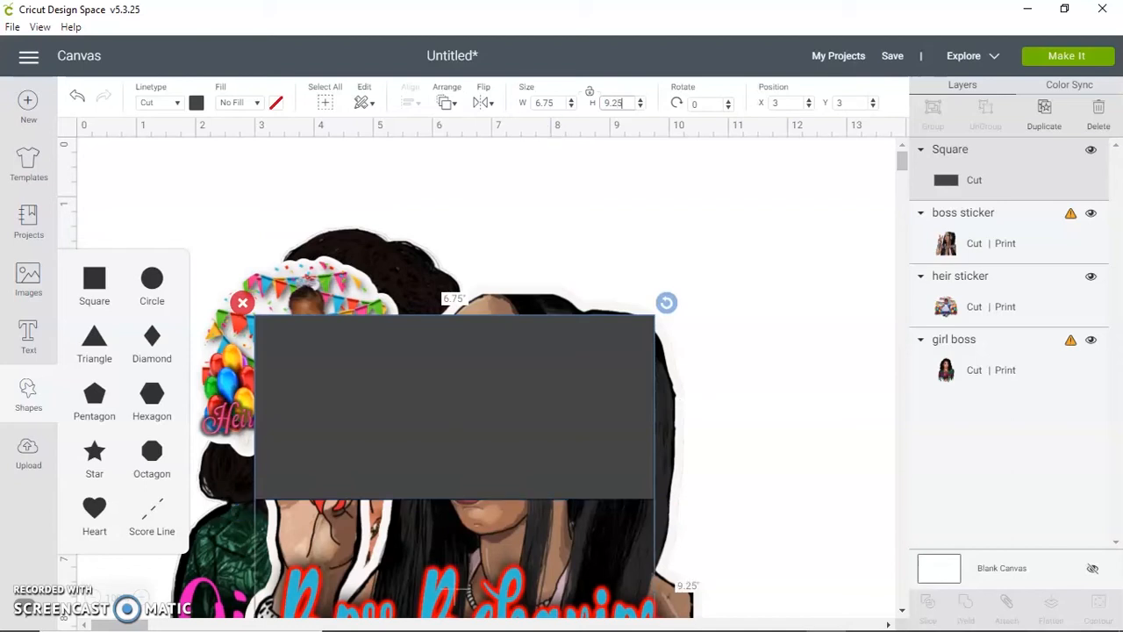
Send the square behind the images and shrink the boss sticker to about 1.21 × 1.43 in at the square's upper-right corner
{"action": "left_click", "coordinate": [448, 103]}
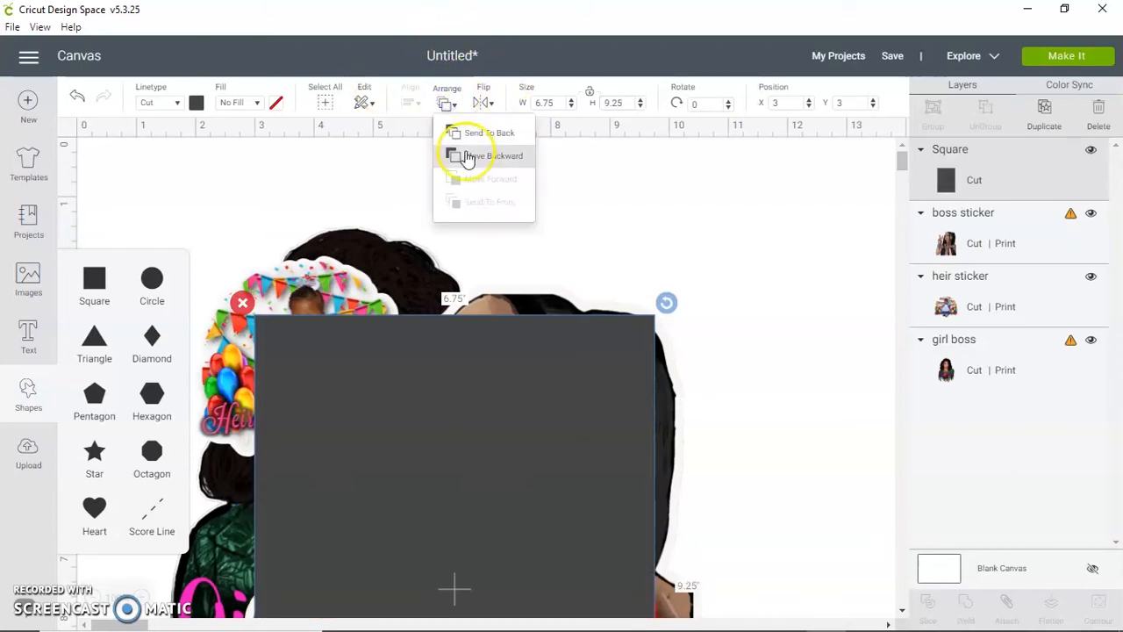
{"action": "left_click", "coordinate": [469, 132]}
{"action": "left_click_drag", "start_coordinate": [559, 421], "coordinate": [586, 346]}
{"action": "left_click_drag", "start_coordinate": [552, 464], "coordinate": [635, 617]}
{"action": "left_click_drag", "start_coordinate": [585, 577], "coordinate": [533, 413]}
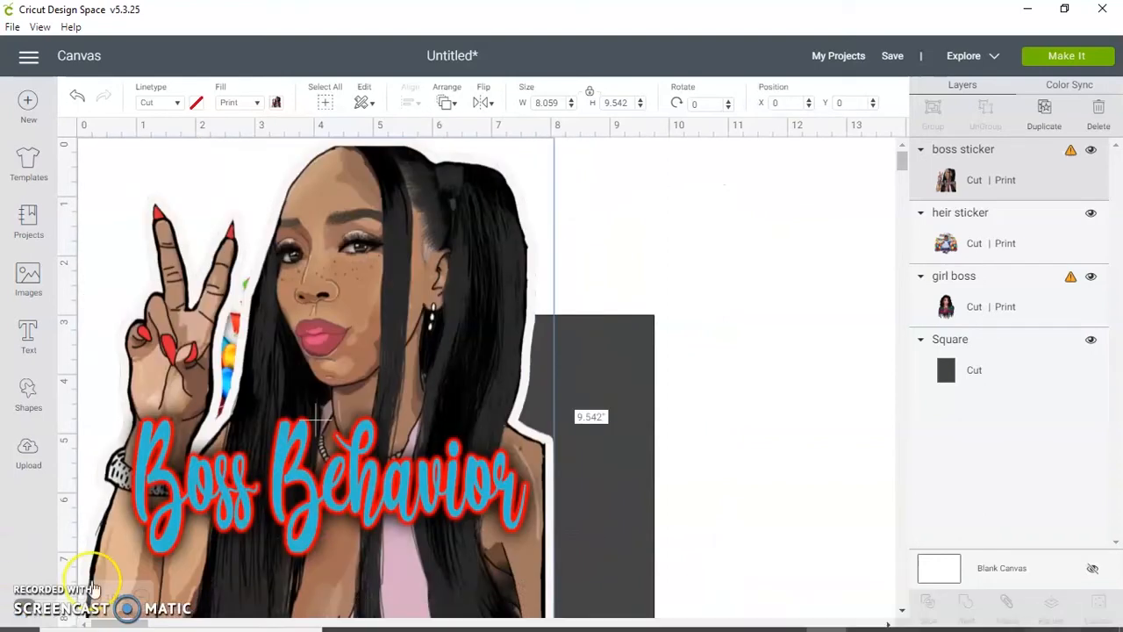
{"action": "left_click", "coordinate": [99, 596]}
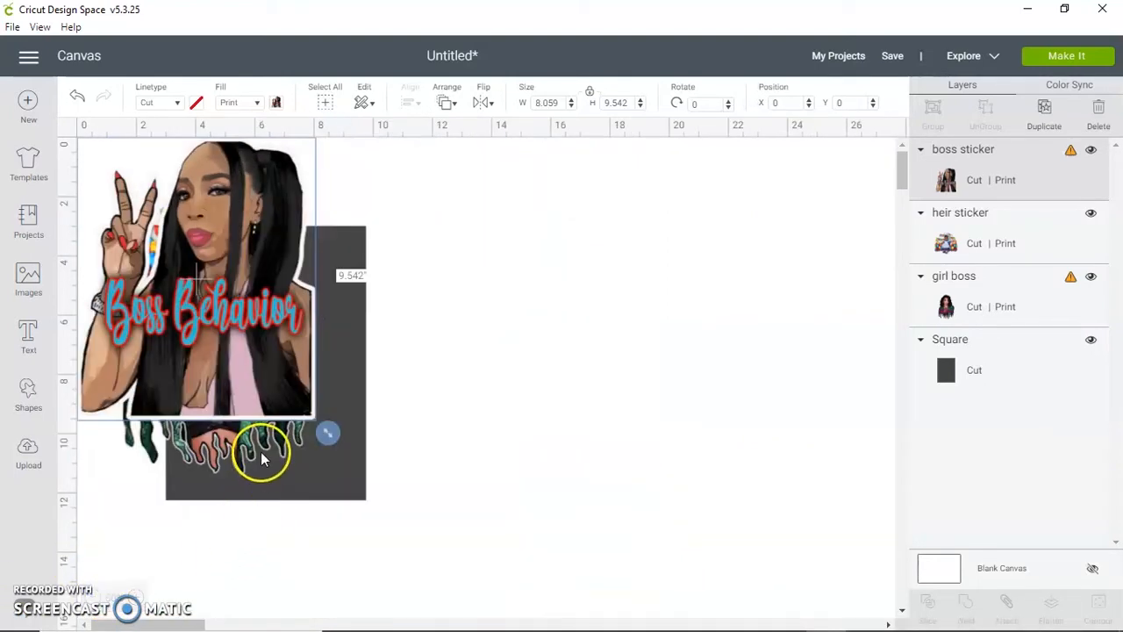
{"action": "left_click_drag", "start_coordinate": [325, 431], "coordinate": [344, 269]}
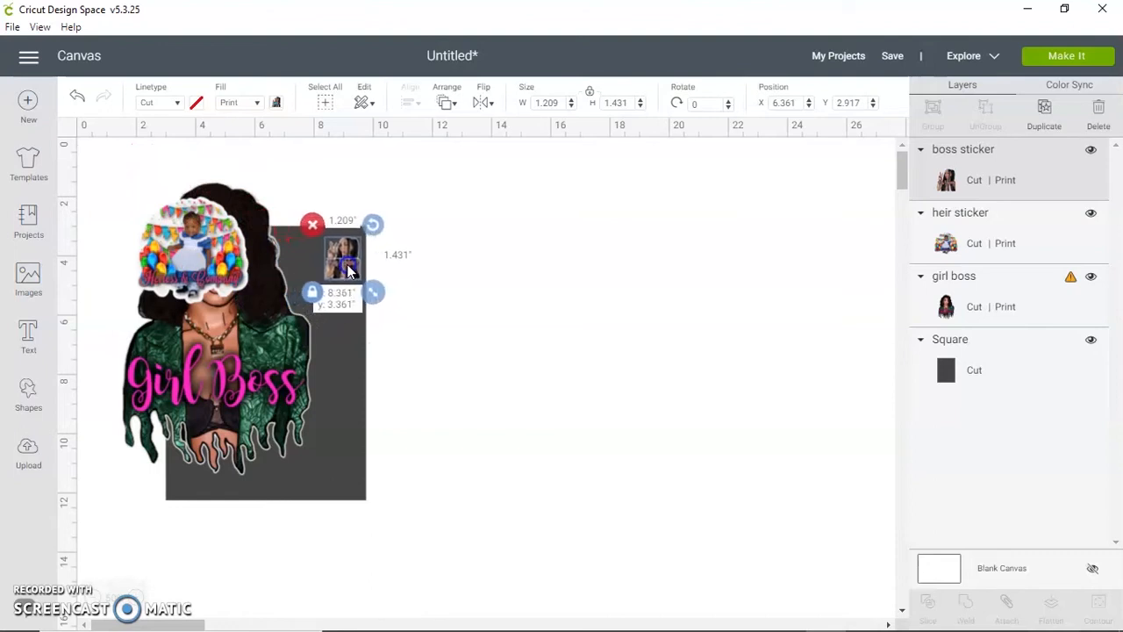
Shrink the heir sticker to about 2.16 × 2.05 in beside the boss sticker, moving the girl boss image off the square
{"action": "left_click", "coordinate": [220, 256]}
{"action": "left_click_drag", "start_coordinate": [263, 313], "coordinate": [210, 262]}
{"action": "left_click_drag", "start_coordinate": [251, 351], "coordinate": [501, 431]}
{"action": "left_click_drag", "start_coordinate": [170, 238], "coordinate": [282, 268]}
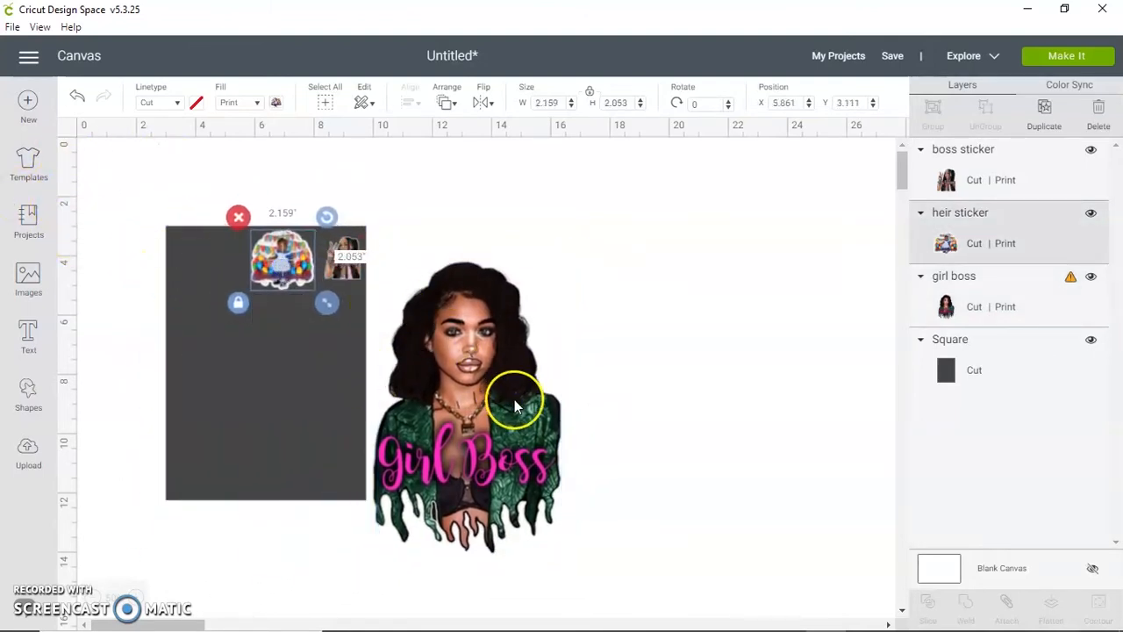
Shrink the girl boss image to about 0.94 × 1.45 in and fit it on the square left of the heir sticker
{"action": "left_click", "coordinate": [515, 407]}
{"action": "left_click_drag", "start_coordinate": [574, 571], "coordinate": [425, 314]}
{"action": "left_click_drag", "start_coordinate": [383, 276], "coordinate": [229, 271]}
{"action": "left_click", "coordinate": [301, 274]}
{"action": "left_click_drag", "start_coordinate": [301, 274], "coordinate": [309, 290]}
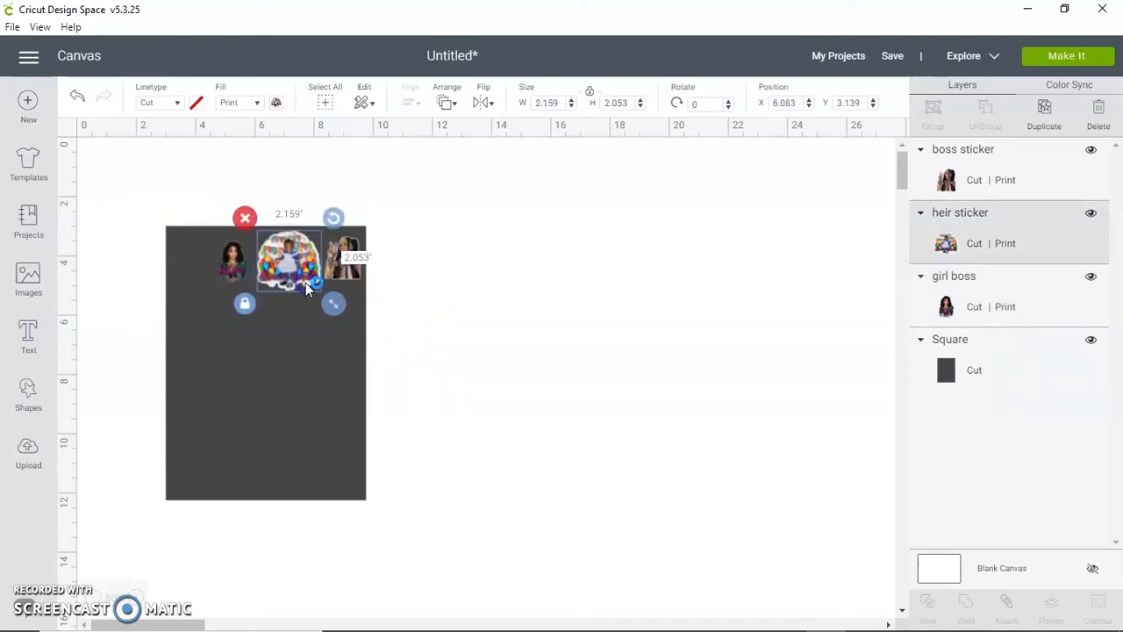
Duplicate the heir sticker three times and stack the copies down the square's right side
{"action": "right_click", "coordinate": [308, 290]}
{"action": "left_click", "coordinate": [340, 207]}
{"action": "left_click_drag", "start_coordinate": [313, 277], "coordinate": [324, 377]}
{"action": "right_click", "coordinate": [338, 315]}
{"action": "left_click", "coordinate": [343, 233]}
{"action": "right_click", "coordinate": [324, 377]}
{"action": "left_click", "coordinate": [343, 307]}
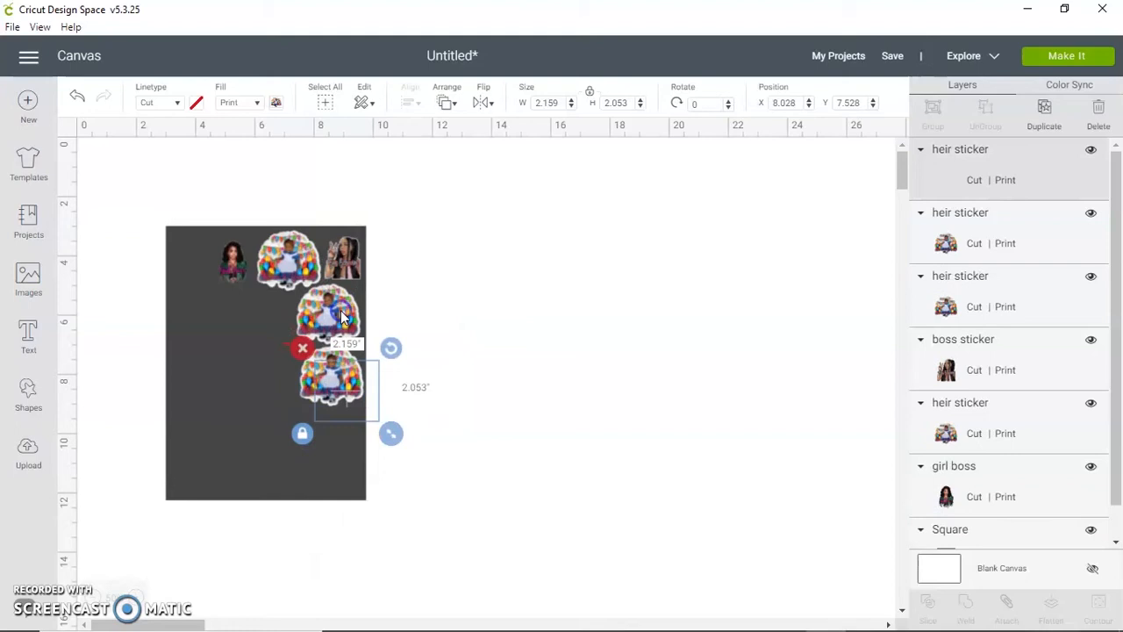
{"action": "left_click_drag", "start_coordinate": [343, 425], "coordinate": [328, 461]}
{"action": "right_click", "coordinate": [329, 460]}
Move the boss sticker to the square's left side and space the four heir stickers evenly along the right edge
{"action": "left_click_drag", "start_coordinate": [230, 270], "coordinate": [235, 266]}
{"action": "left_click_drag", "start_coordinate": [330, 280], "coordinate": [194, 400]}
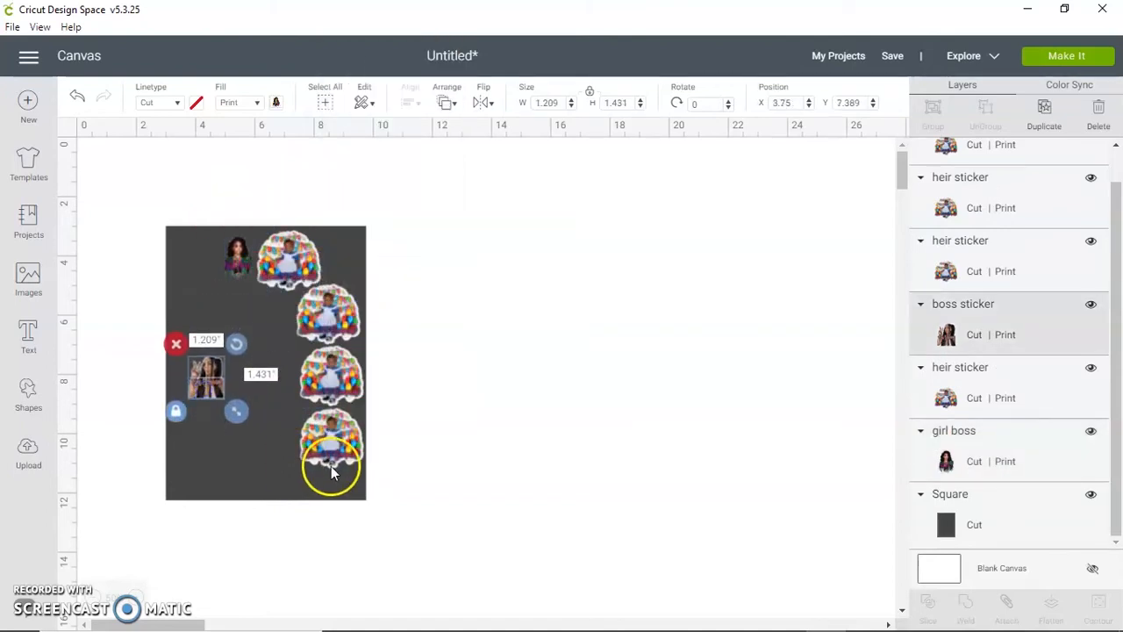
{"action": "left_click_drag", "start_coordinate": [310, 268], "coordinate": [354, 268]}
{"action": "left_click_drag", "start_coordinate": [332, 439], "coordinate": [334, 466]}
{"action": "left_click_drag", "start_coordinate": [314, 367], "coordinate": [324, 299]}
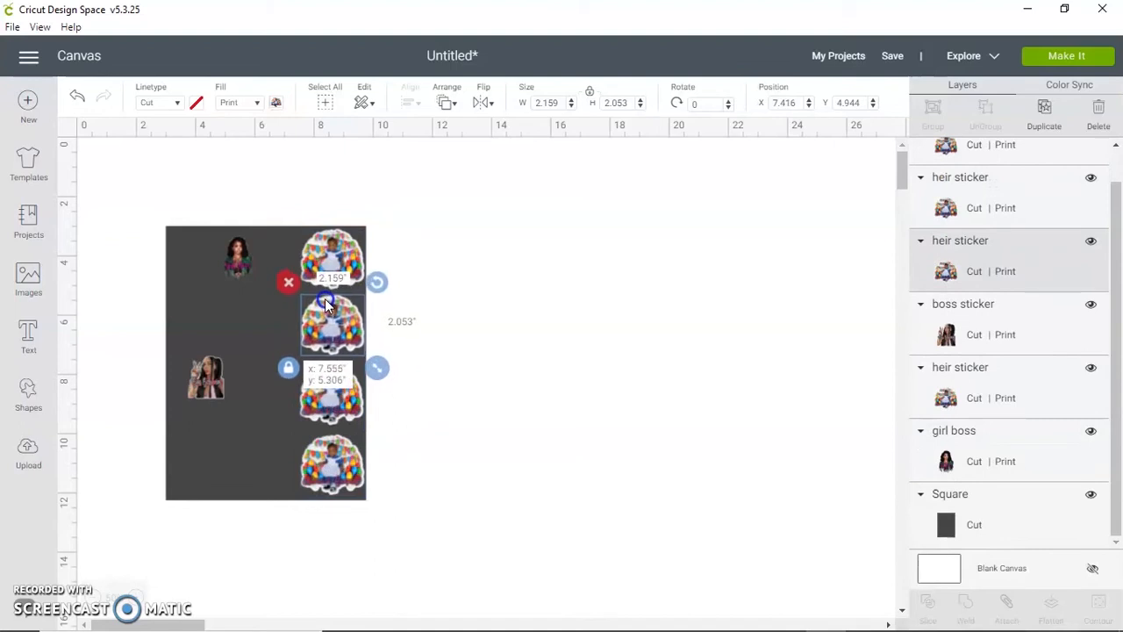
Place the girl boss image beside the top heir sticker and duplicate it twice to form a column beneath it
{"action": "left_click_drag", "start_coordinate": [243, 255], "coordinate": [274, 263]}
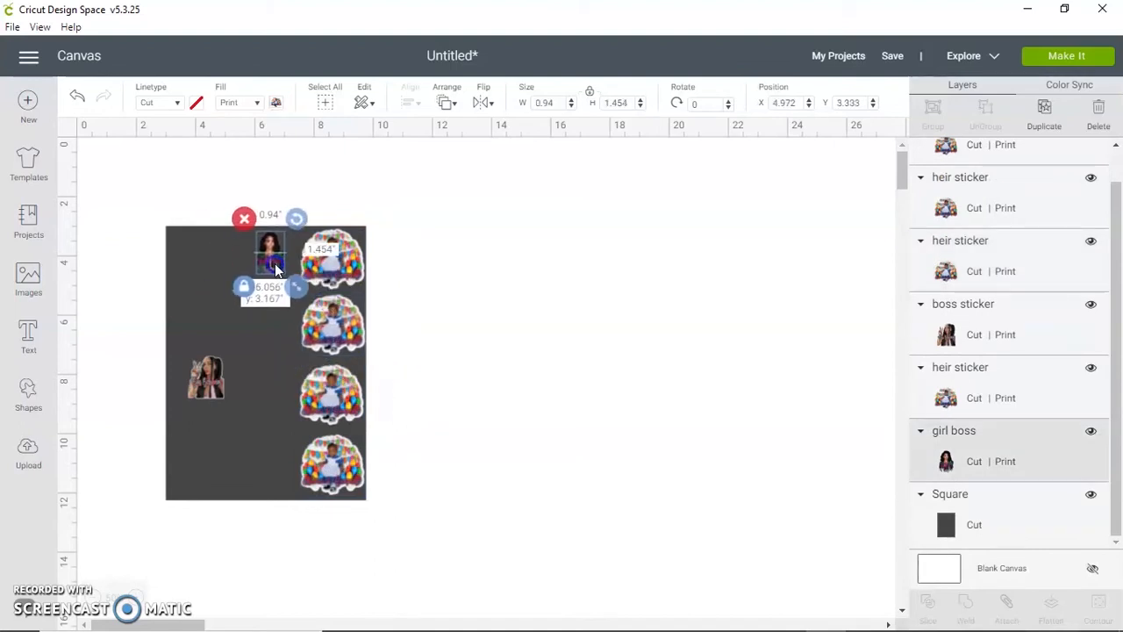
{"action": "right_click", "coordinate": [273, 253]}
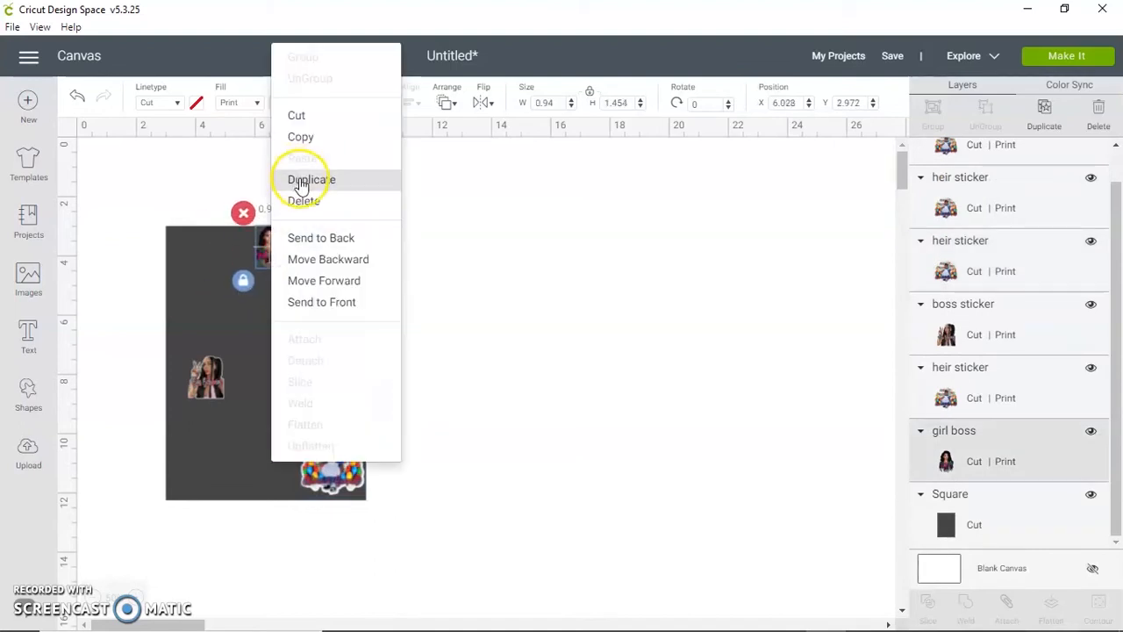
{"action": "left_click", "coordinate": [307, 180]}
{"action": "left_click_drag", "start_coordinate": [272, 243], "coordinate": [285, 313]}
{"action": "left_click", "coordinate": [270, 245]}
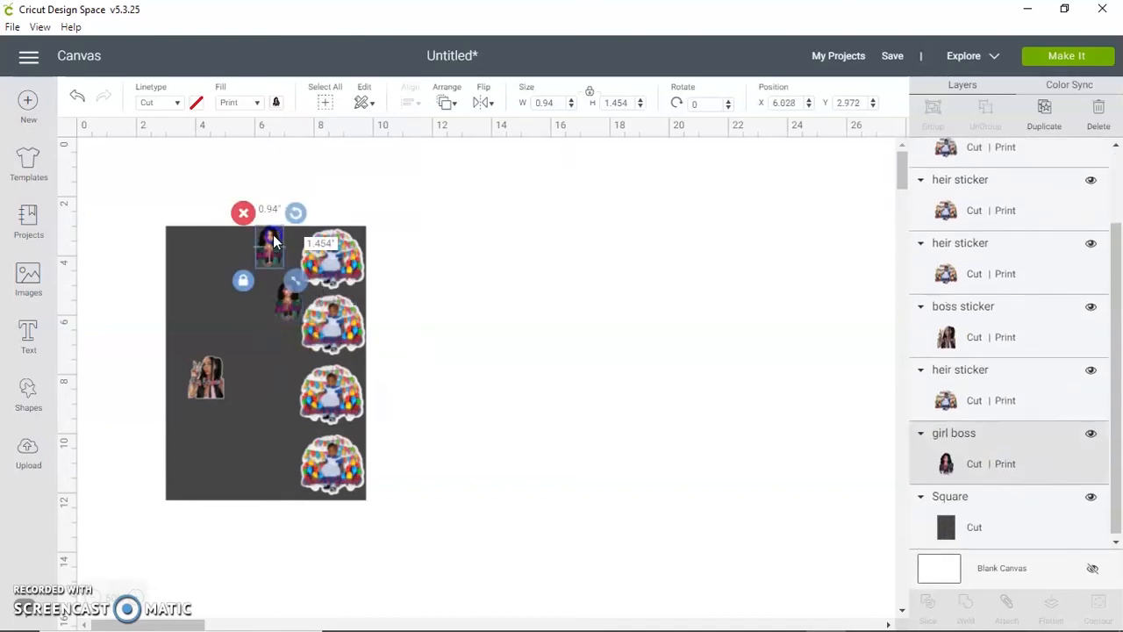
{"action": "left_click_drag", "start_coordinate": [270, 248], "coordinate": [285, 258]}
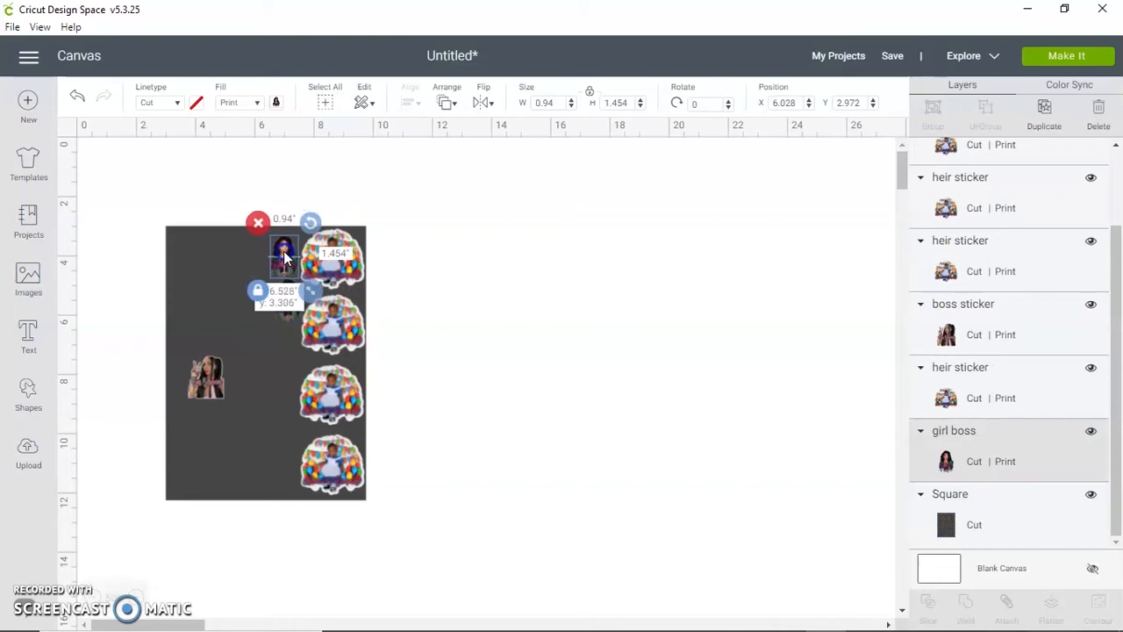
{"action": "left_click_drag", "start_coordinate": [216, 392], "coordinate": [231, 349]}
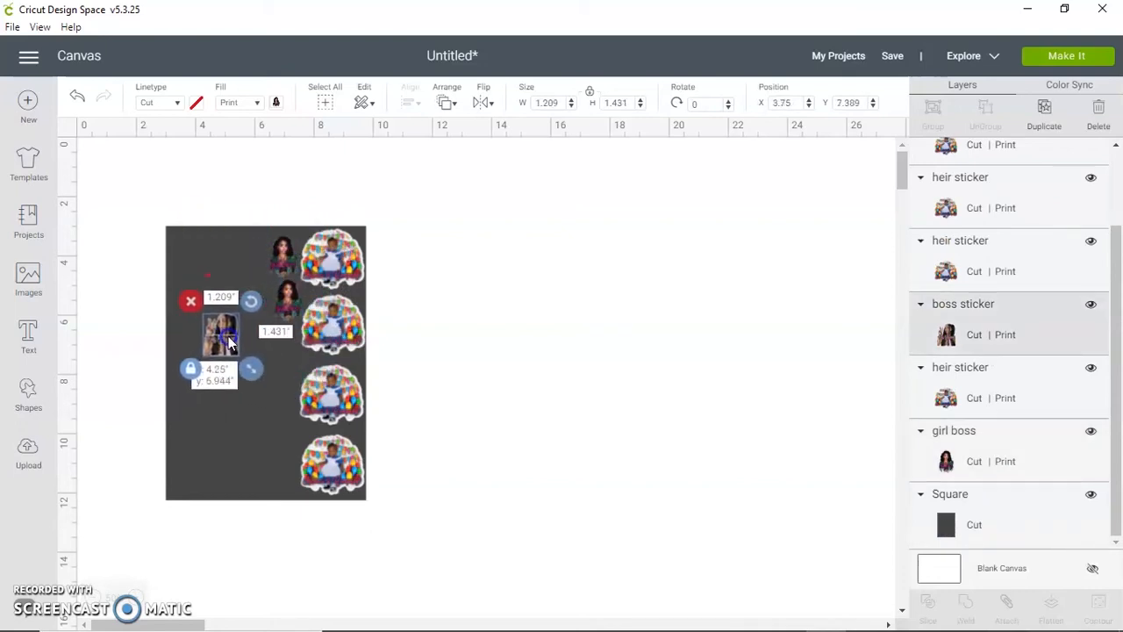
{"action": "right_click", "coordinate": [290, 302]}
{"action": "left_click", "coordinate": [319, 228]}
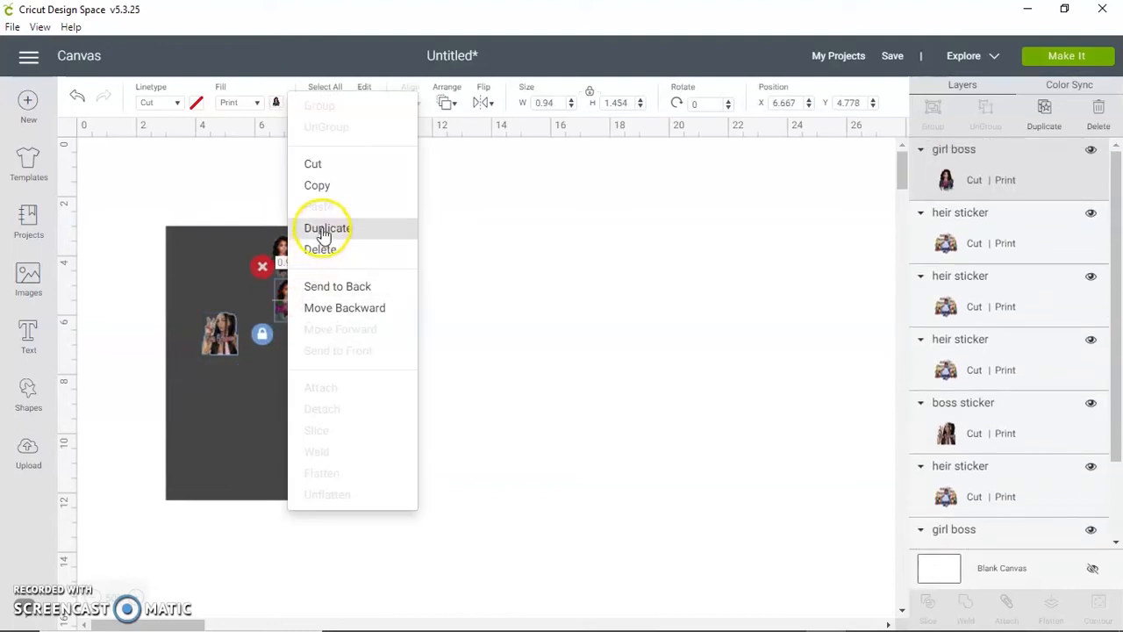
Move the boss sticker beside the top girl boss image and stack three duplicates of it down the square
{"action": "left_click_drag", "start_coordinate": [296, 324], "coordinate": [261, 265]}
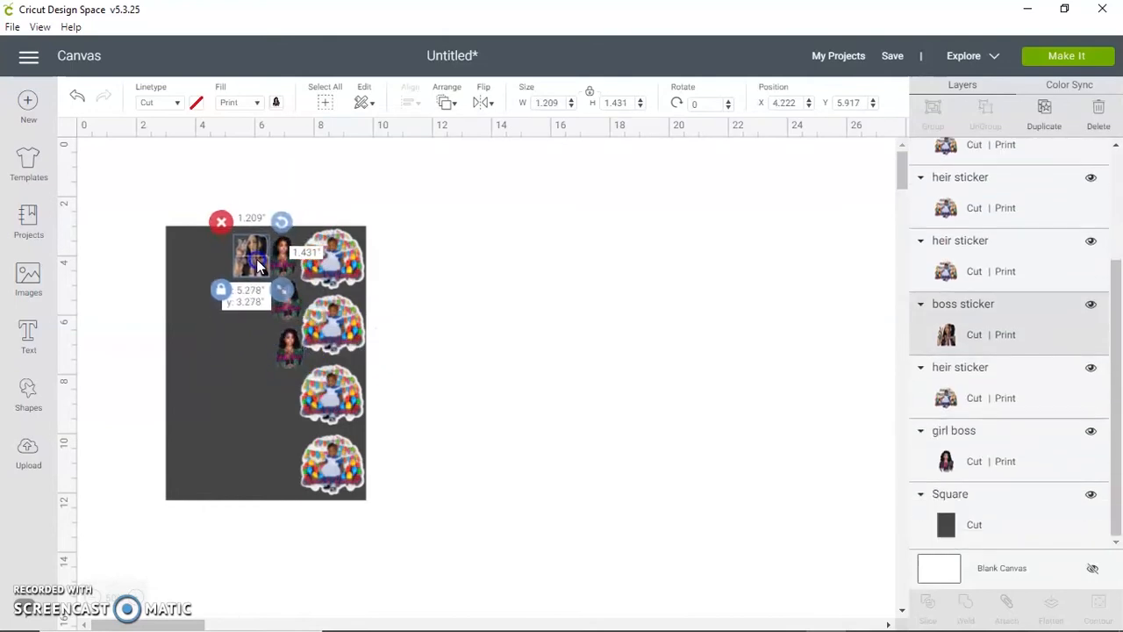
{"action": "right_click", "coordinate": [259, 266]}
{"action": "left_click", "coordinate": [294, 197]}
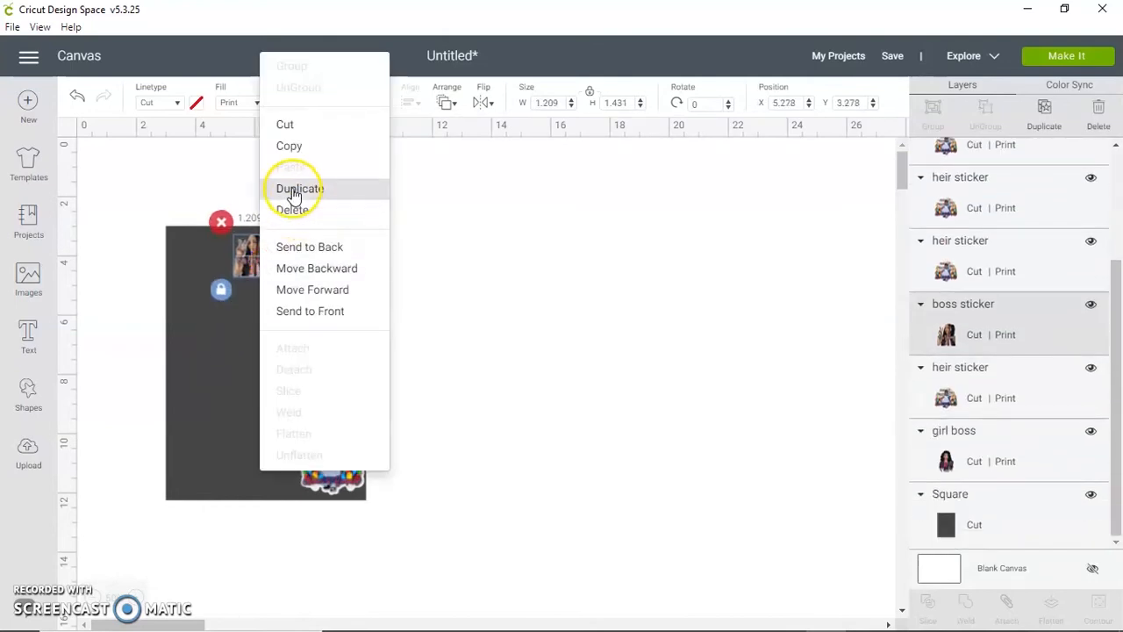
{"action": "left_click_drag", "start_coordinate": [256, 291], "coordinate": [254, 316]}
{"action": "right_click", "coordinate": [254, 316]}
{"action": "left_click", "coordinate": [285, 237]}
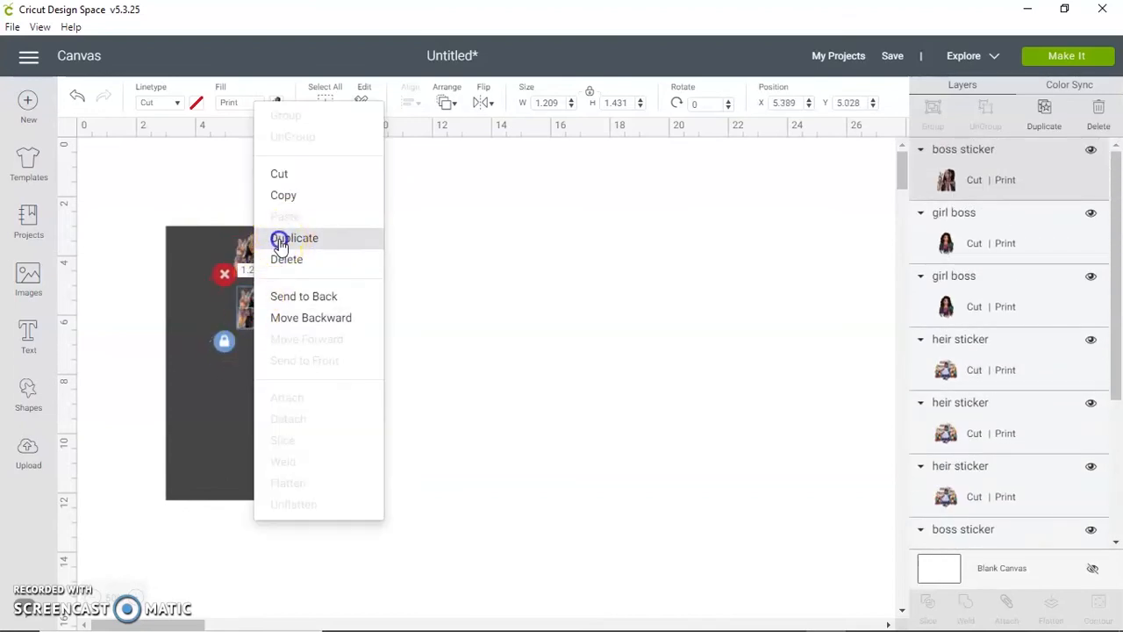
{"action": "left_click", "coordinate": [278, 240]}
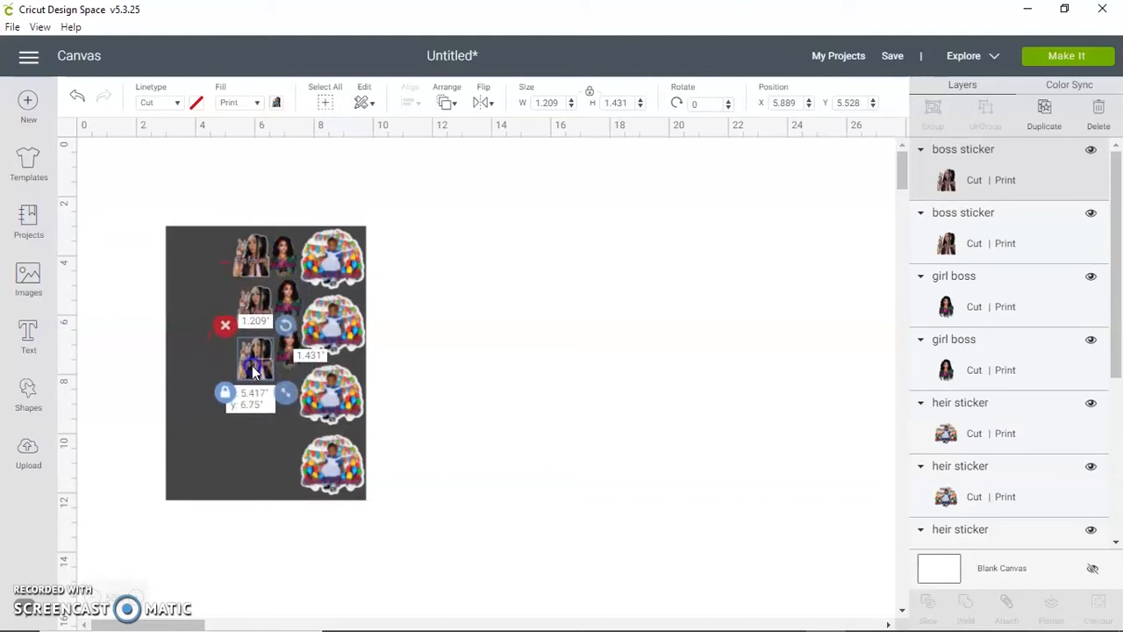
{"action": "right_click", "coordinate": [257, 369]}
{"action": "left_click", "coordinate": [285, 290]}
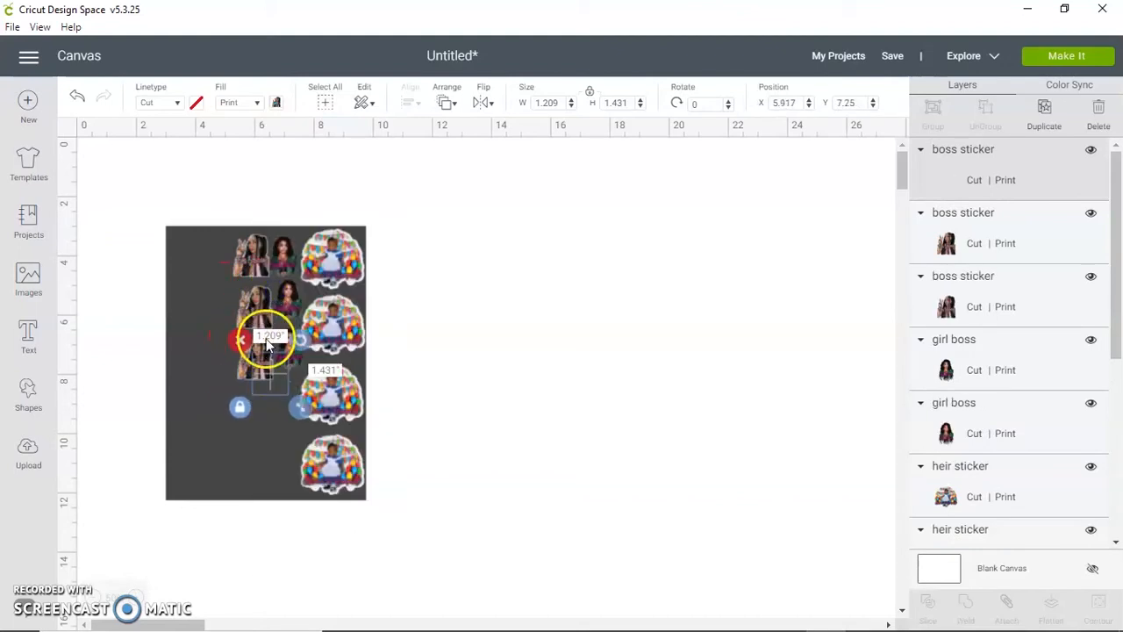
{"action": "left_click_drag", "start_coordinate": [270, 399], "coordinate": [275, 413]}
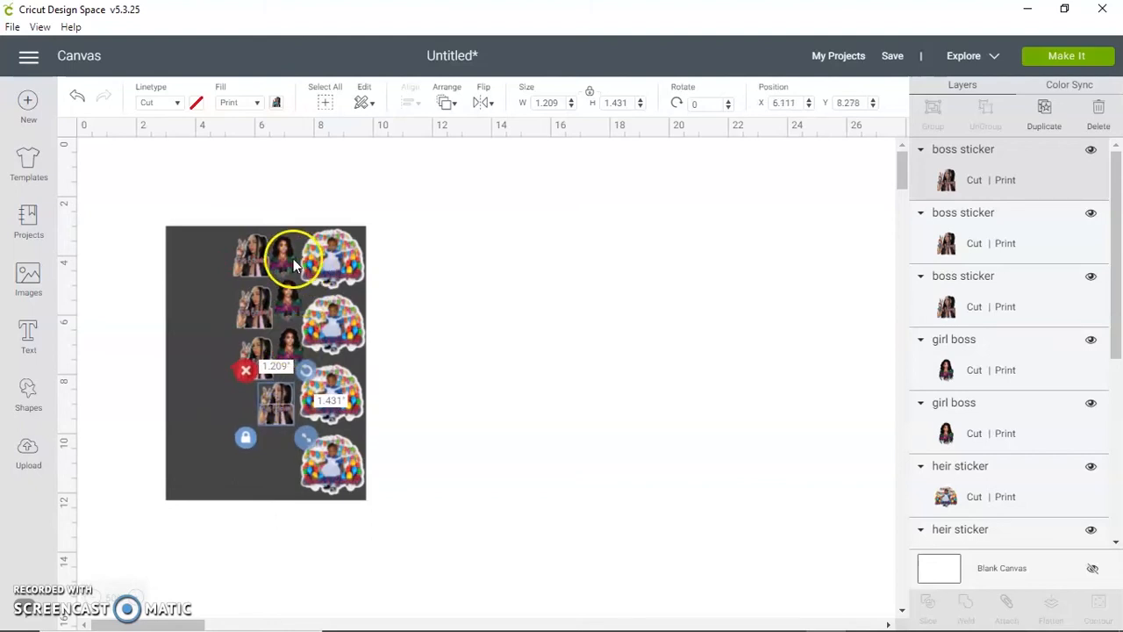
Shift the top boss sticker slightly left, away from the girl boss image
{"action": "left_click", "coordinate": [257, 270]}
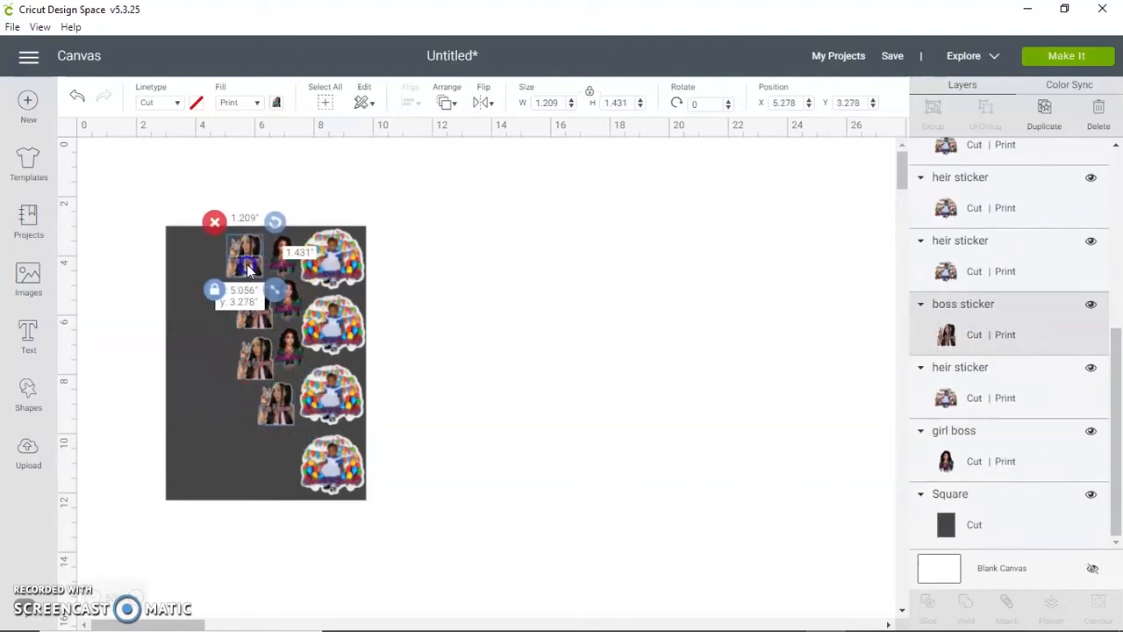
{"action": "right_click", "coordinate": [316, 268]}
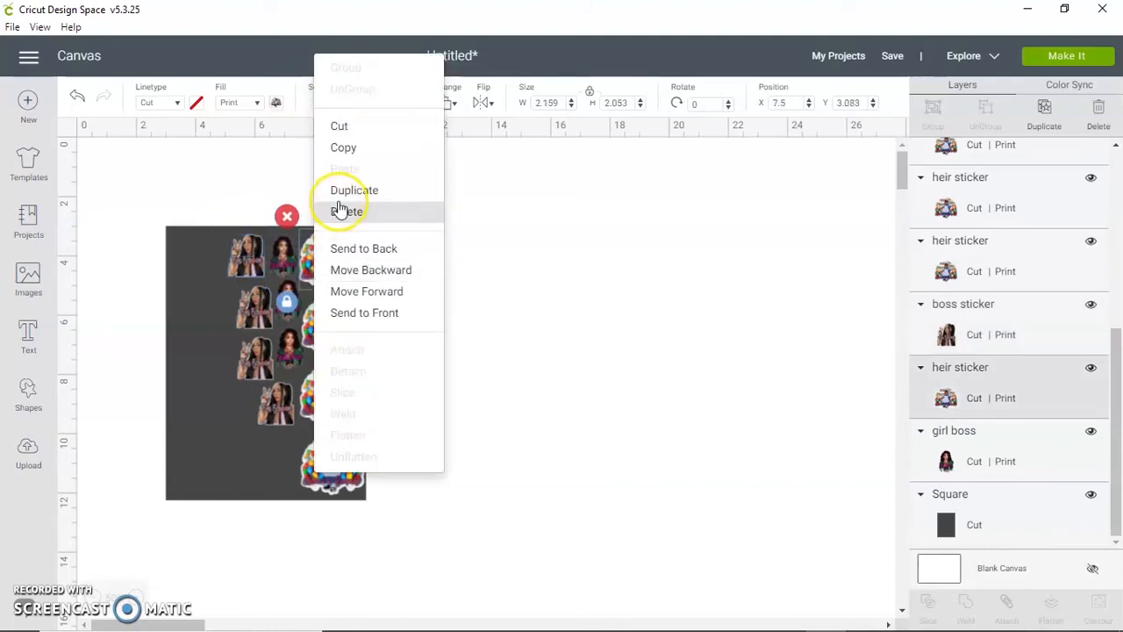
{"action": "left_click", "coordinate": [244, 269]}
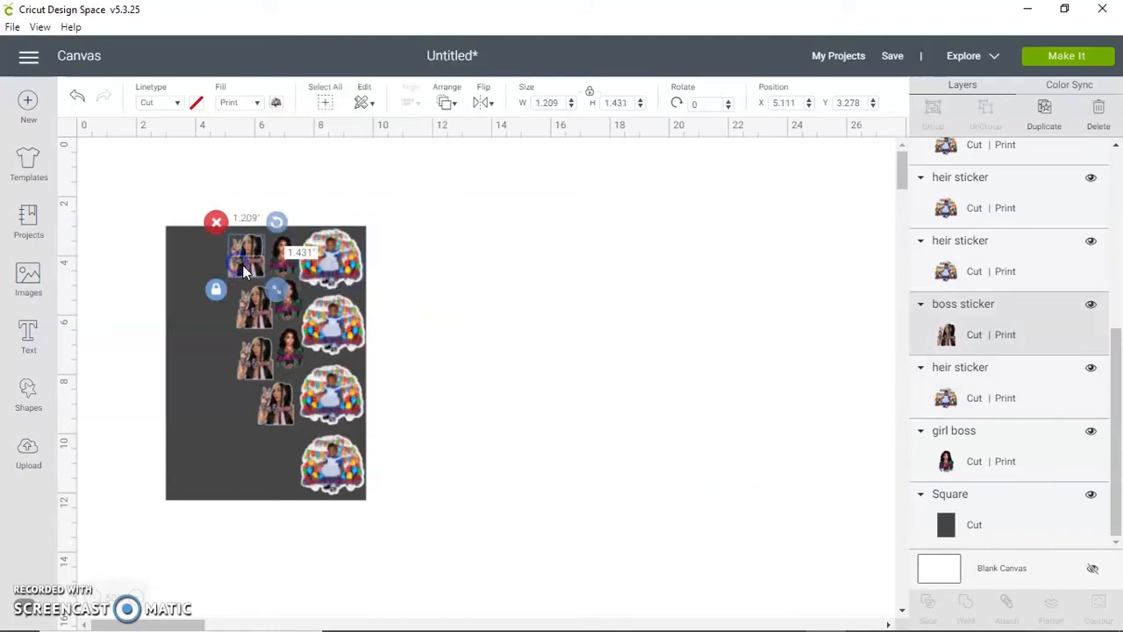
Duplicate the second boss sticker, enlarge the copy to about 2.12 × 2.51 in, and place it in the square's upper-left corner
{"action": "right_click", "coordinate": [272, 308]}
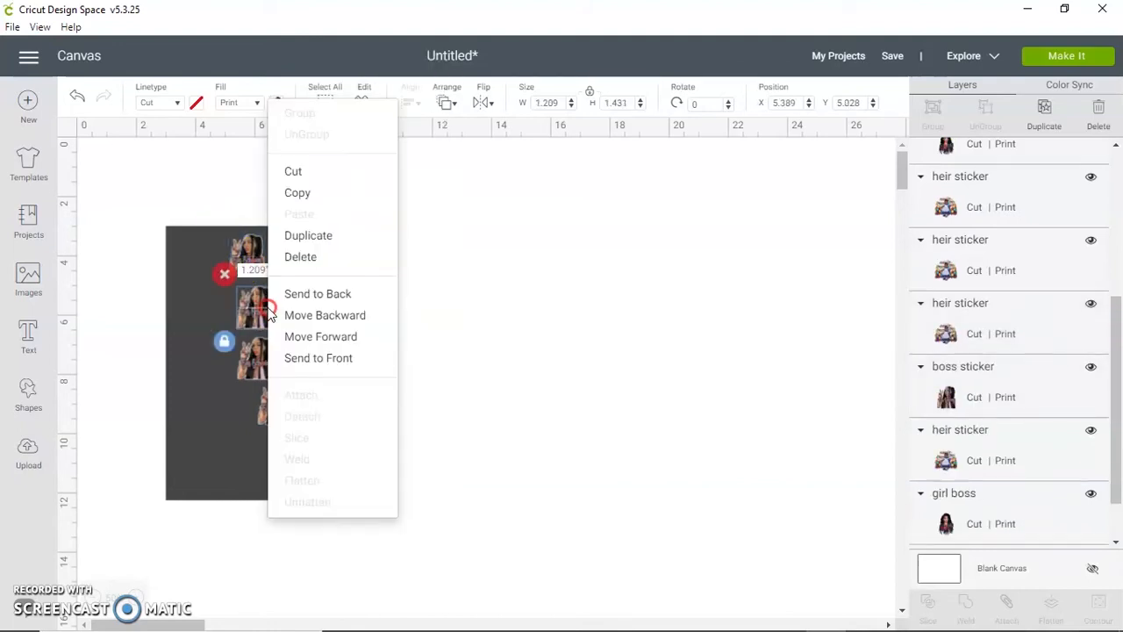
{"action": "left_click", "coordinate": [301, 237]}
{"action": "left_click_drag", "start_coordinate": [303, 362], "coordinate": [326, 387]}
{"action": "left_click_drag", "start_coordinate": [283, 341], "coordinate": [201, 274]}
Adjust the three upper small boss stickers so they sit closer together in their column without overlapping
{"action": "left_click", "coordinate": [237, 257]}
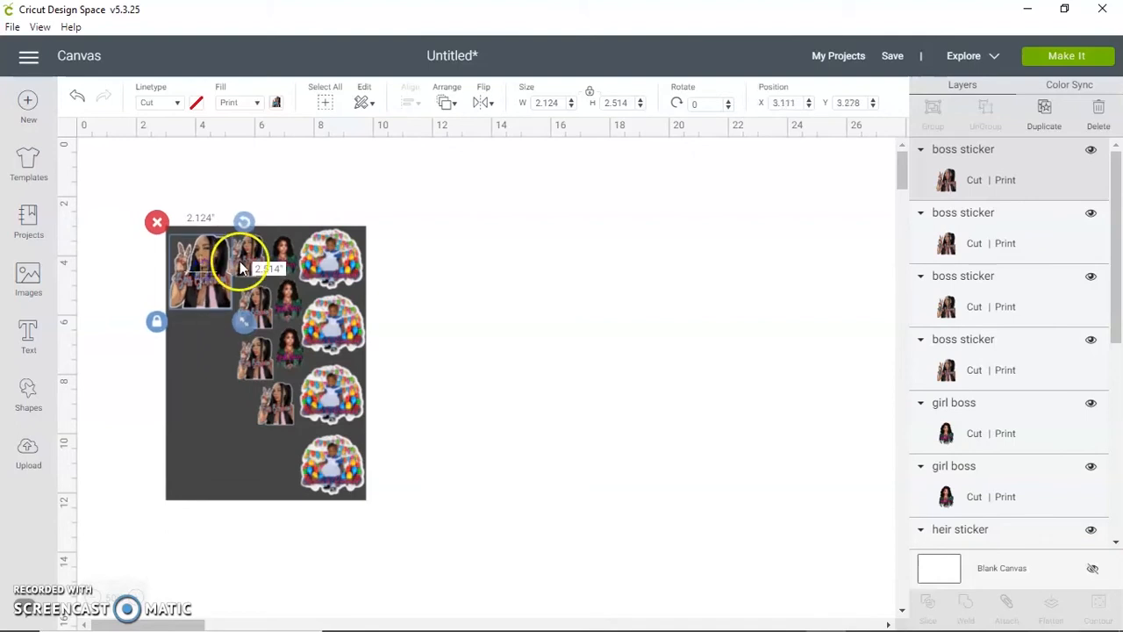
{"action": "left_click_drag", "start_coordinate": [259, 258], "coordinate": [264, 257]}
{"action": "left_click", "coordinate": [327, 200]}
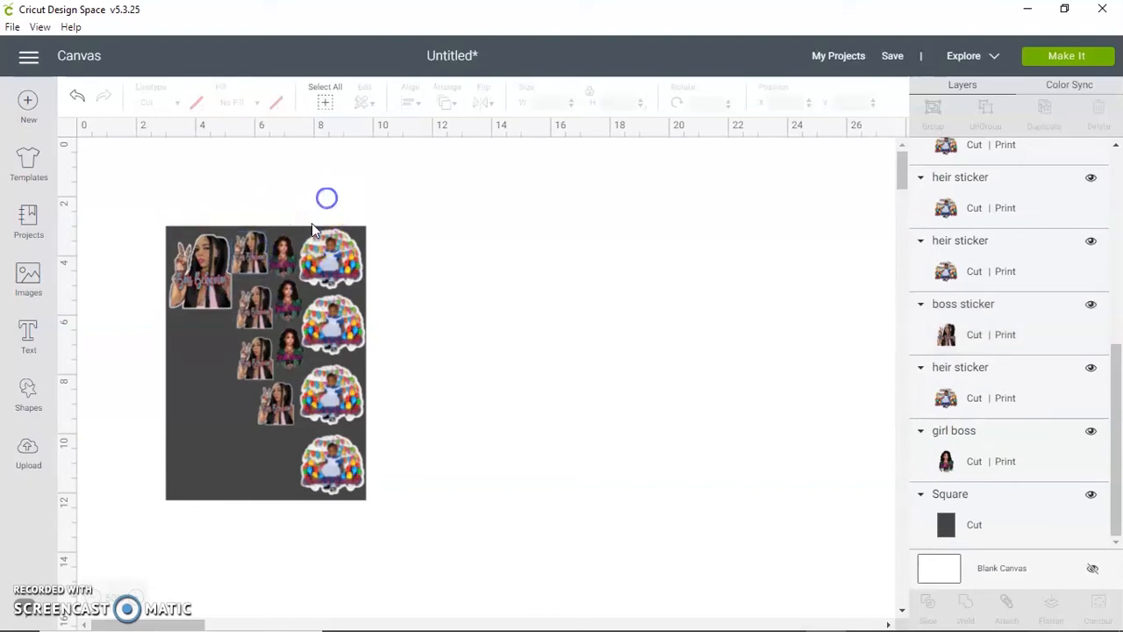
{"action": "left_click", "coordinate": [256, 306]}
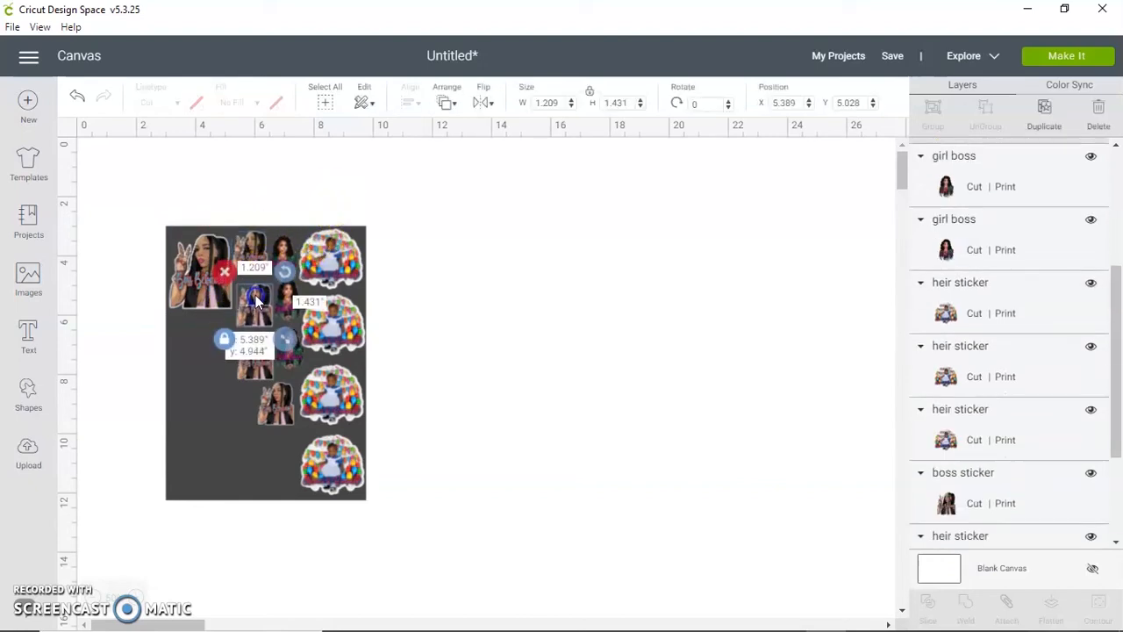
{"action": "left_click", "coordinate": [254, 355]}
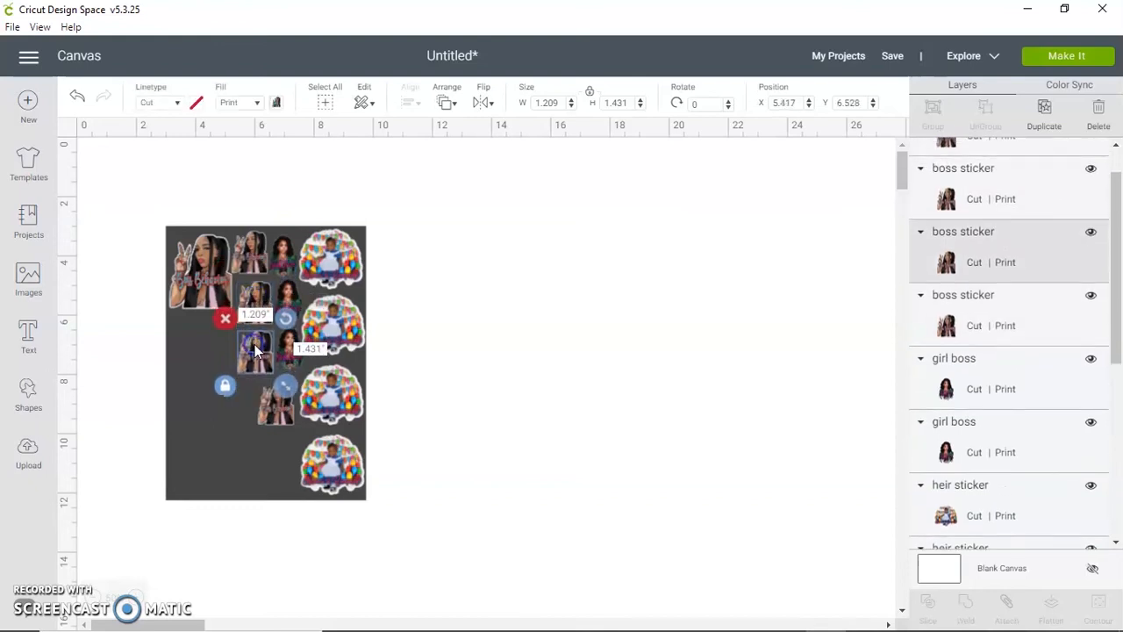
{"action": "right_click", "coordinate": [254, 351]}
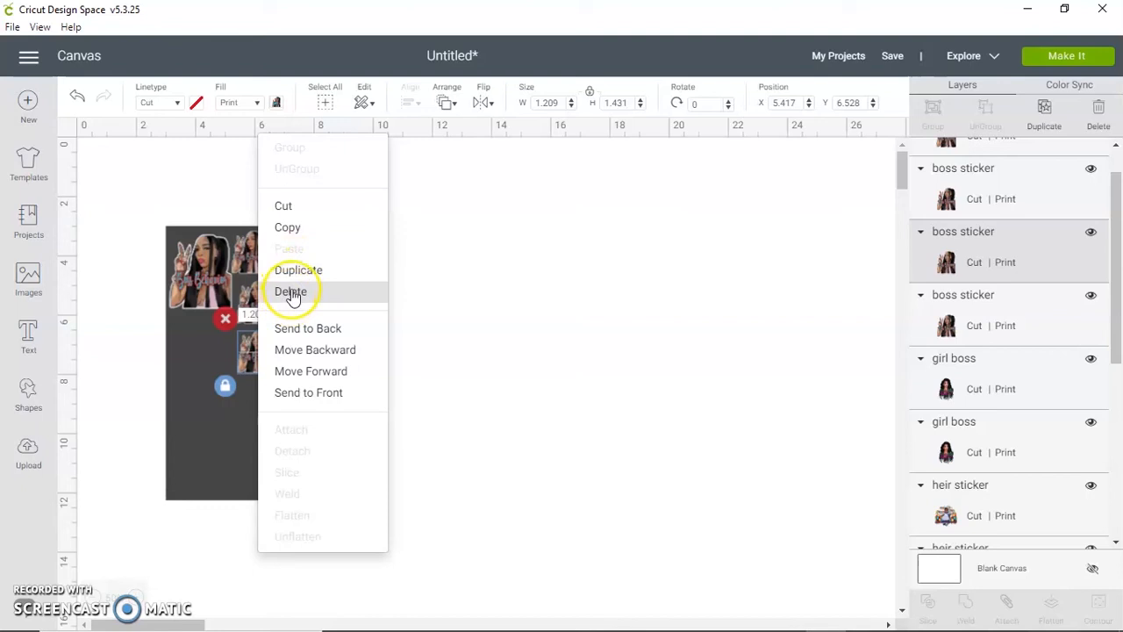
{"action": "left_click", "coordinate": [421, 298]}
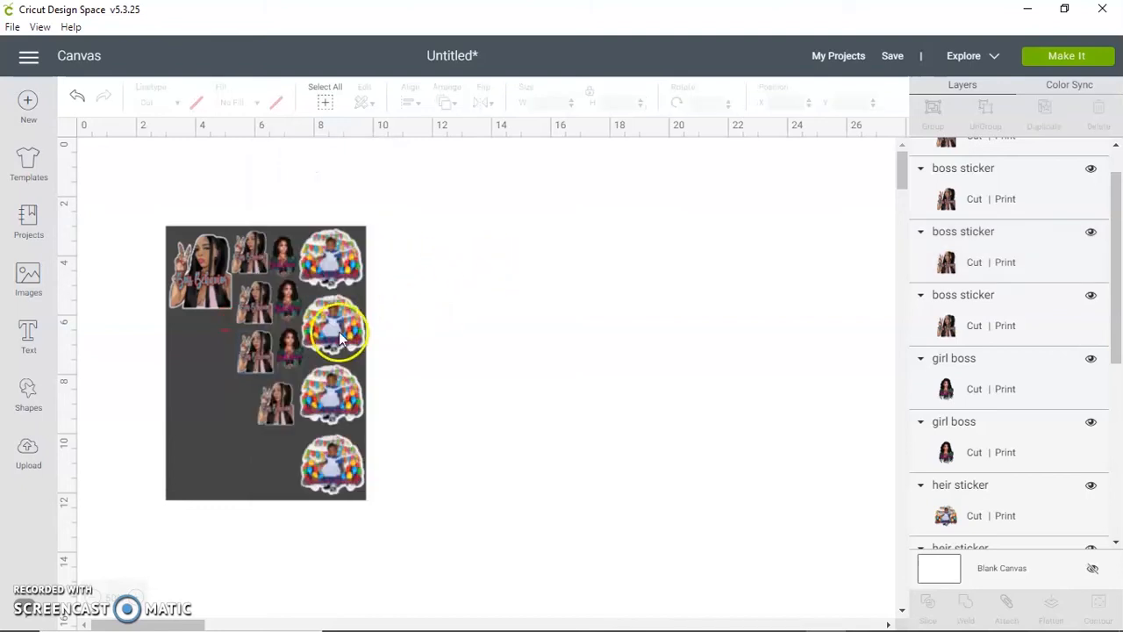
Duplicate the top girl boss image, enlarge the copy to about 1.68 × 2.59 in, and place it below the large boss sticker
{"action": "left_click", "coordinate": [283, 266]}
{"action": "right_click", "coordinate": [283, 266]}
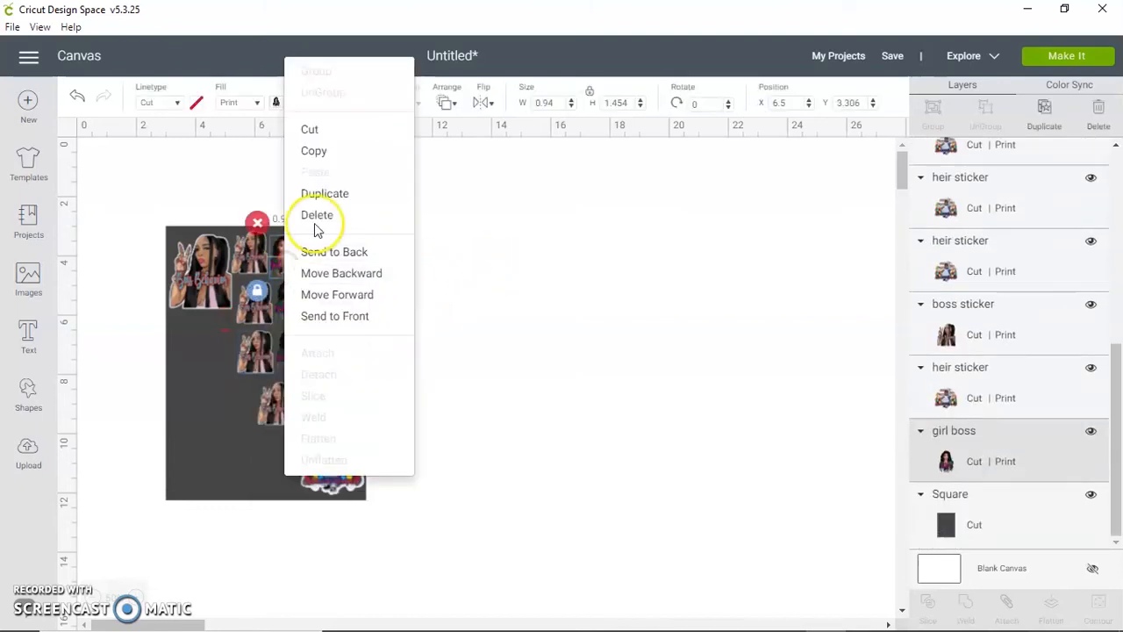
{"action": "left_click", "coordinate": [316, 193]}
{"action": "left_click_drag", "start_coordinate": [294, 273], "coordinate": [241, 401]}
{"action": "left_click_drag", "start_coordinate": [218, 348], "coordinate": [212, 348]}
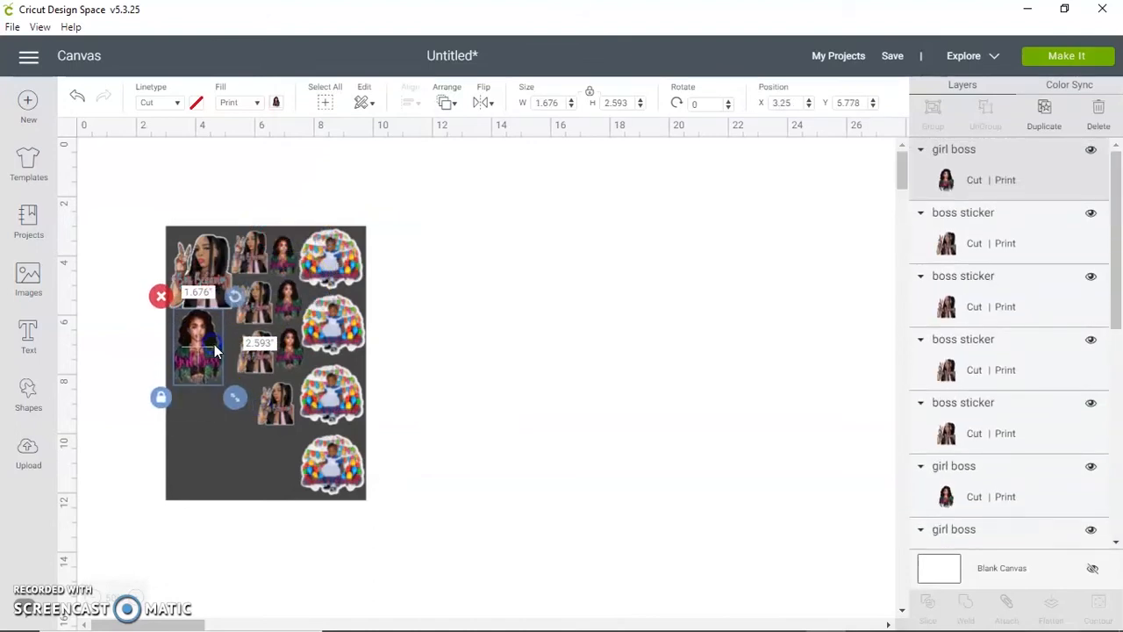
Duplicate the second small girl boss image, enlarge the copy to about 1.44 × 2.23 in, and place it beside the lowest boss sticker
{"action": "right_click", "coordinate": [289, 309]}
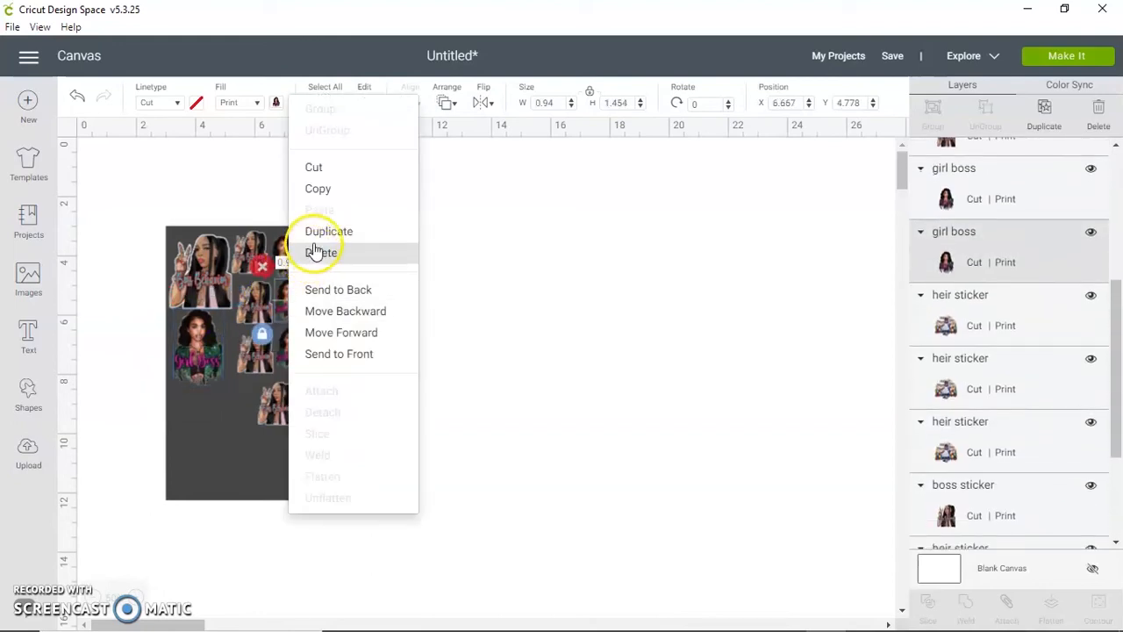
{"action": "left_click", "coordinate": [318, 250]}
{"action": "left_click", "coordinate": [277, 341]}
{"action": "left_click_drag", "start_coordinate": [329, 349], "coordinate": [257, 420]}
{"action": "left_click", "coordinate": [282, 396]}
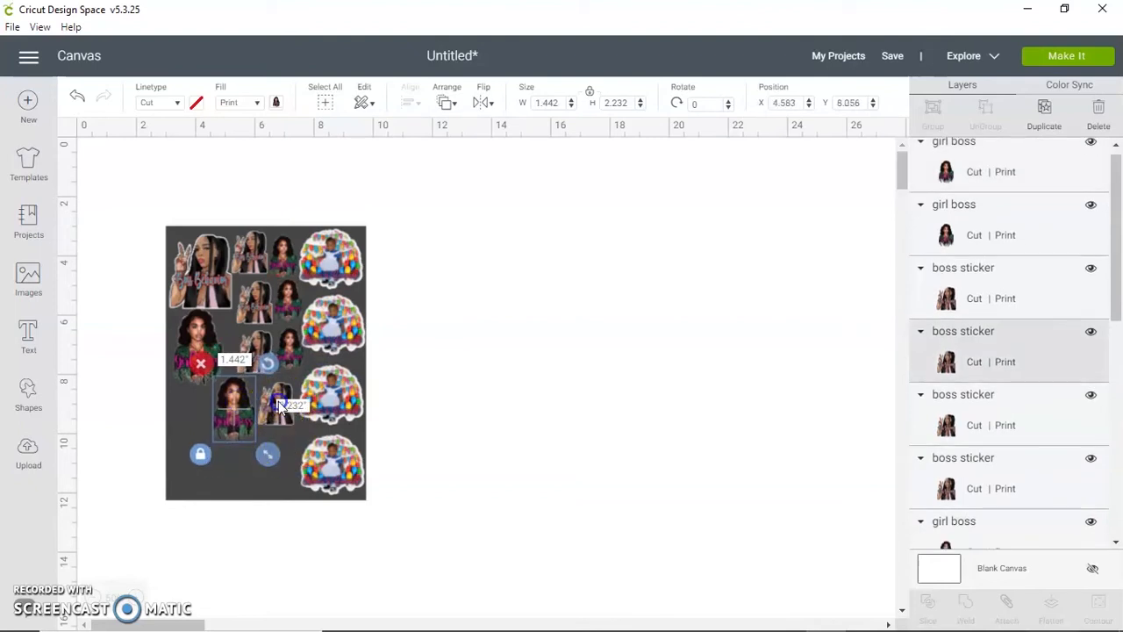
Duplicate the lowest small boss sticker, enlarge the copy, and place it beside the bottom heir sticker
{"action": "right_click", "coordinate": [282, 419]}
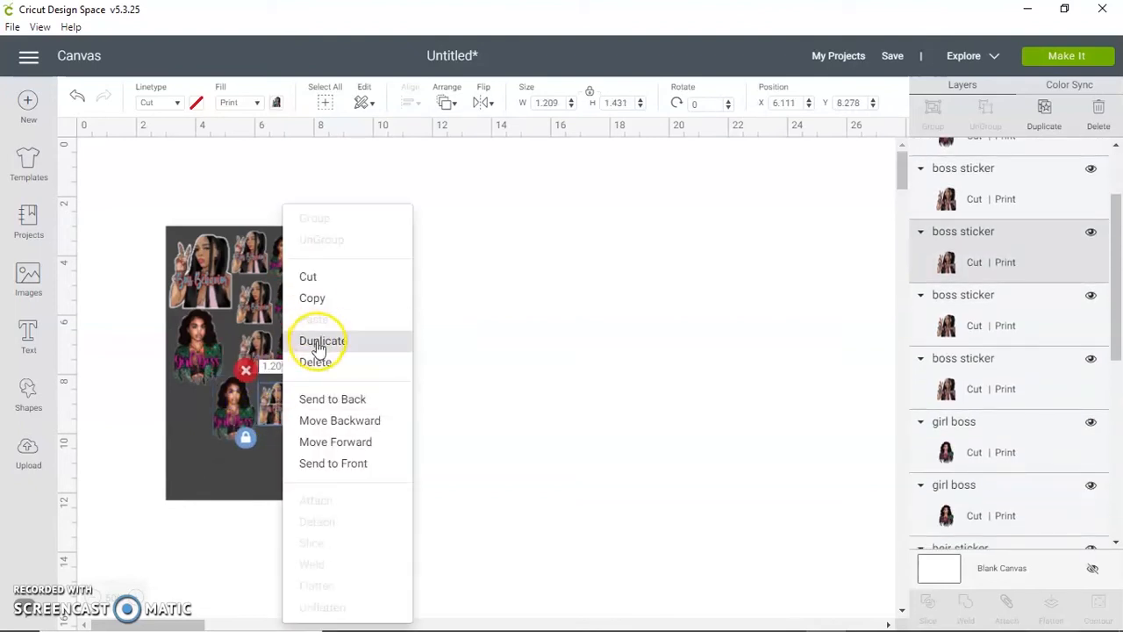
{"action": "left_click", "coordinate": [321, 342]}
{"action": "left_click_drag", "start_coordinate": [287, 442], "coordinate": [273, 475]}
Duplicate the bottom heir sticker, size the copy to about 2.13 × 2.03 in, and place it in the square's lower-left corner
{"action": "left_click", "coordinate": [349, 454]}
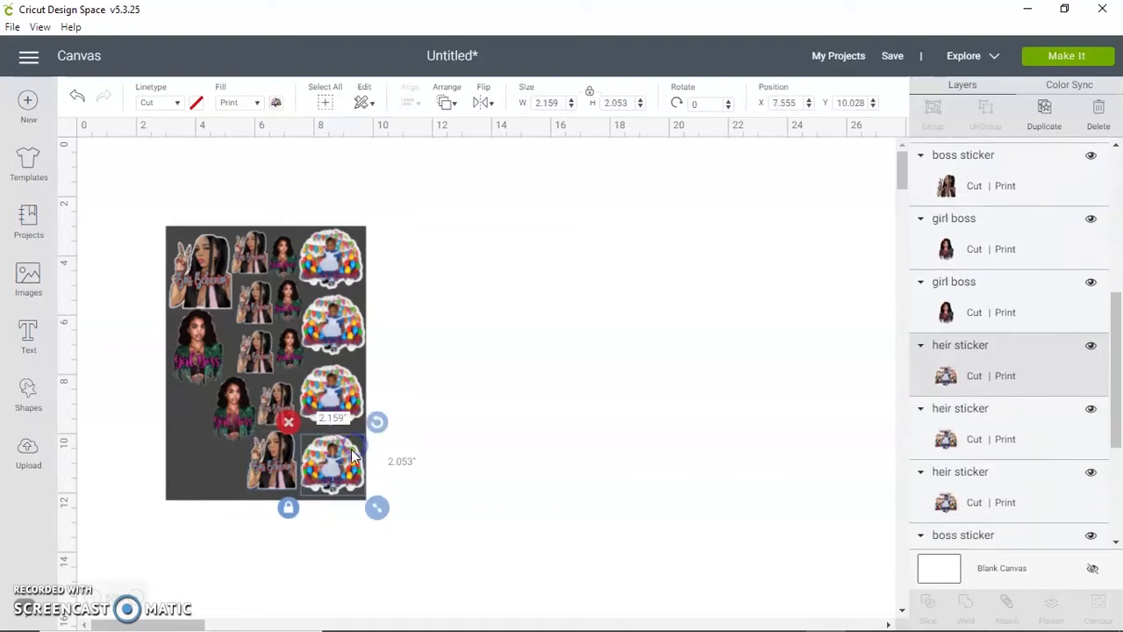
{"action": "right_click", "coordinate": [351, 452]}
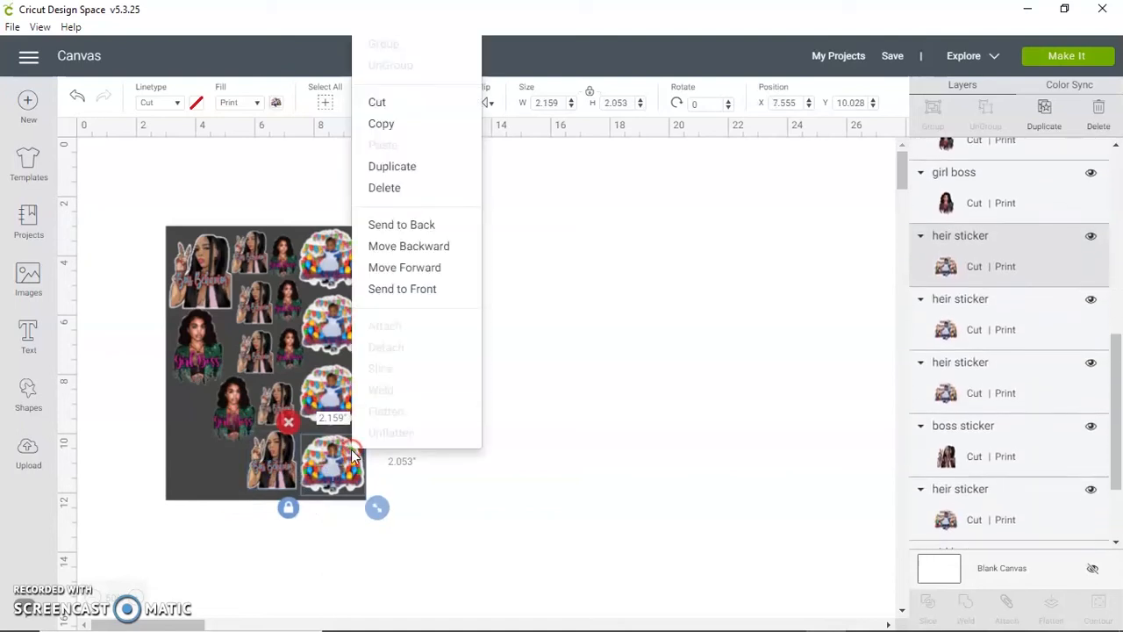
{"action": "left_click", "coordinate": [409, 167]}
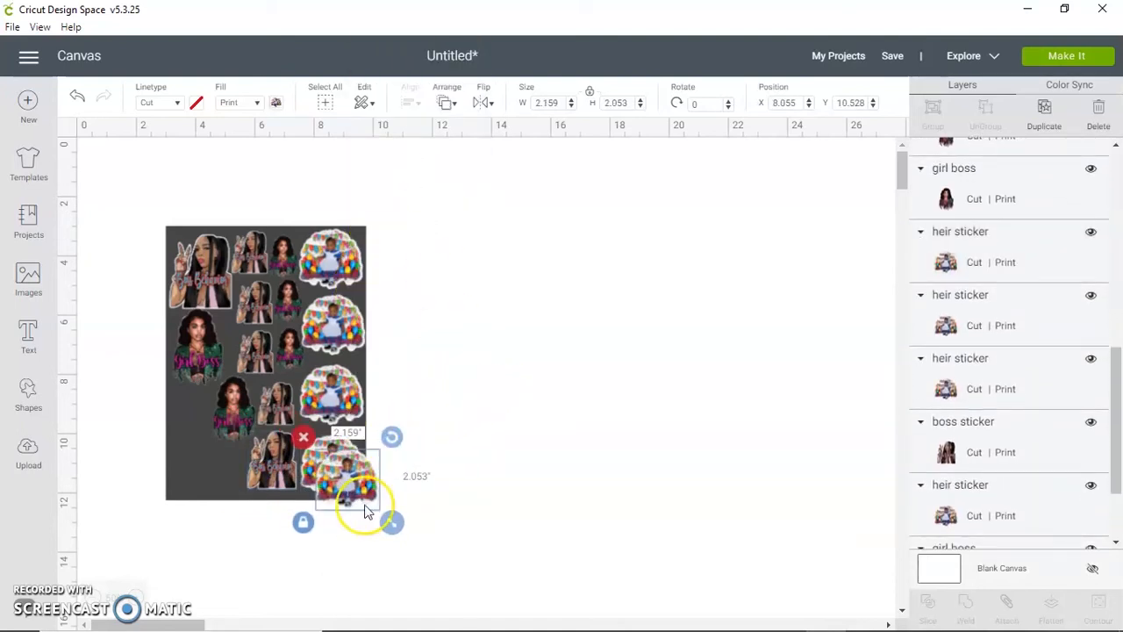
{"action": "left_click_drag", "start_coordinate": [392, 522], "coordinate": [430, 553]}
{"action": "left_click_drag", "start_coordinate": [400, 525], "coordinate": [258, 496]}
{"action": "left_click_drag", "start_coordinate": [232, 459], "coordinate": [233, 474]}
{"action": "left_click", "coordinate": [235, 396]}
{"action": "left_click", "coordinate": [248, 497]}
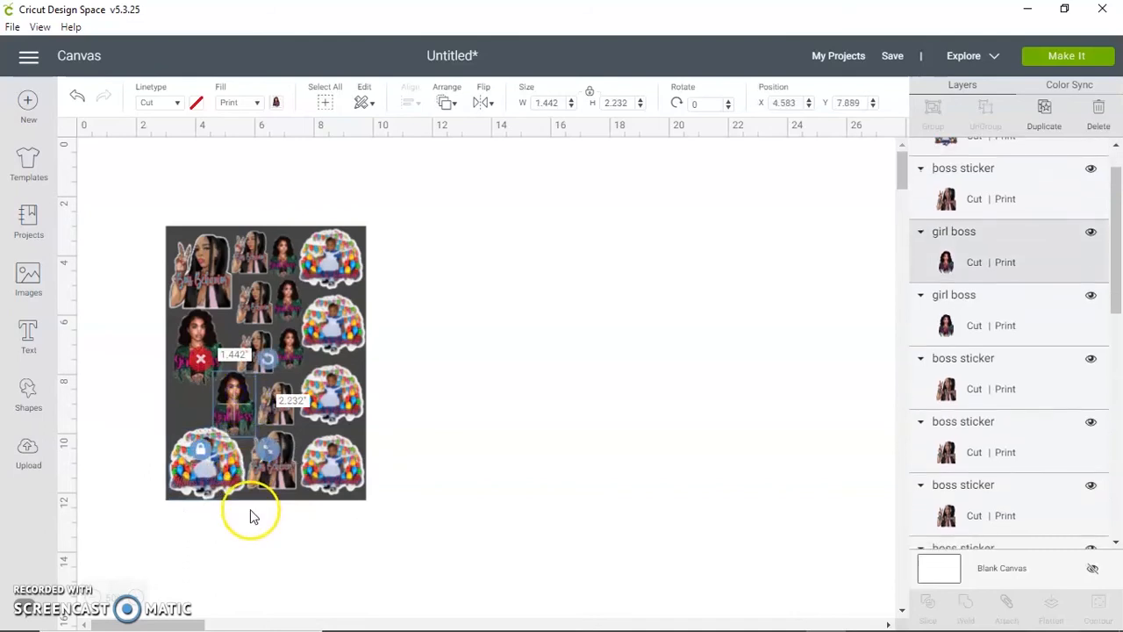
{"action": "left_click_drag", "start_coordinate": [256, 512], "coordinate": [225, 478]}
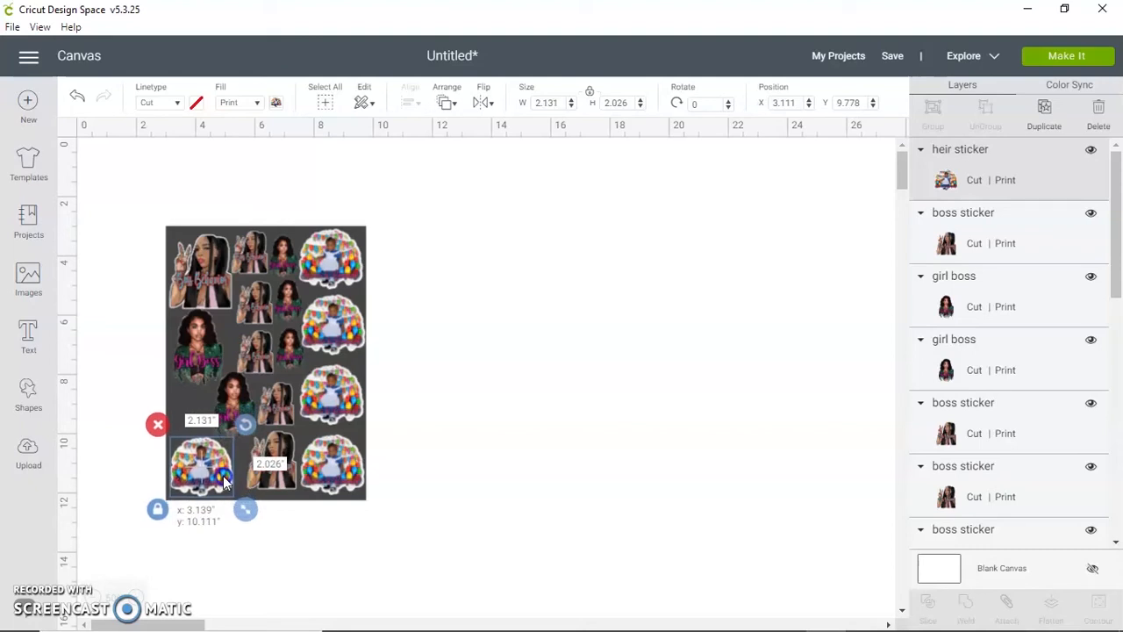
Duplicate the lower-left heir sticker, shrink the copy, and fit it into the gap beside the lower large girl boss image
{"action": "right_click", "coordinate": [225, 486]}
{"action": "left_click", "coordinate": [264, 193]}
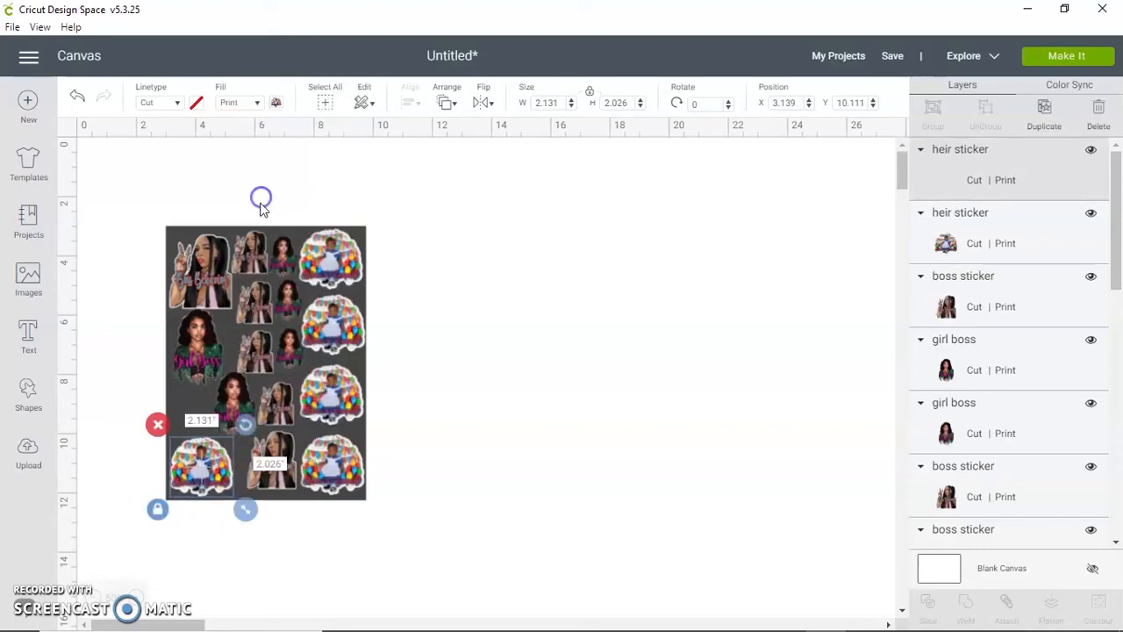
{"action": "left_click_drag", "start_coordinate": [213, 488], "coordinate": [181, 404]}
{"action": "left_click_drag", "start_coordinate": [228, 439], "coordinate": [186, 412]}
Remove the dark 6.75 × 9.25 in background square from behind the stickers
{"action": "left_click", "coordinate": [280, 233]}
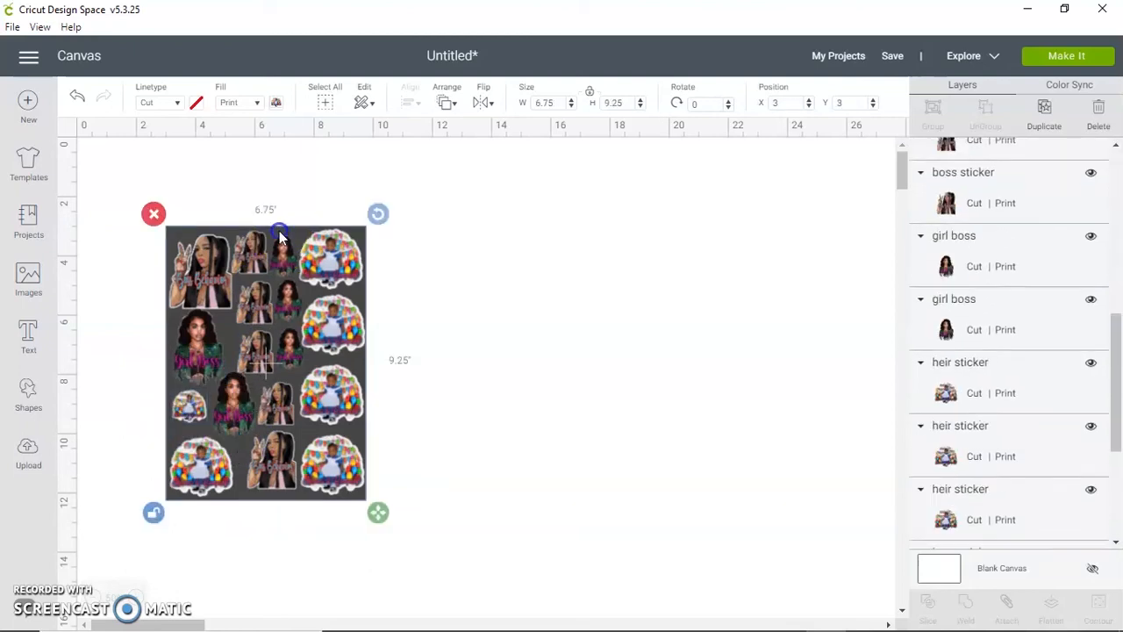
{"action": "left_click_drag", "start_coordinate": [281, 233], "coordinate": [772, 241]}
{"action": "left_click", "coordinate": [641, 232]}
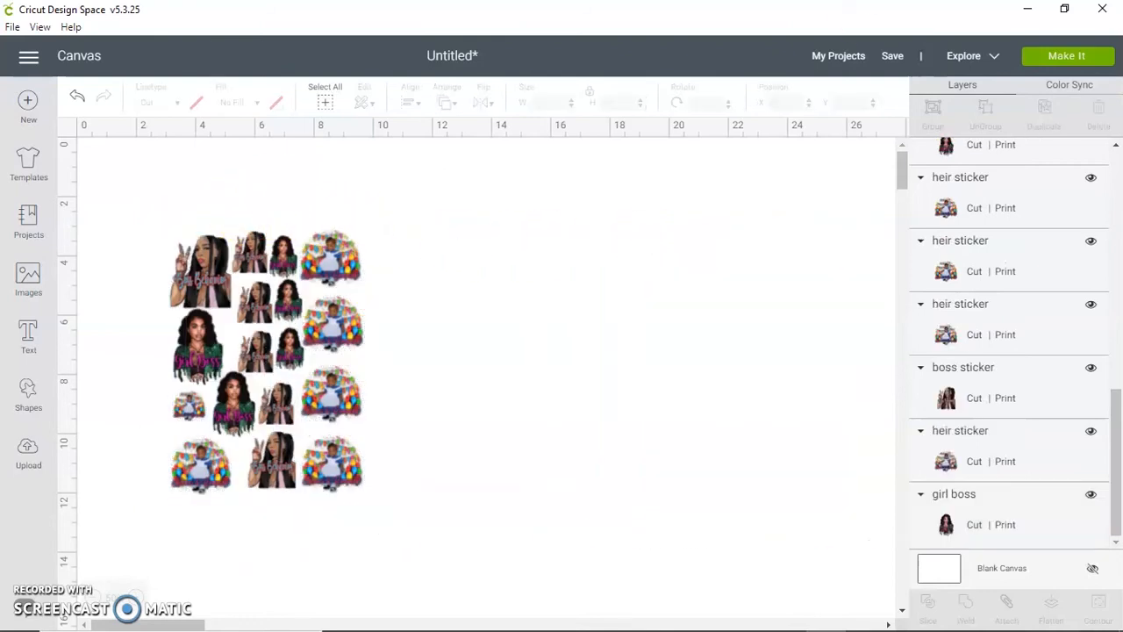
Check the mat preview of the loose stickers, and attach all of them together on the canvas
{"action": "left_click", "coordinate": [1064, 55]}
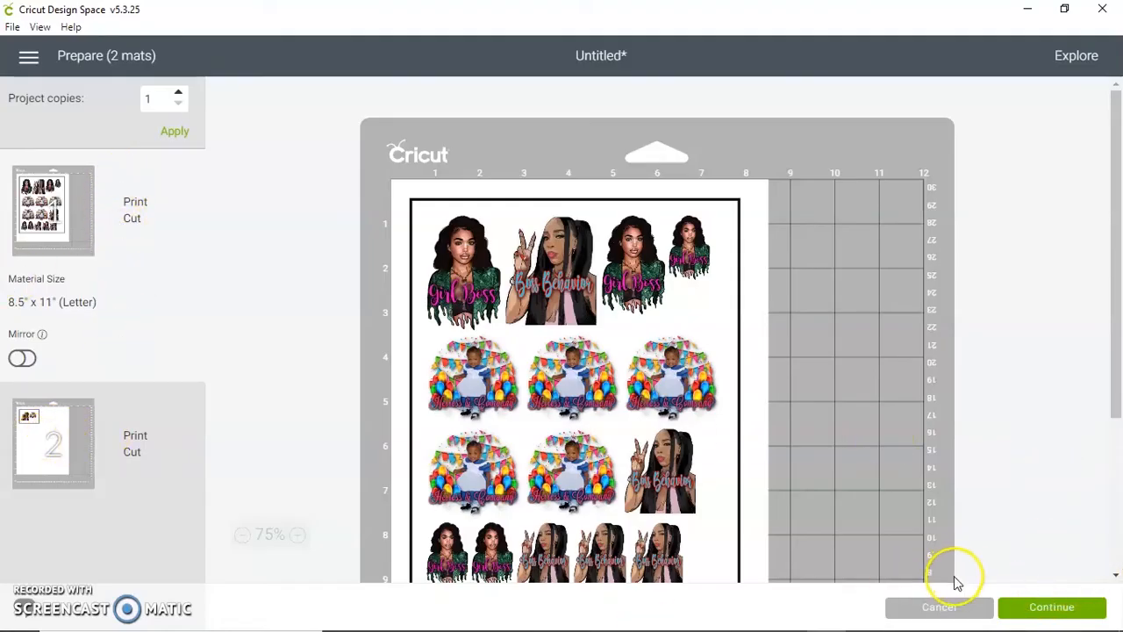
{"action": "left_click", "coordinate": [942, 607]}
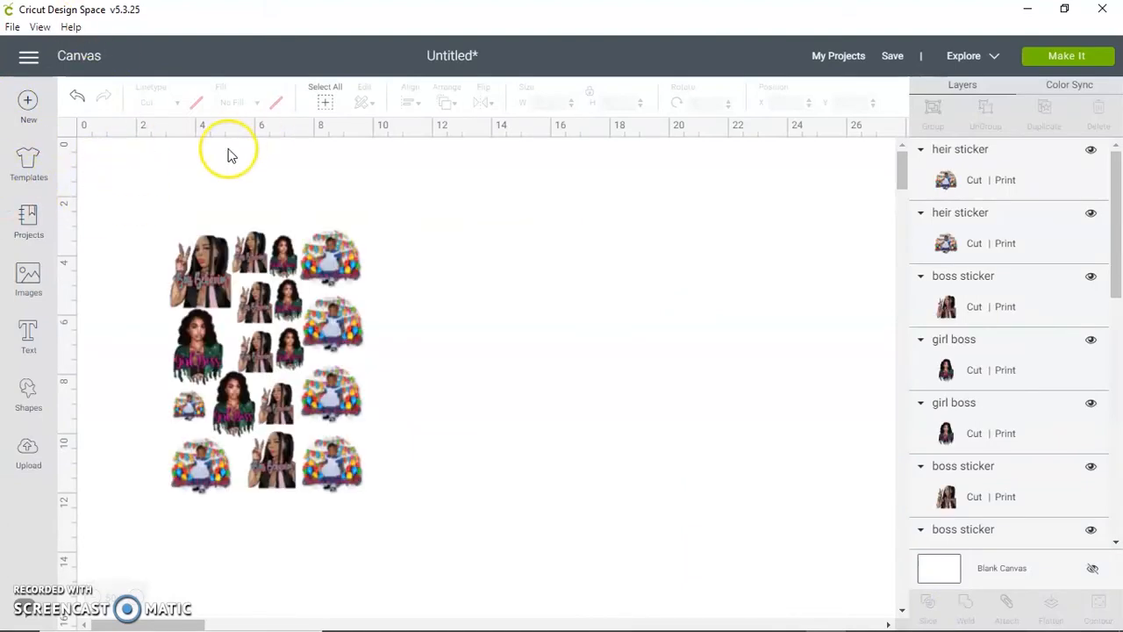
{"action": "left_click_drag", "start_coordinate": [147, 208], "coordinate": [403, 546]}
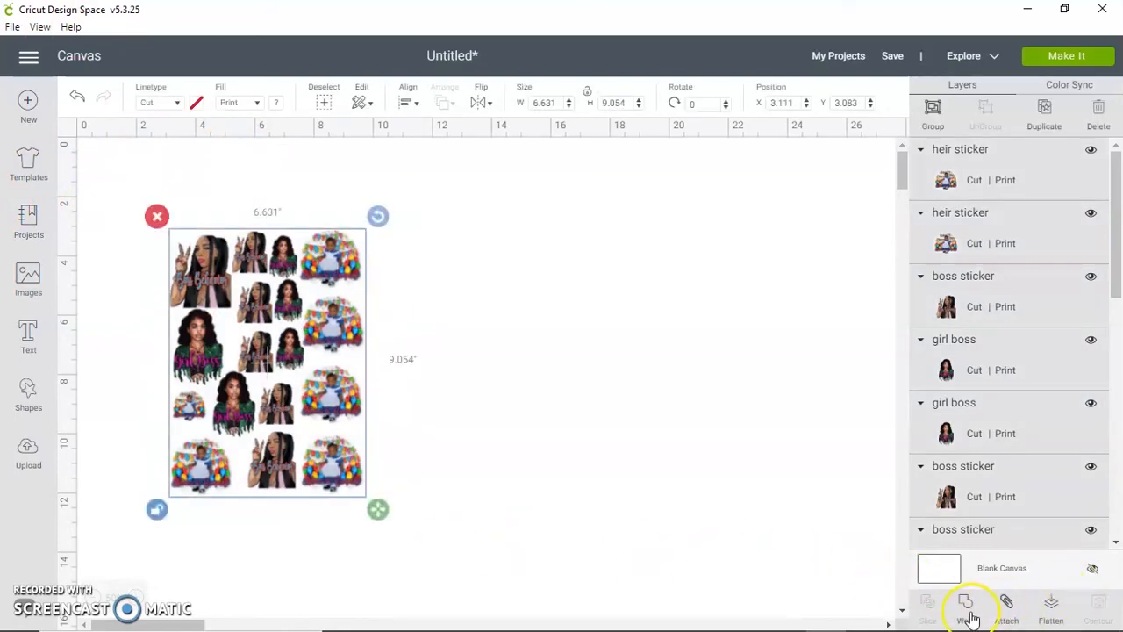
{"action": "left_click", "coordinate": [1006, 612]}
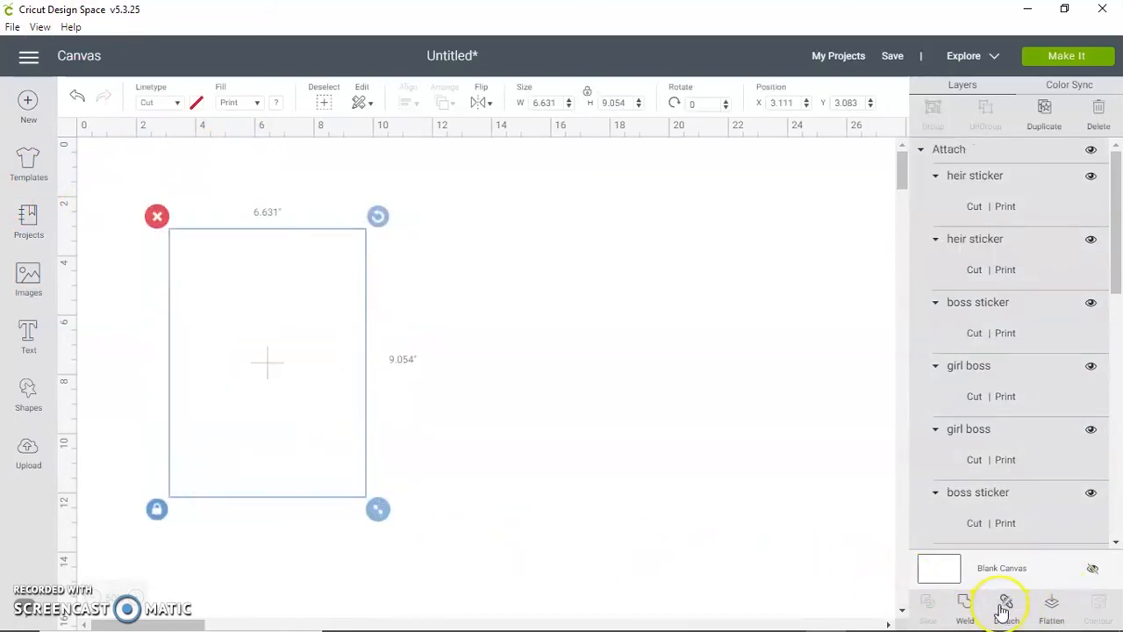
Detach the sticker arrangement and attach all the stickers together again
{"action": "right_click", "coordinate": [347, 297]}
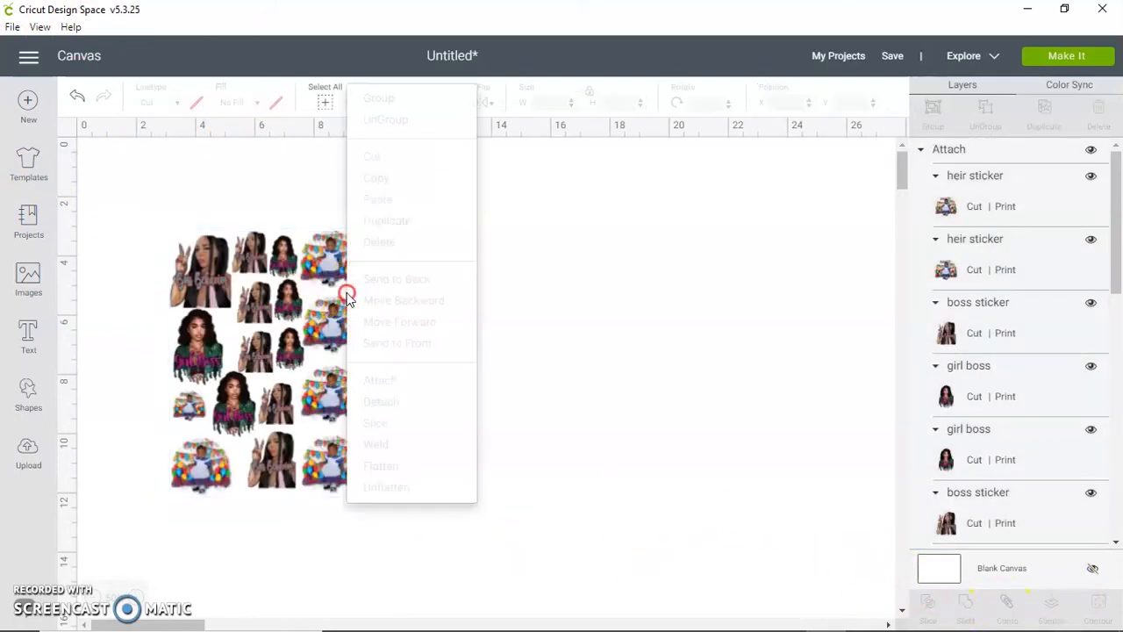
{"action": "left_click", "coordinate": [557, 278]}
{"action": "right_click", "coordinate": [350, 331]}
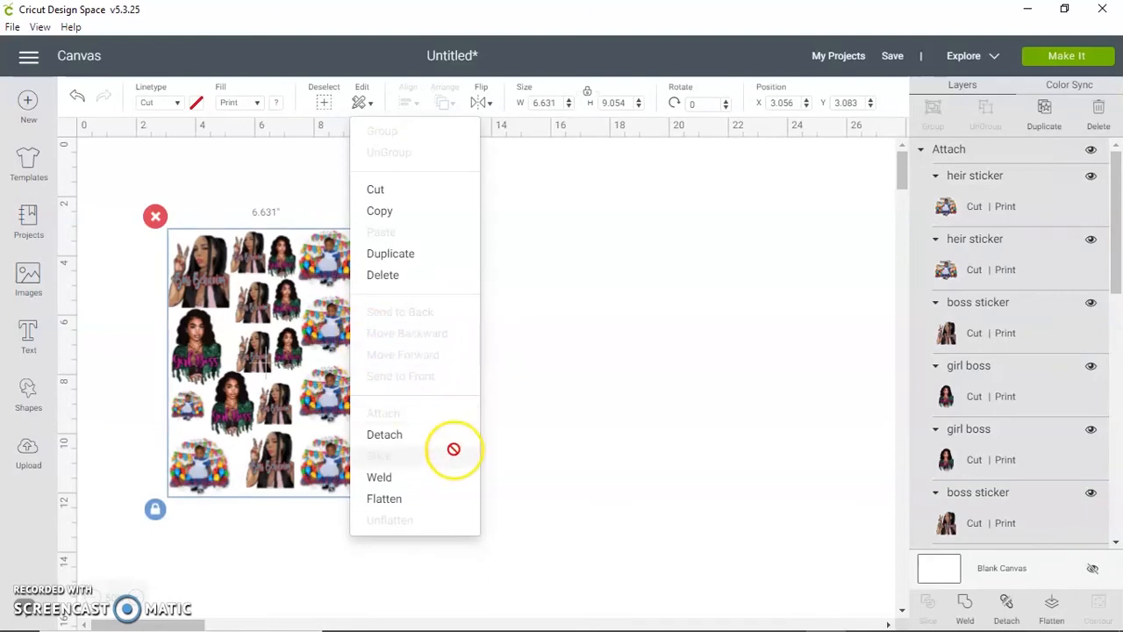
{"action": "left_click", "coordinate": [386, 434]}
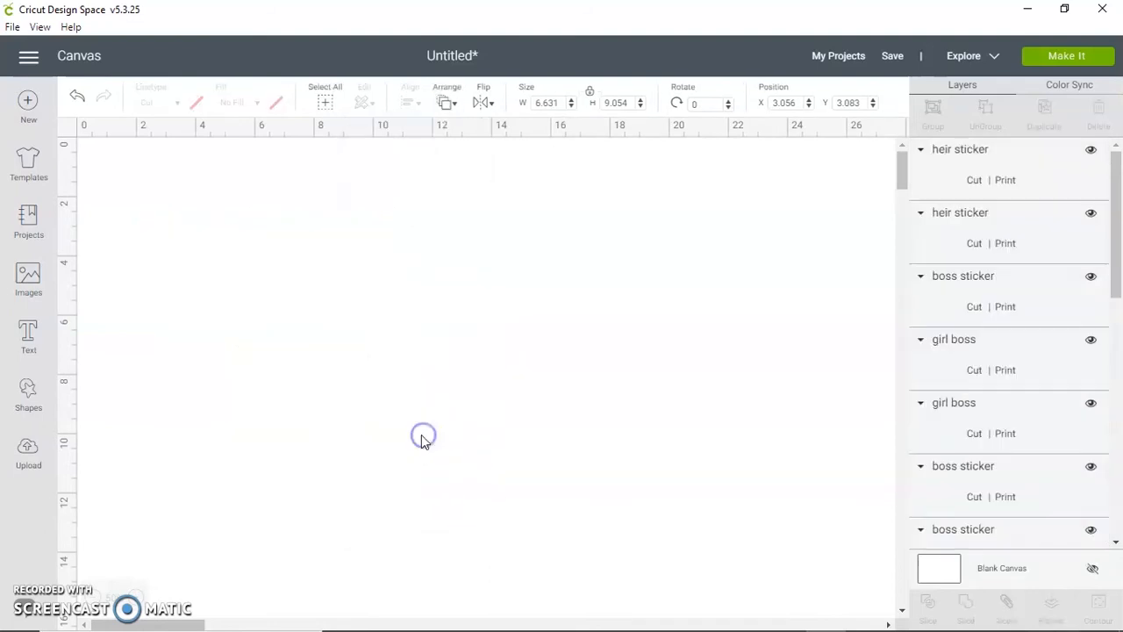
{"action": "left_click_drag", "start_coordinate": [163, 199], "coordinate": [363, 465]}
{"action": "right_click", "coordinate": [338, 371]}
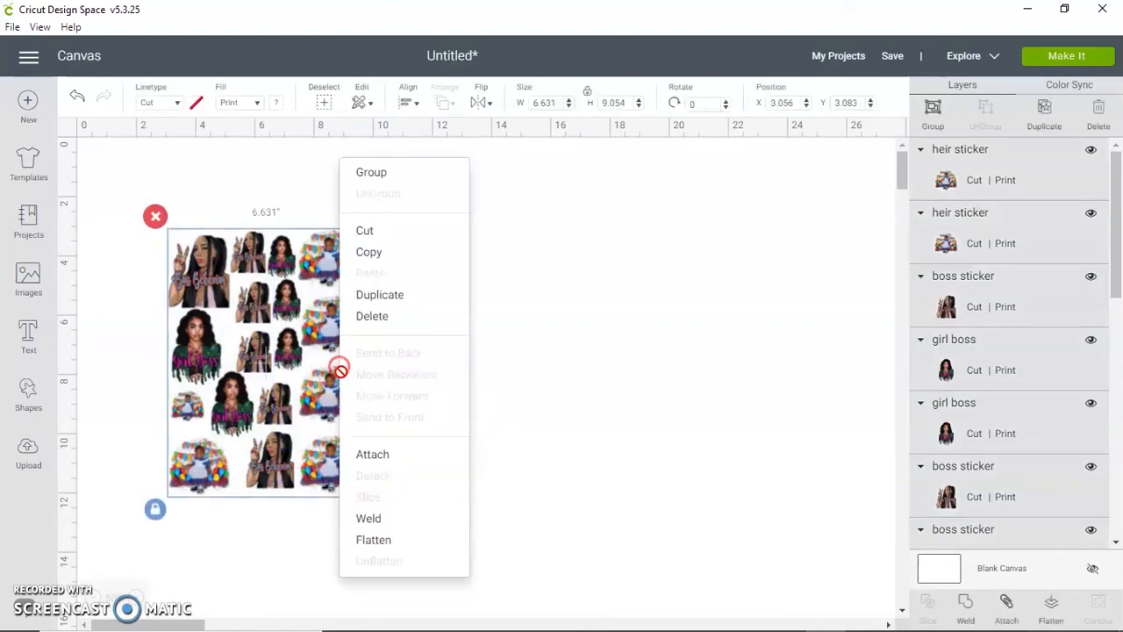
{"action": "left_click", "coordinate": [386, 454]}
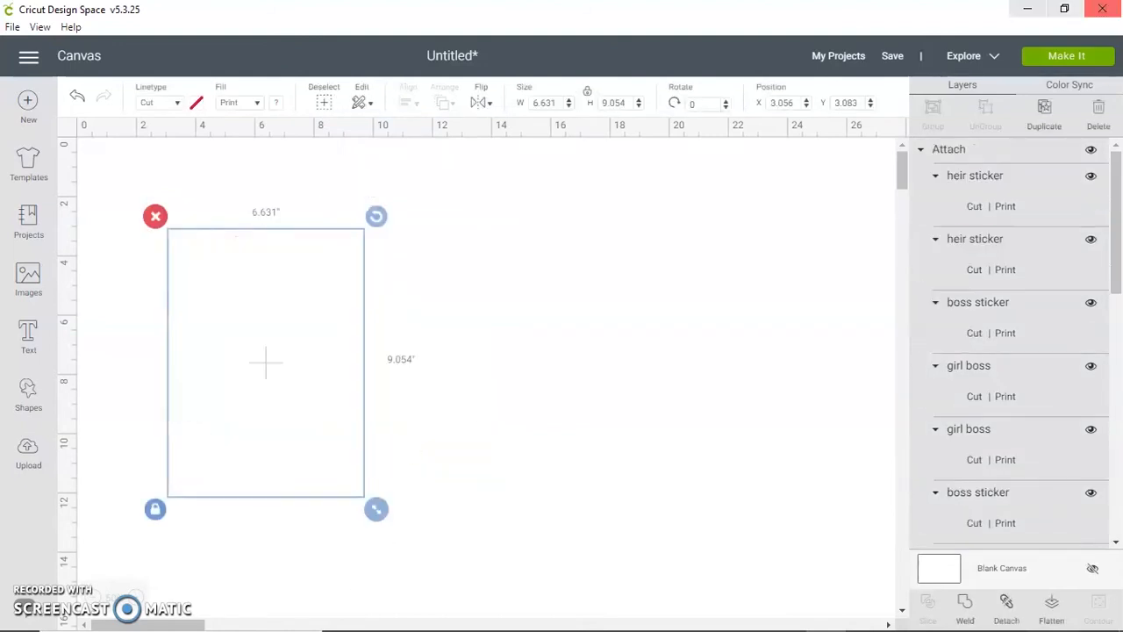
Take the attached sticker sheet through the mat preview to the print stage
{"action": "left_click", "coordinate": [1086, 56]}
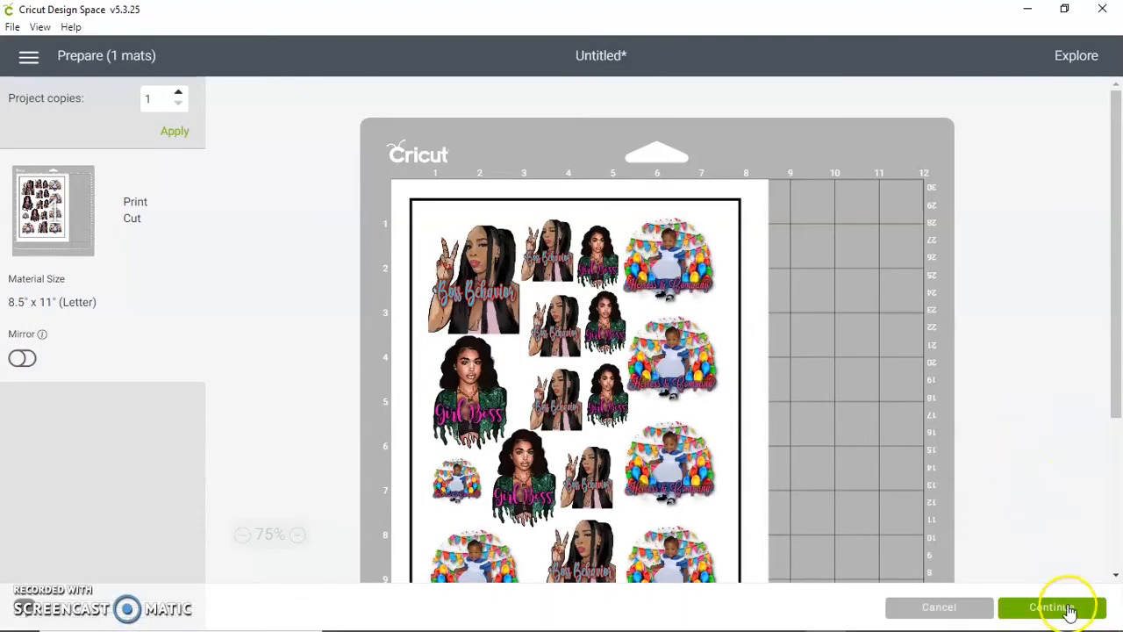
{"action": "left_click", "coordinate": [1052, 607]}
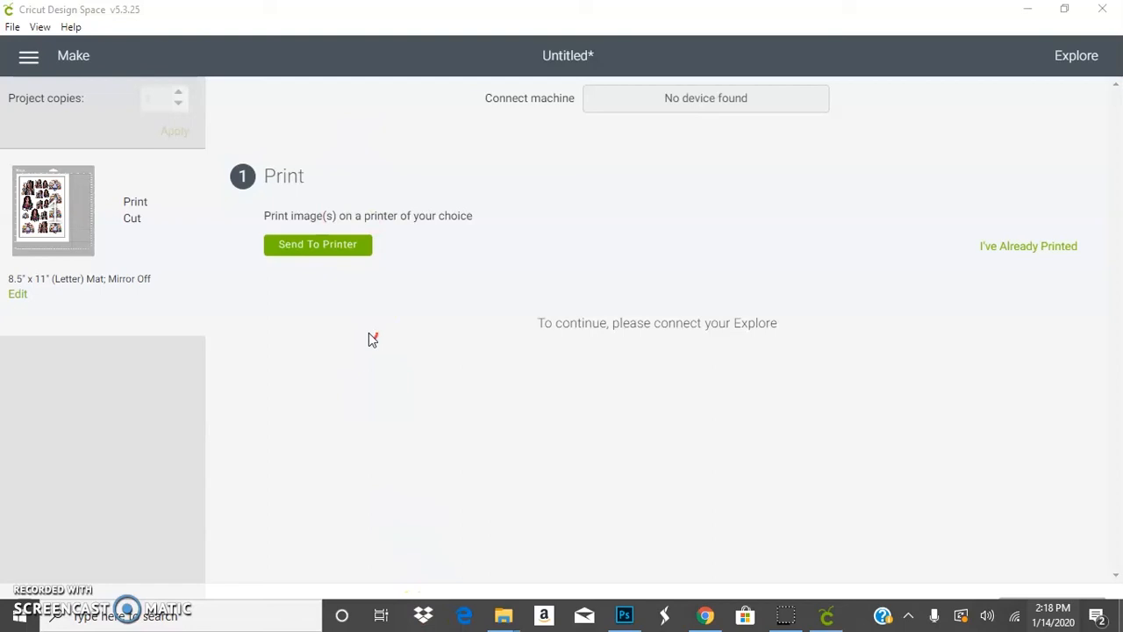
{"action": "left_click", "coordinate": [481, 520]}
{"action": "left_click", "coordinate": [238, 243]}
{"action": "left_click", "coordinate": [371, 368]}
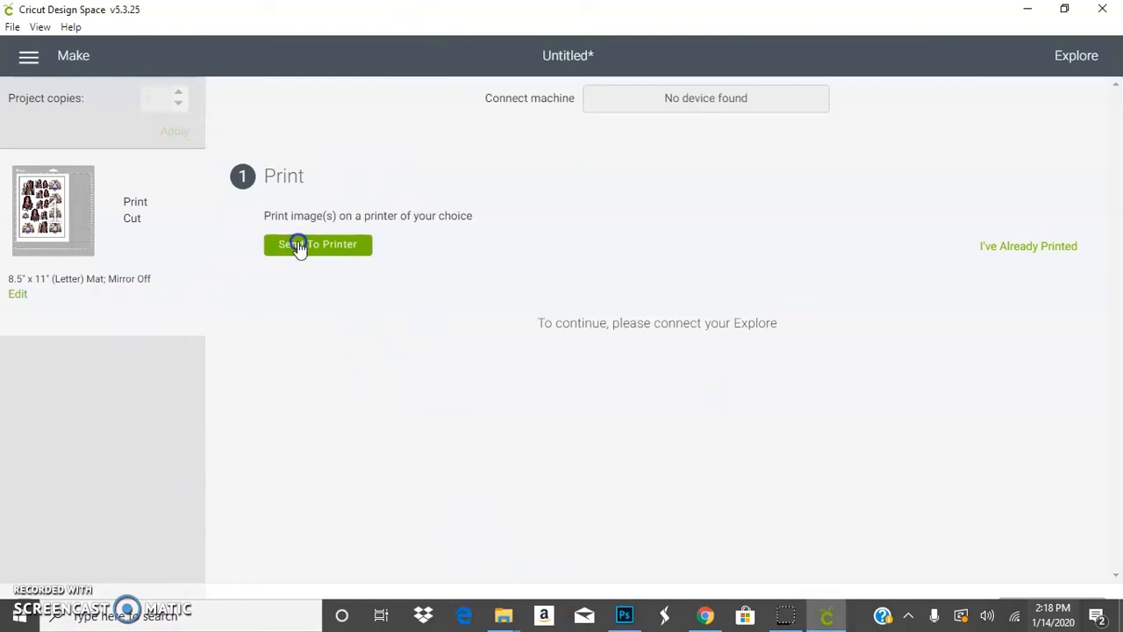
Print one copy of the sheet on the Canon MX470 series Printer WS with bleed on and the system dialog off
{"action": "left_click", "coordinate": [298, 246]}
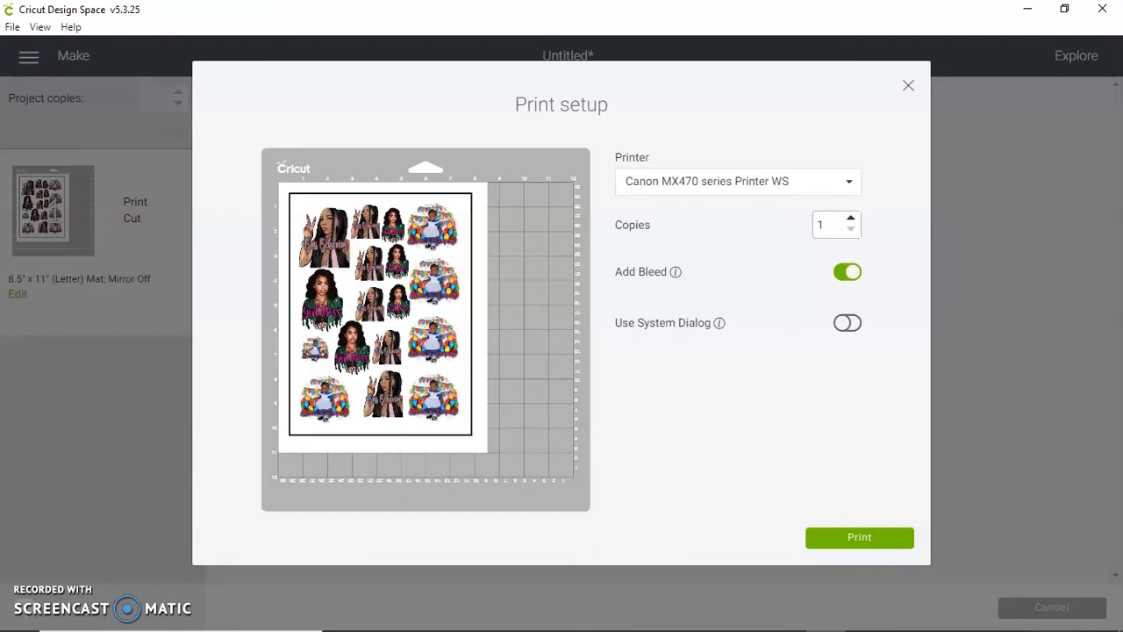
{"action": "mouse_move", "coordinate": [1052, 616]}
{"action": "left_click", "coordinate": [878, 537]}
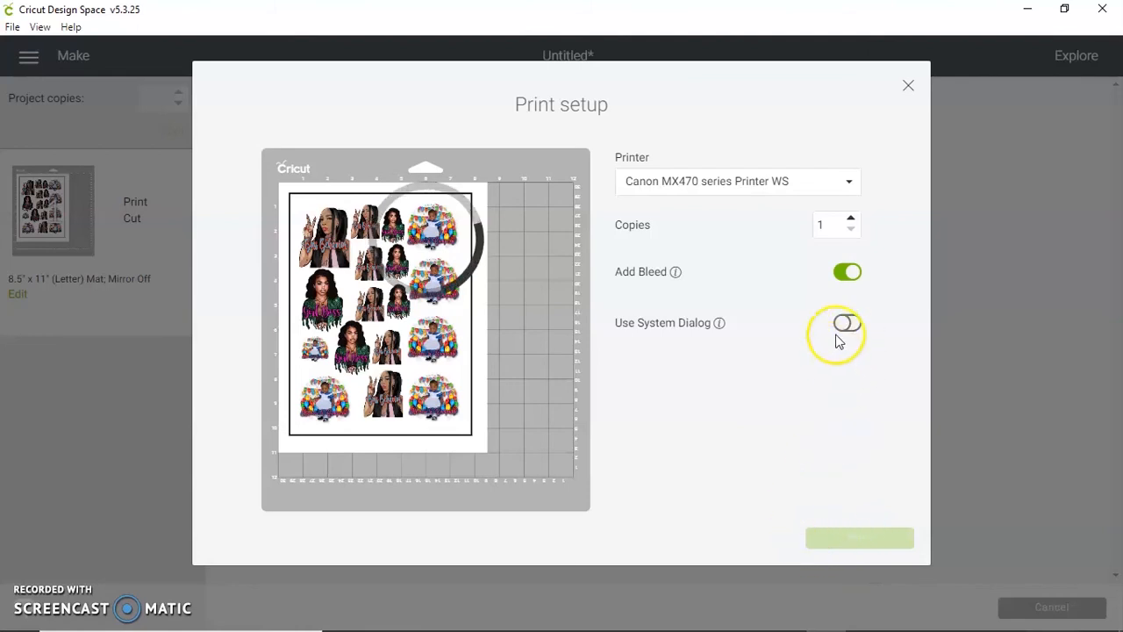